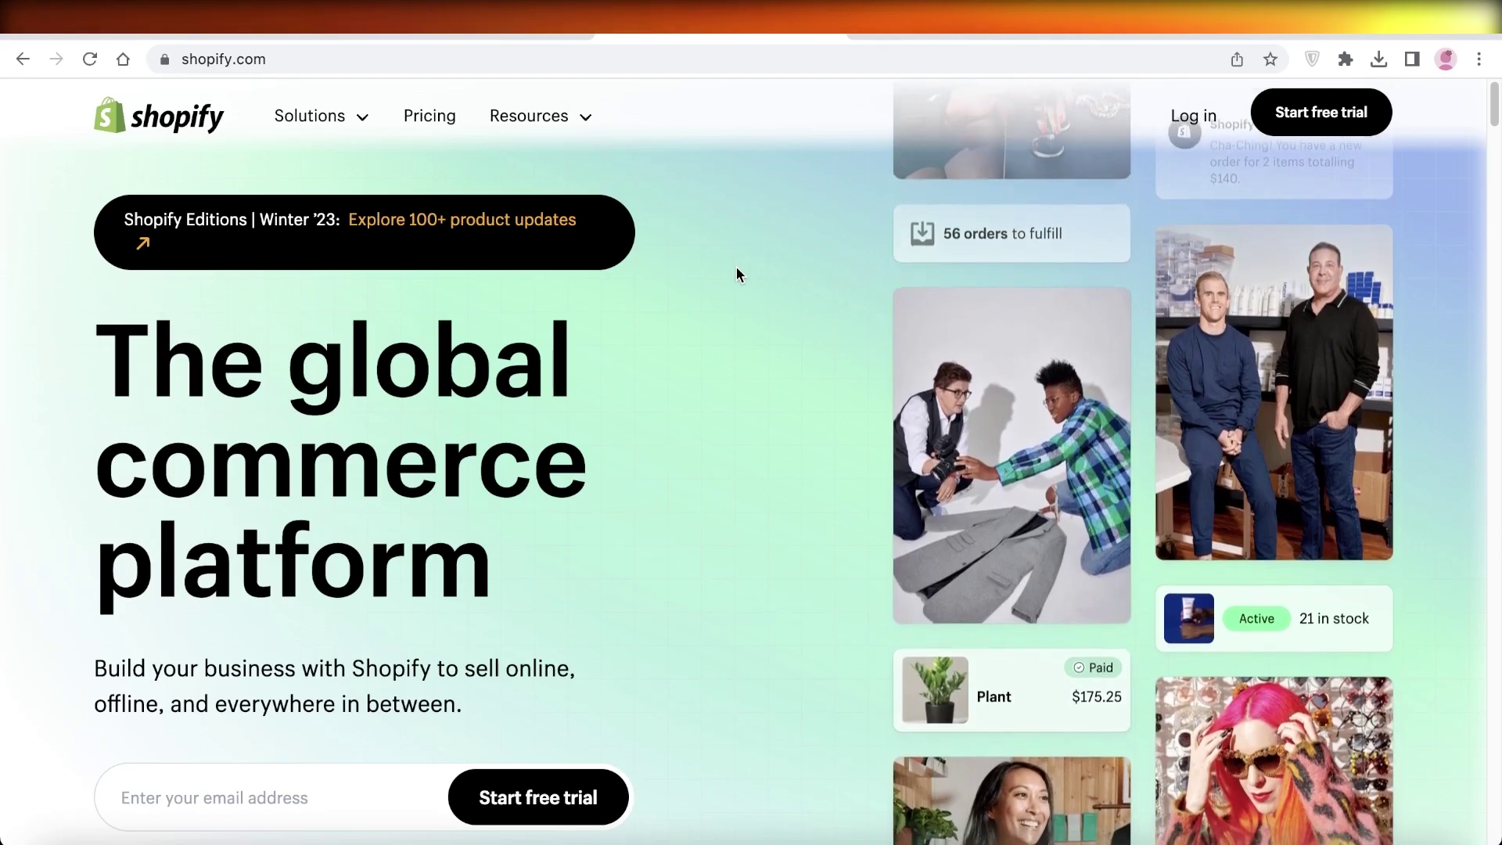
# Look through the Shopify homepage and the live online store.
pyautogui.scroll(-1, 737, 273)
pyautogui.scroll(-5, 736, 269)
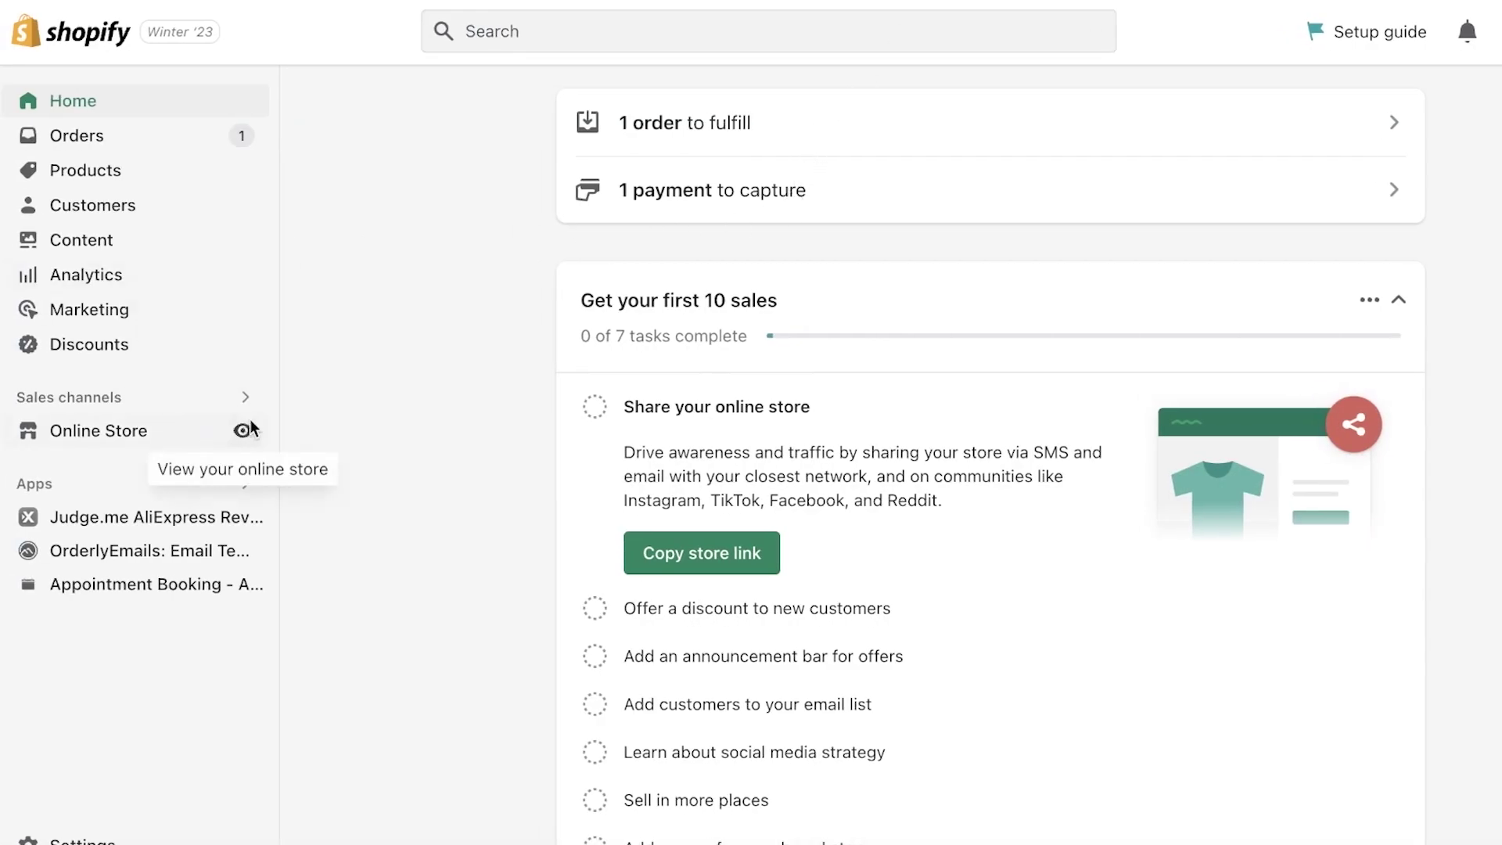
pyautogui.click(243, 429)
pyautogui.scroll(-3, 688, 161)
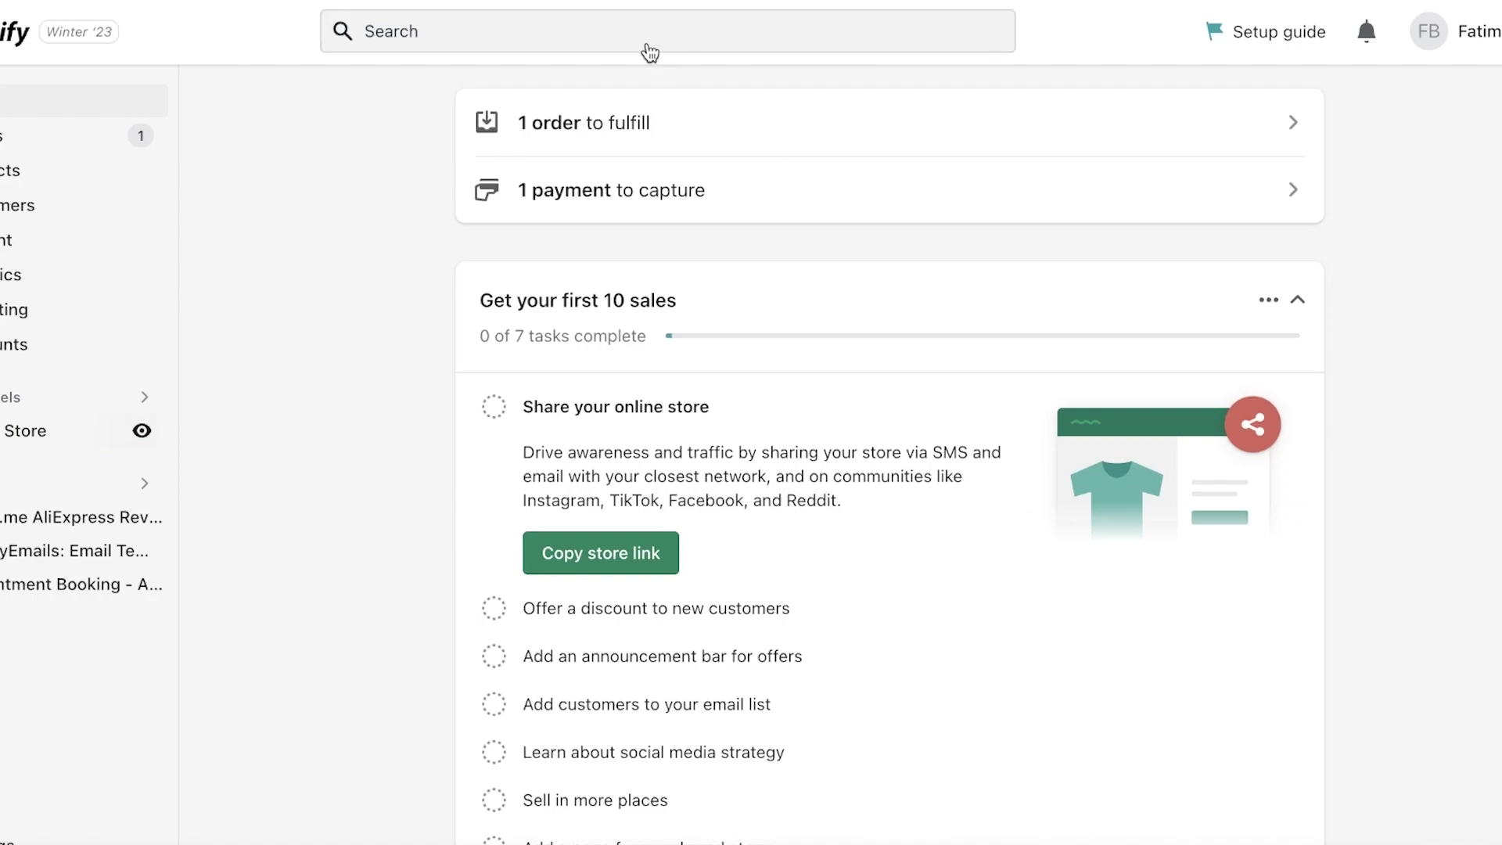
# Find the installed apps through the store search and open PageFly Landing Page Builder.
pyautogui.click(557, 36)
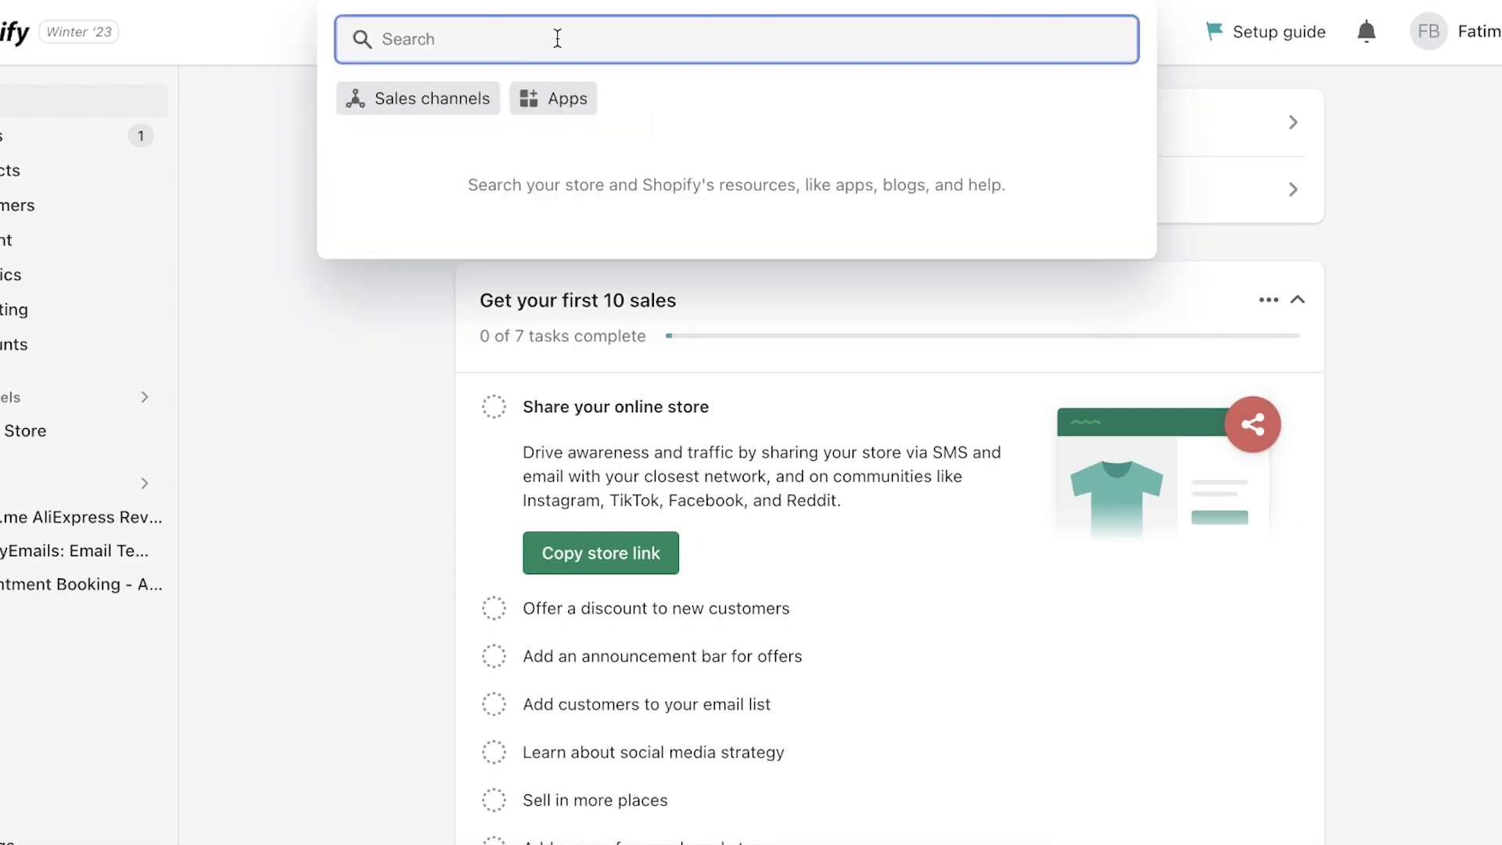
pyautogui.click(555, 100)
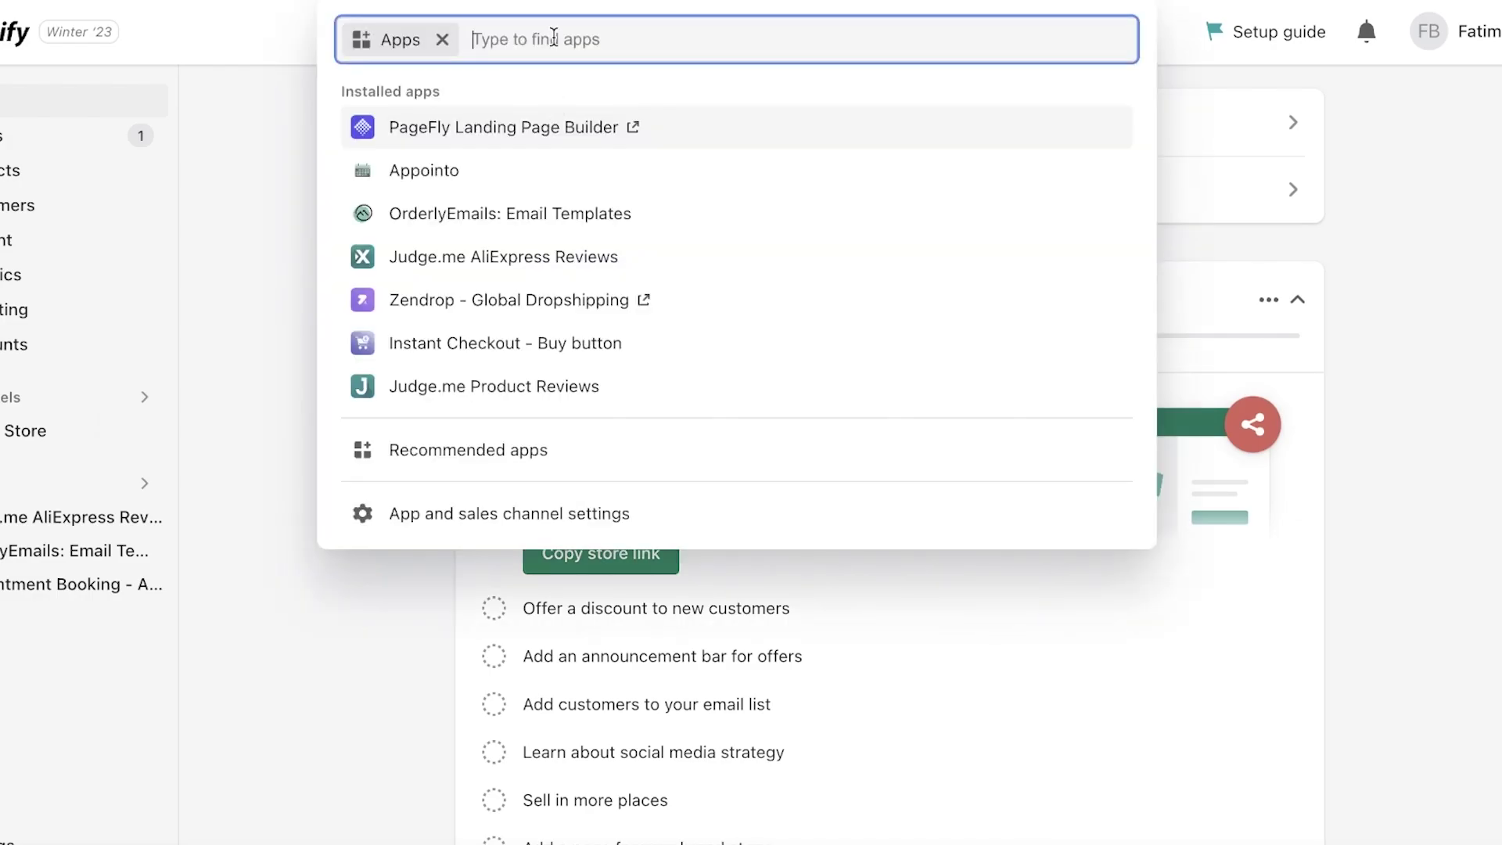
pyautogui.click(482, 135)
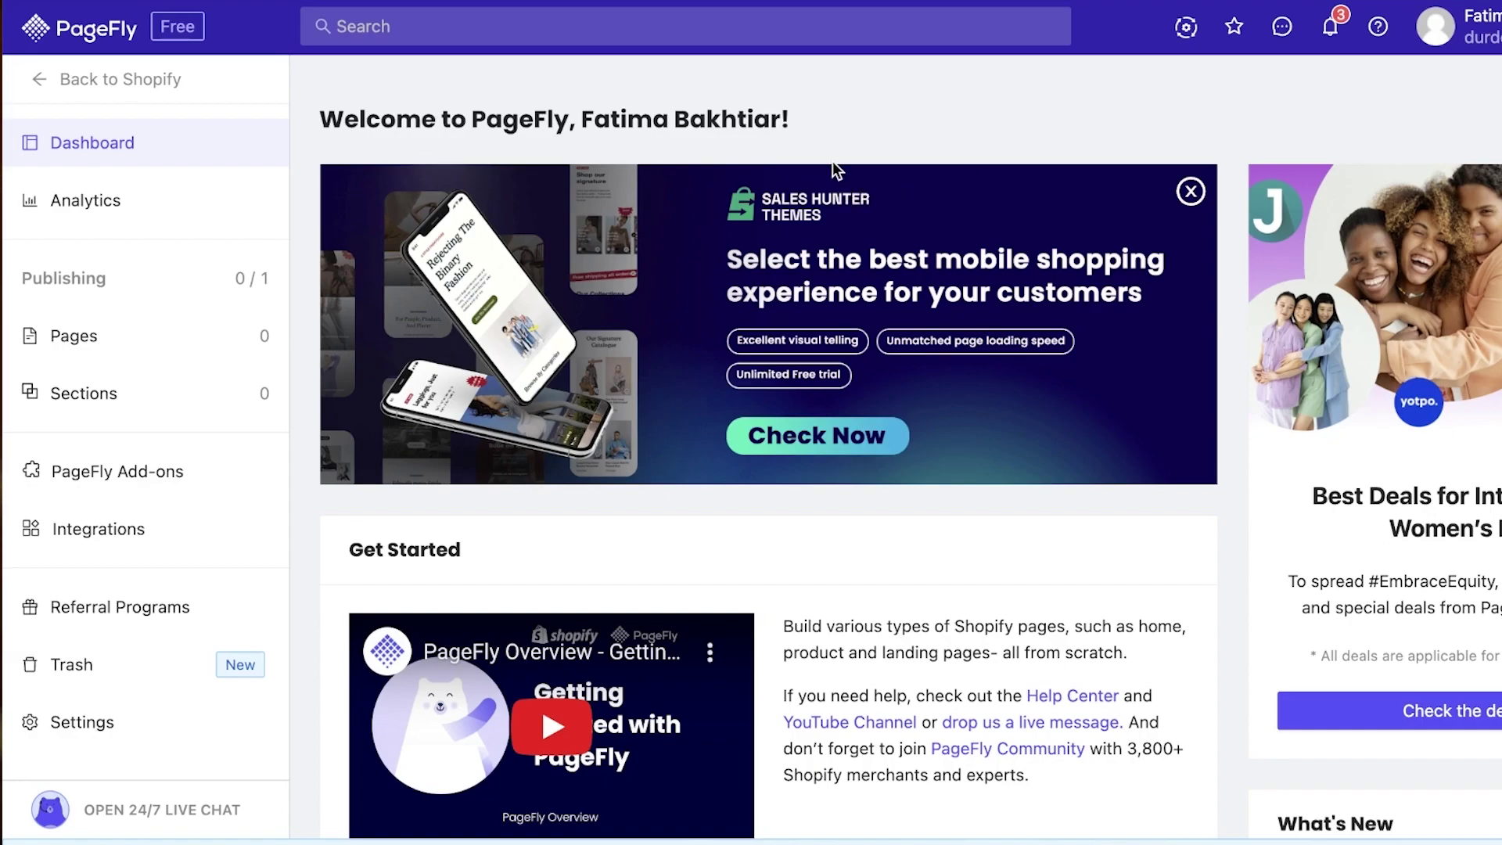
# Start creating a new regular page from a template in PageFly.
pyautogui.click(76, 339)
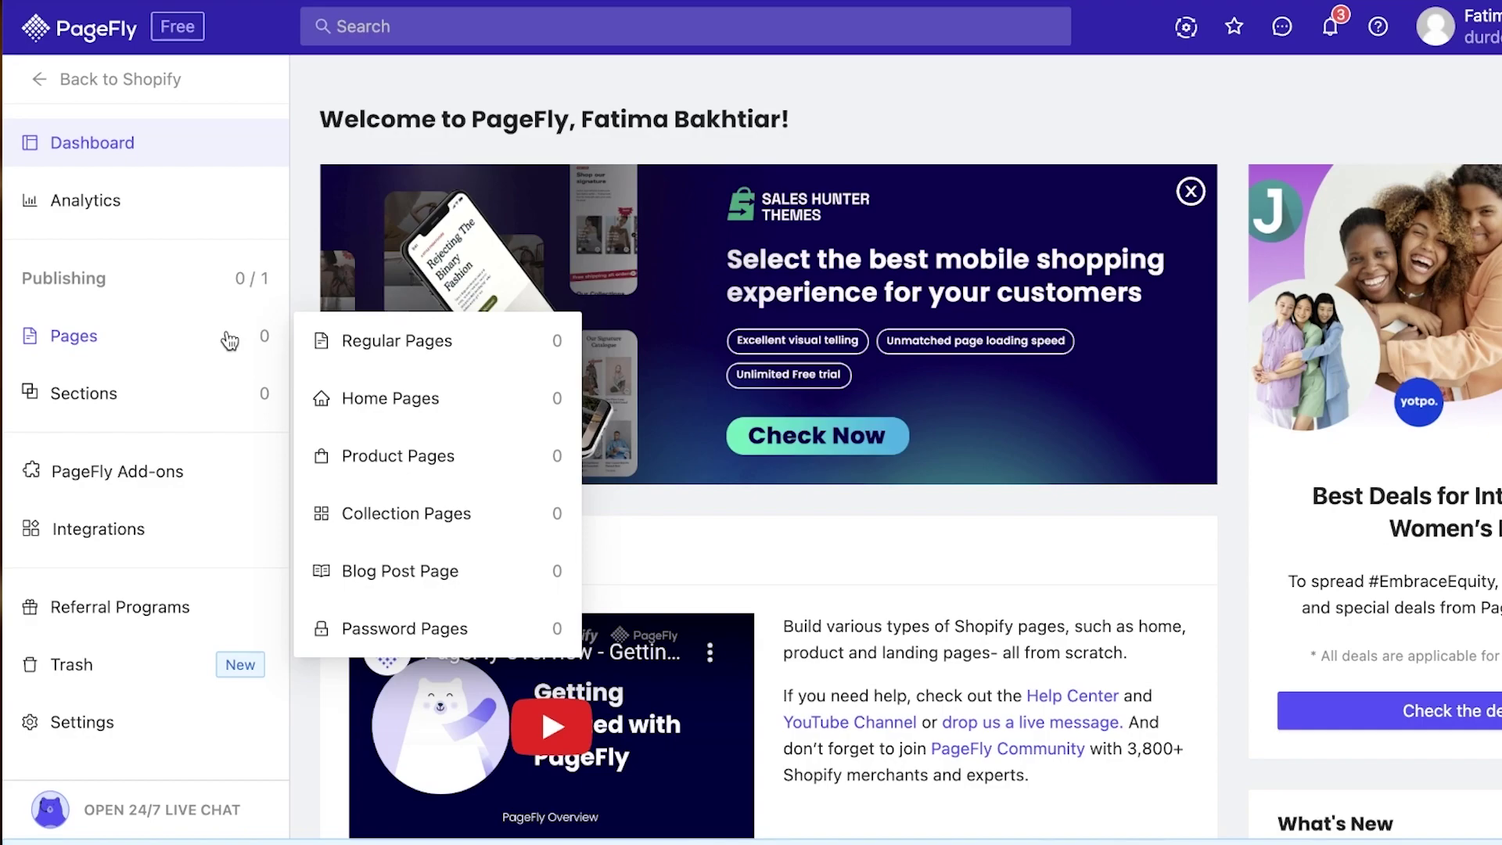
pyautogui.click(349, 340)
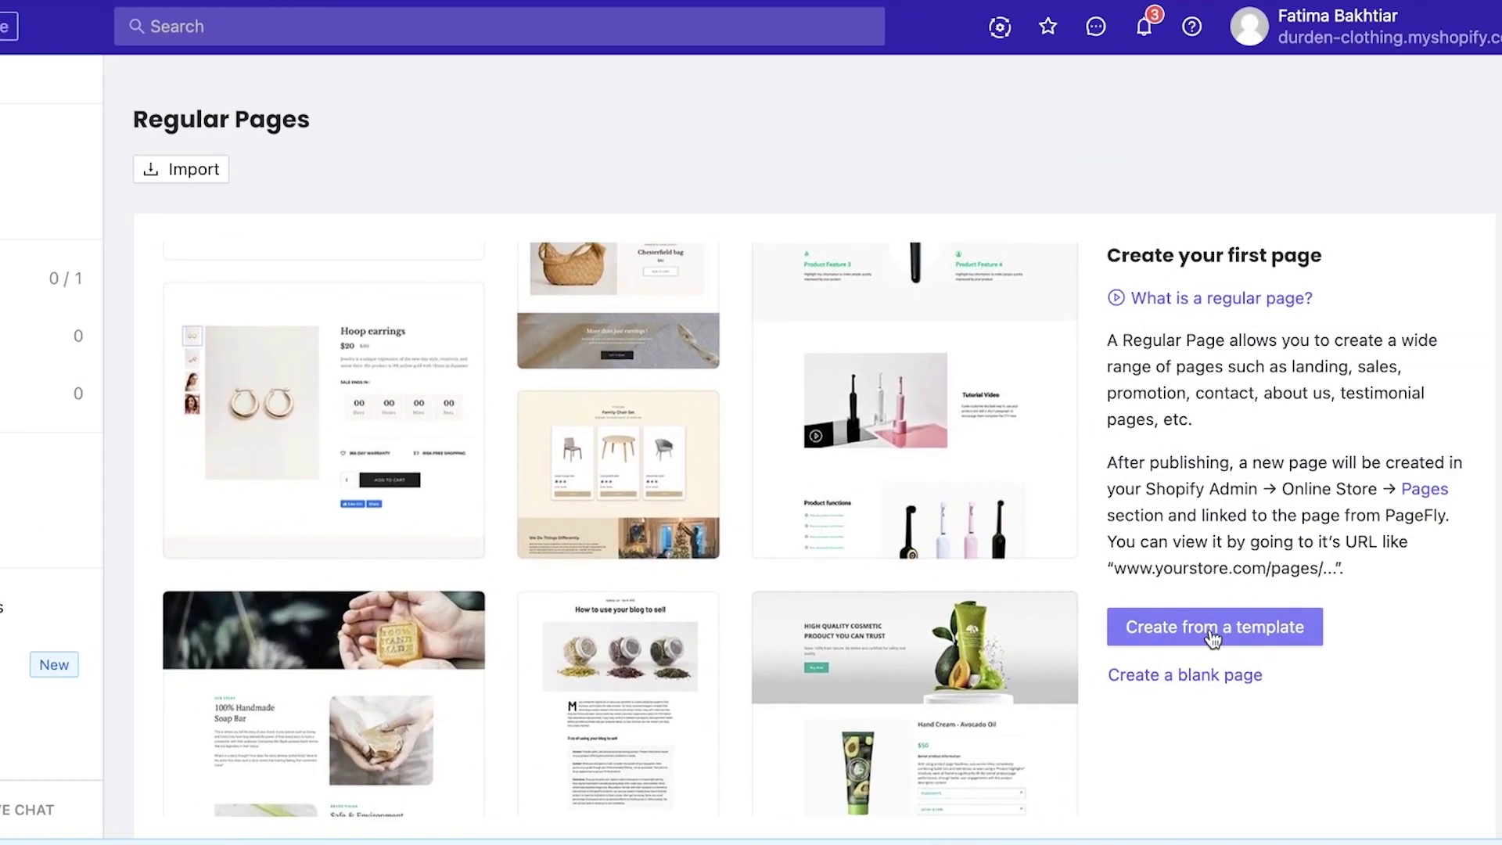
pyautogui.click(1305, 630)
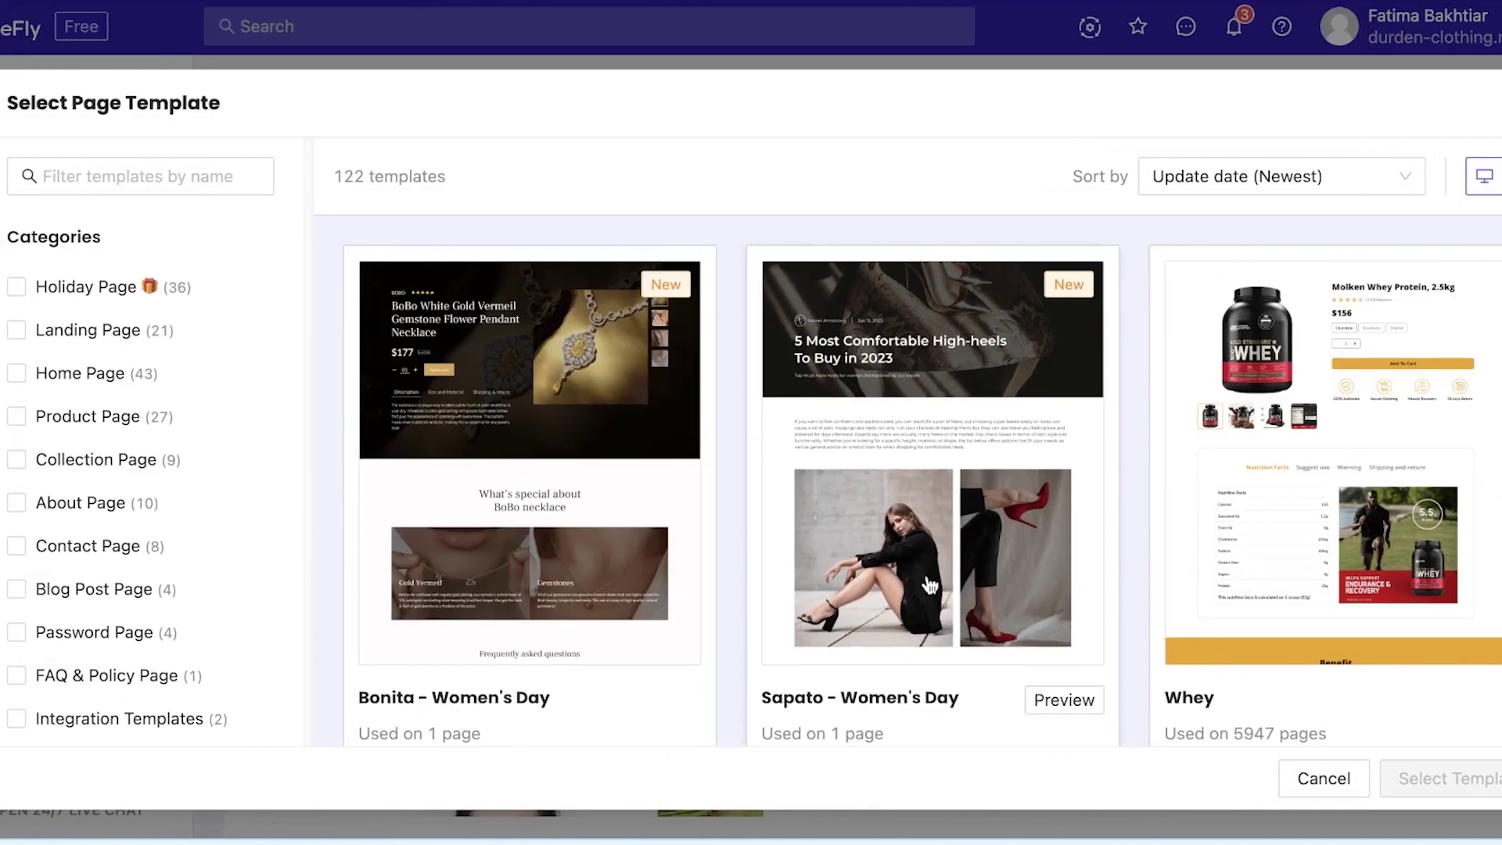
# Preview the Decoz - Christmas page template and return to the template list.
pyautogui.scroll(-5, 923, 312)
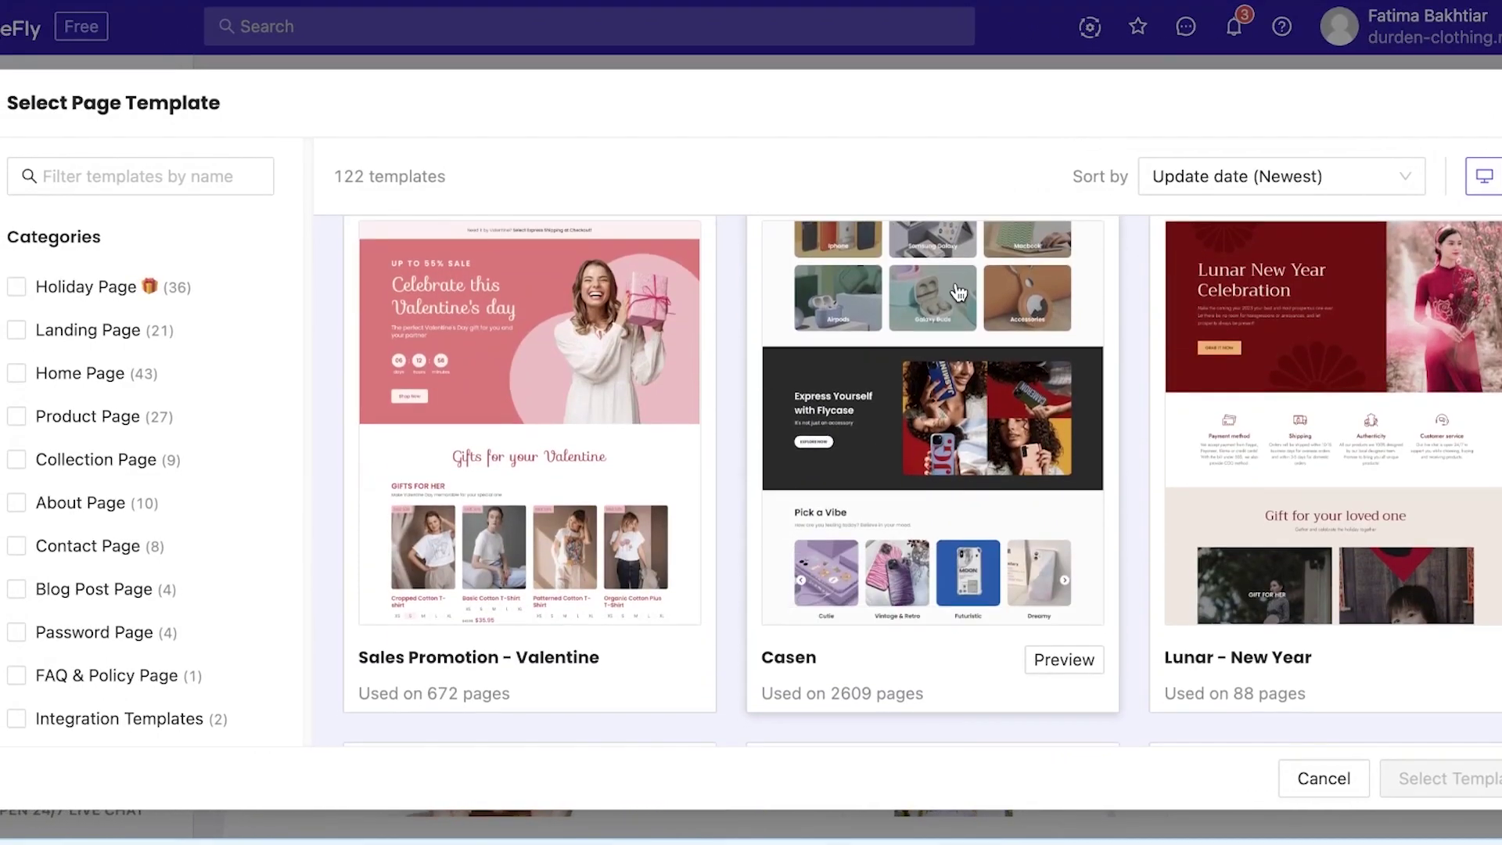
pyautogui.scroll(-5, 643, 403)
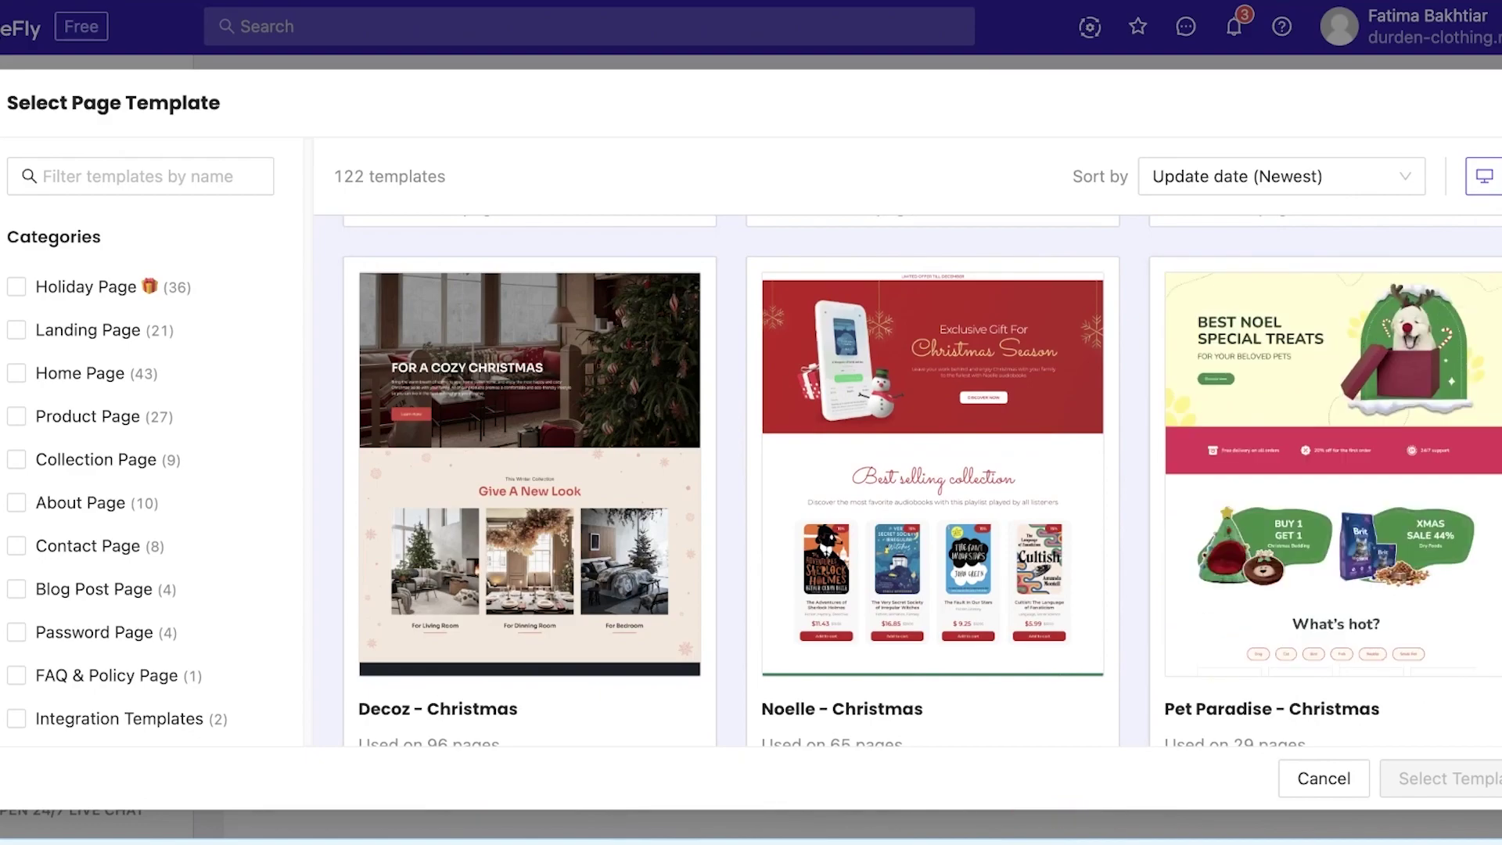
pyautogui.click(661, 710)
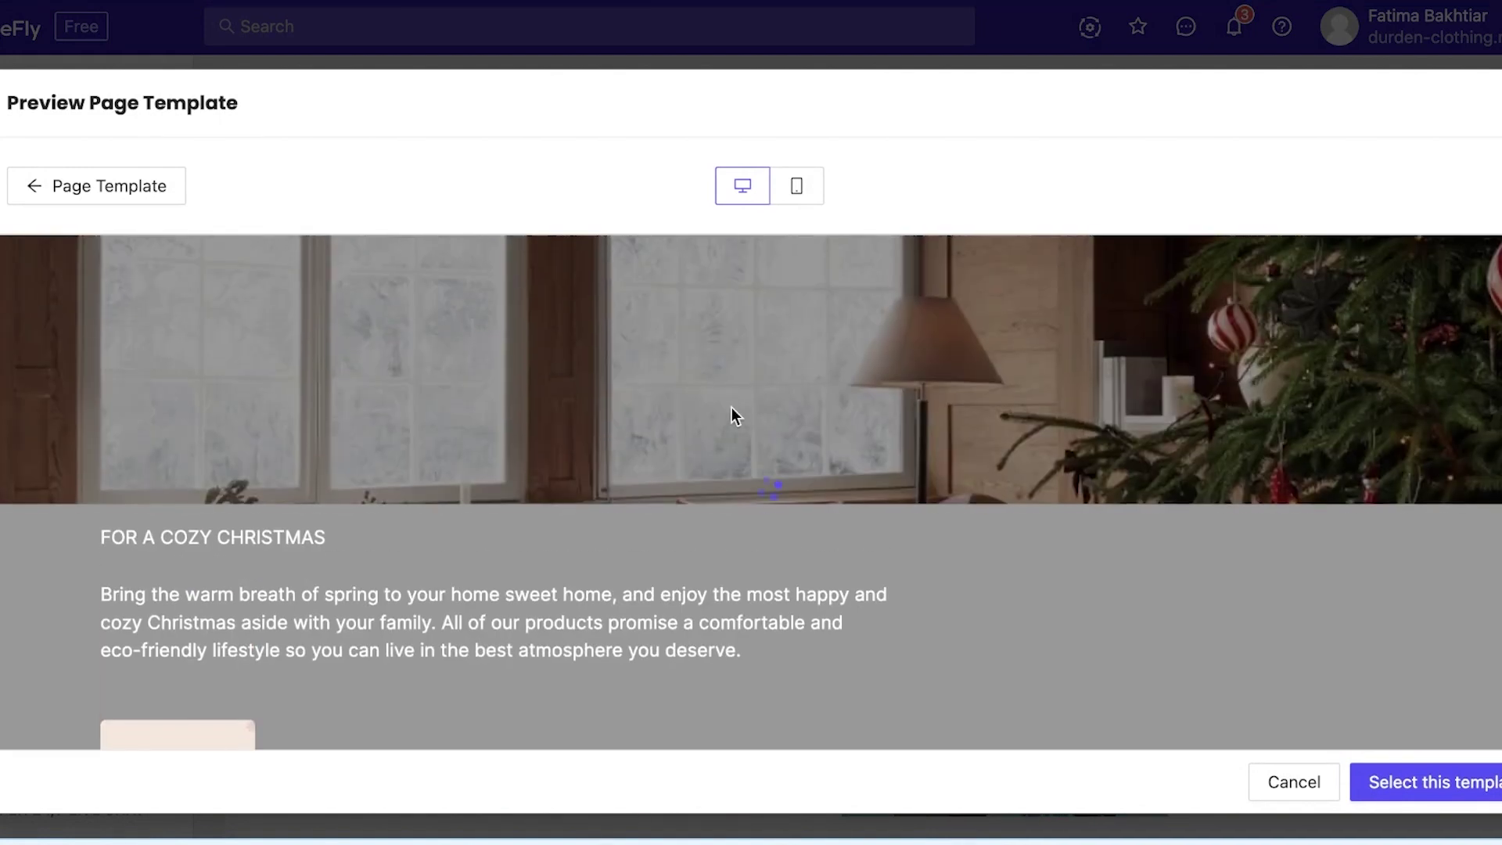
pyautogui.click(110, 187)
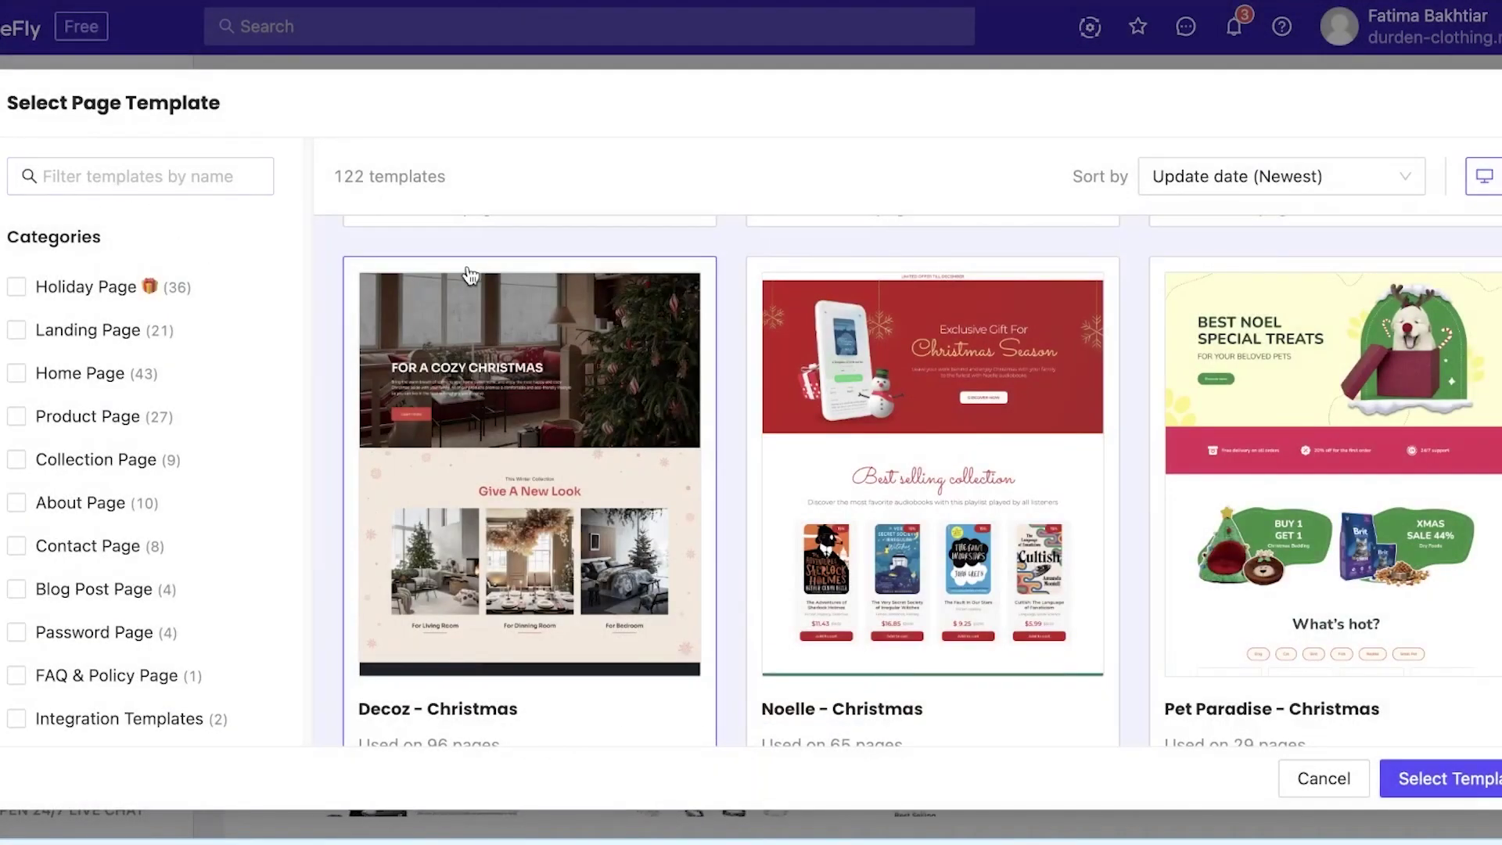
# Browse the unfiltered page templates and compare their designs.
pyautogui.scroll(-5, 853, 409)
pyautogui.scroll(8, 852, 408)
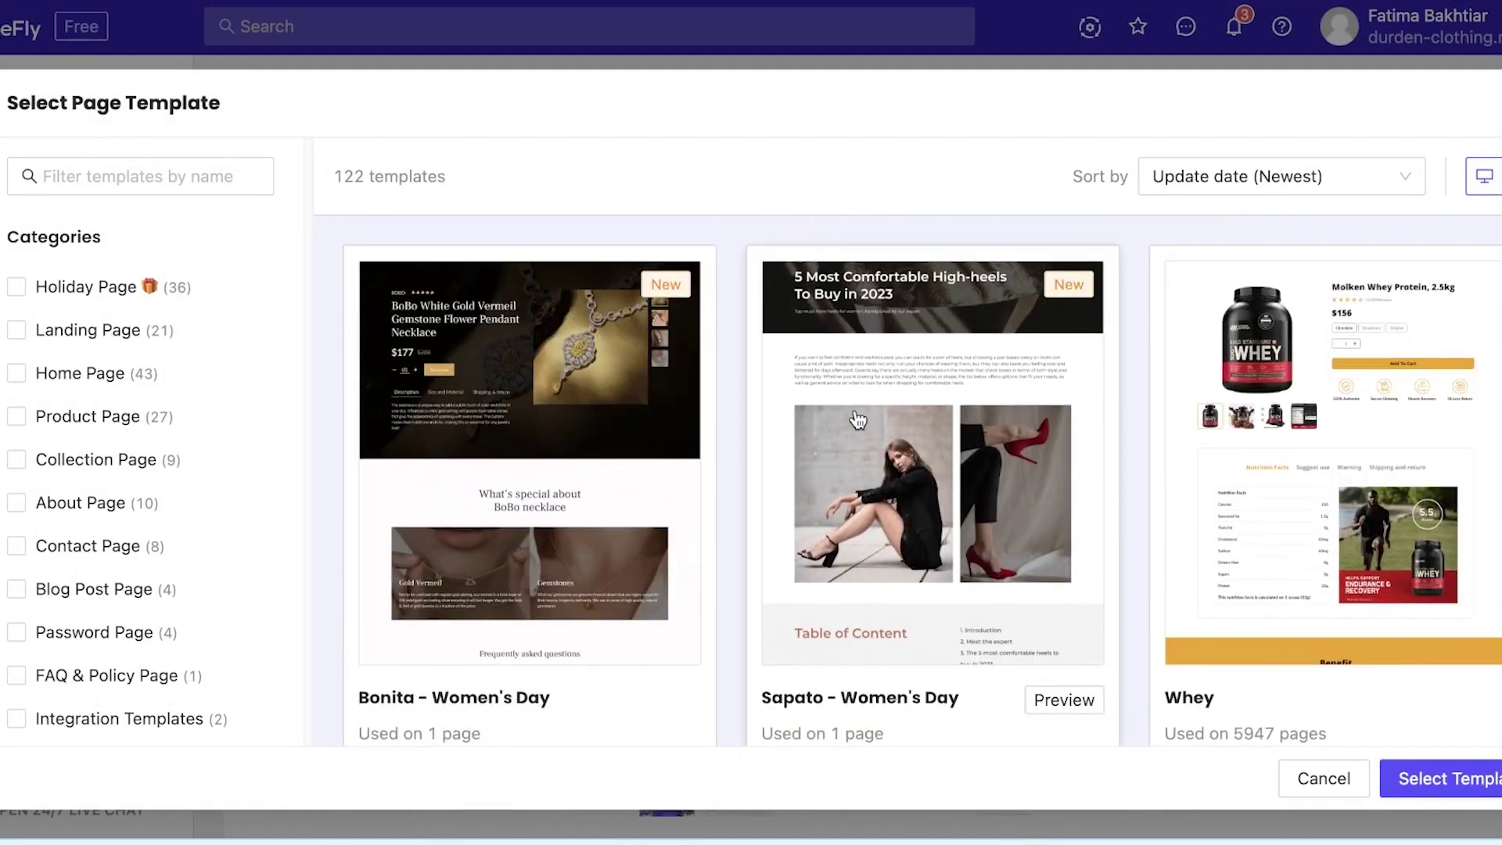
pyautogui.scroll(-8, 1400, 439)
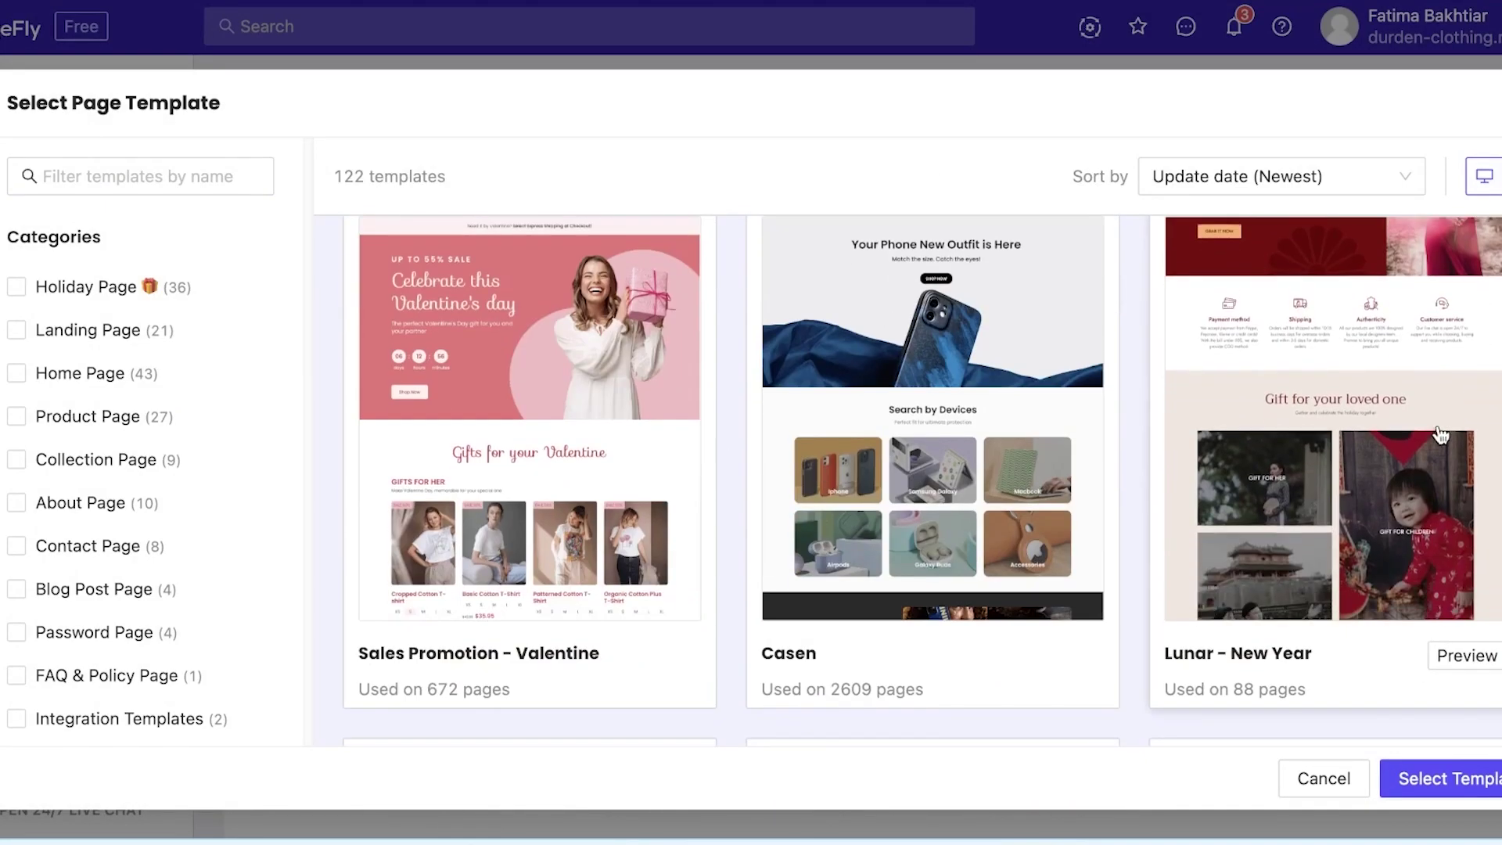
pyautogui.scroll(-4, 1389, 436)
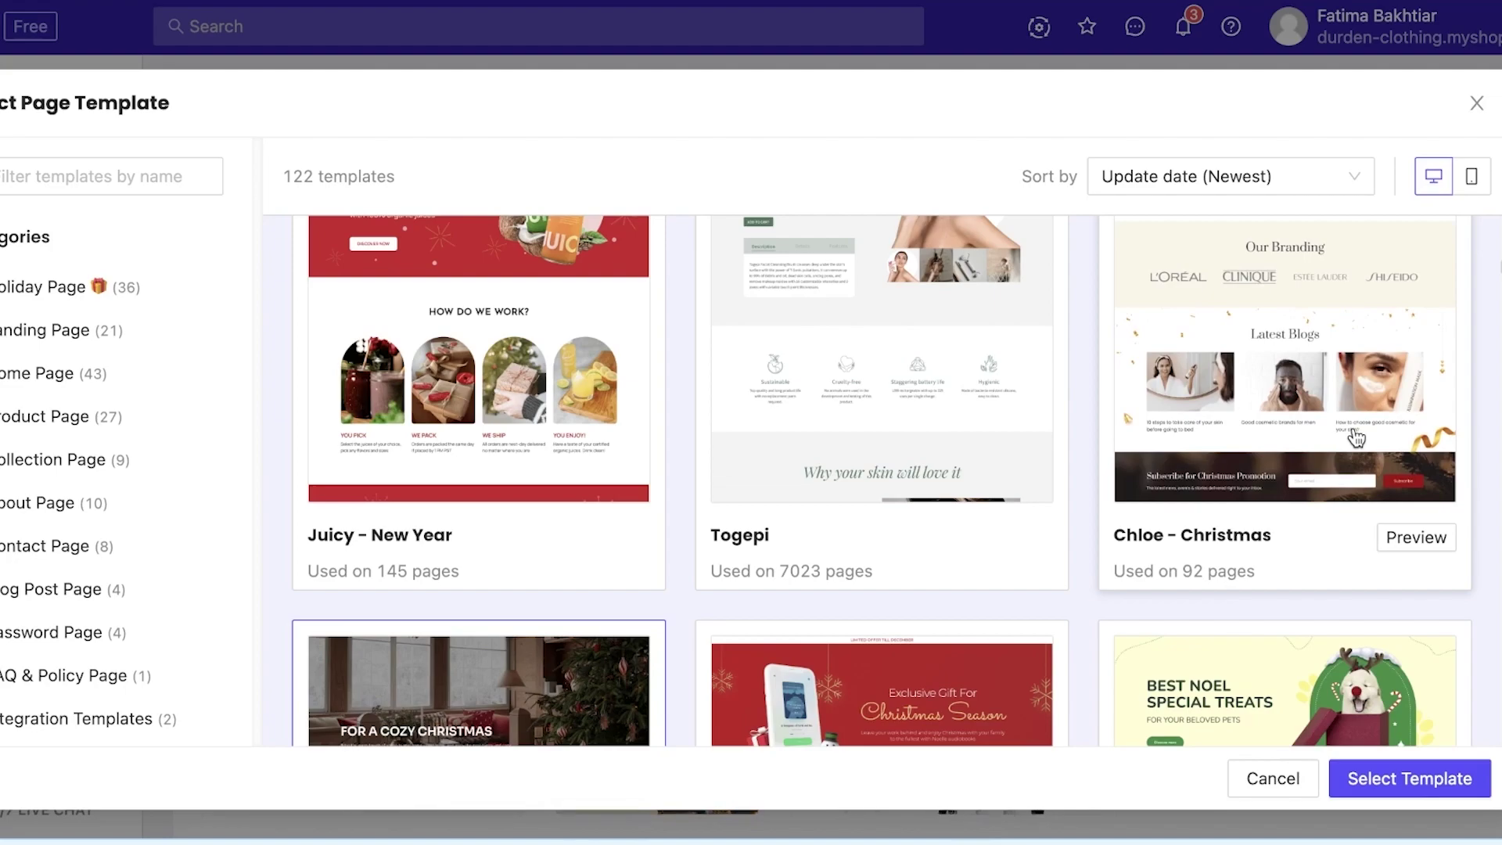
pyautogui.scroll(-3, 1356, 438)
pyautogui.scroll(-2, 852, 252)
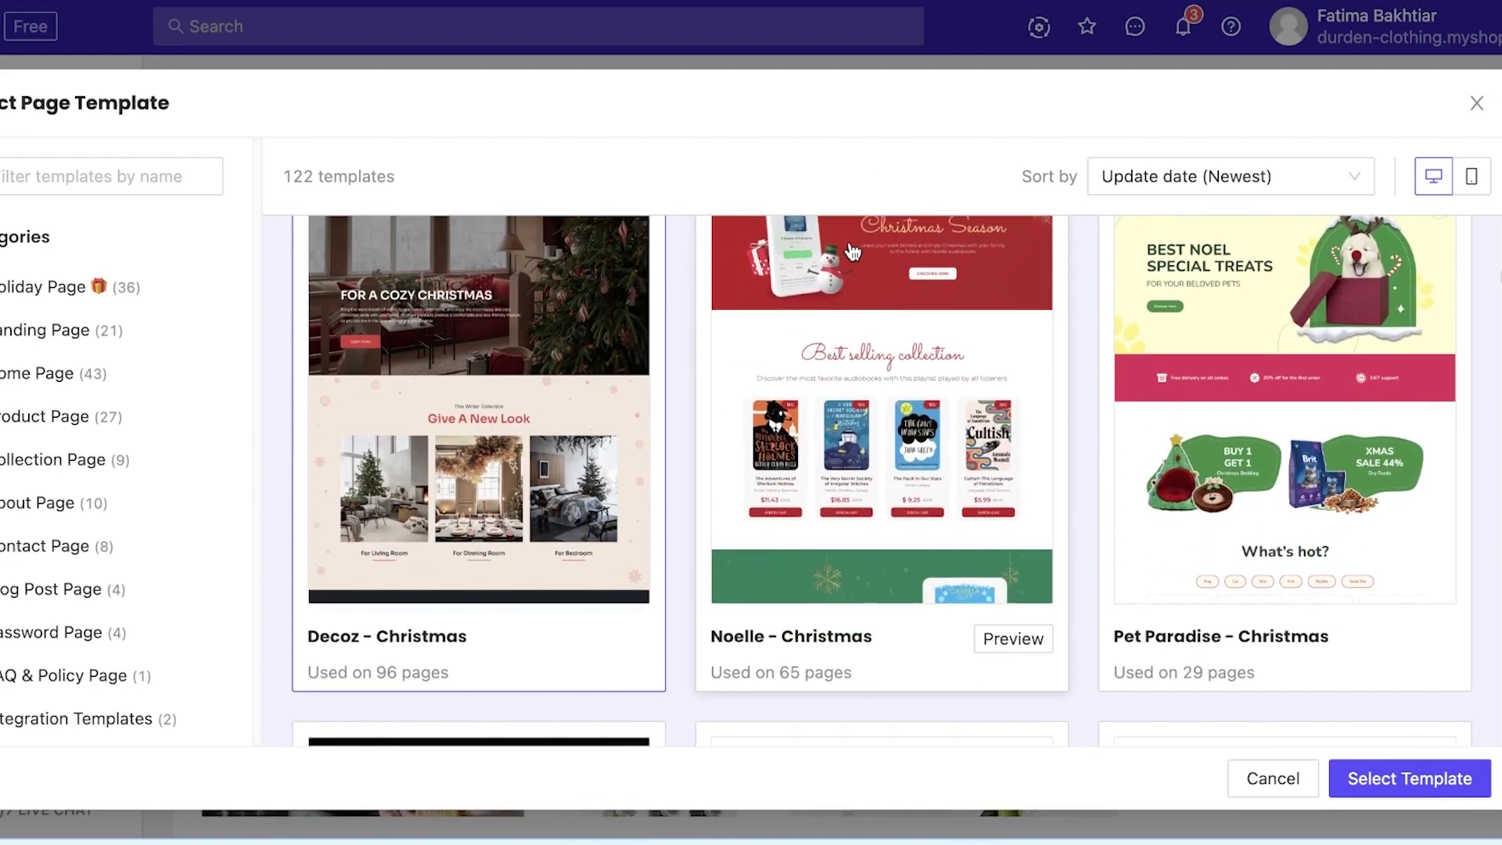
pyautogui.scroll(-8, 853, 252)
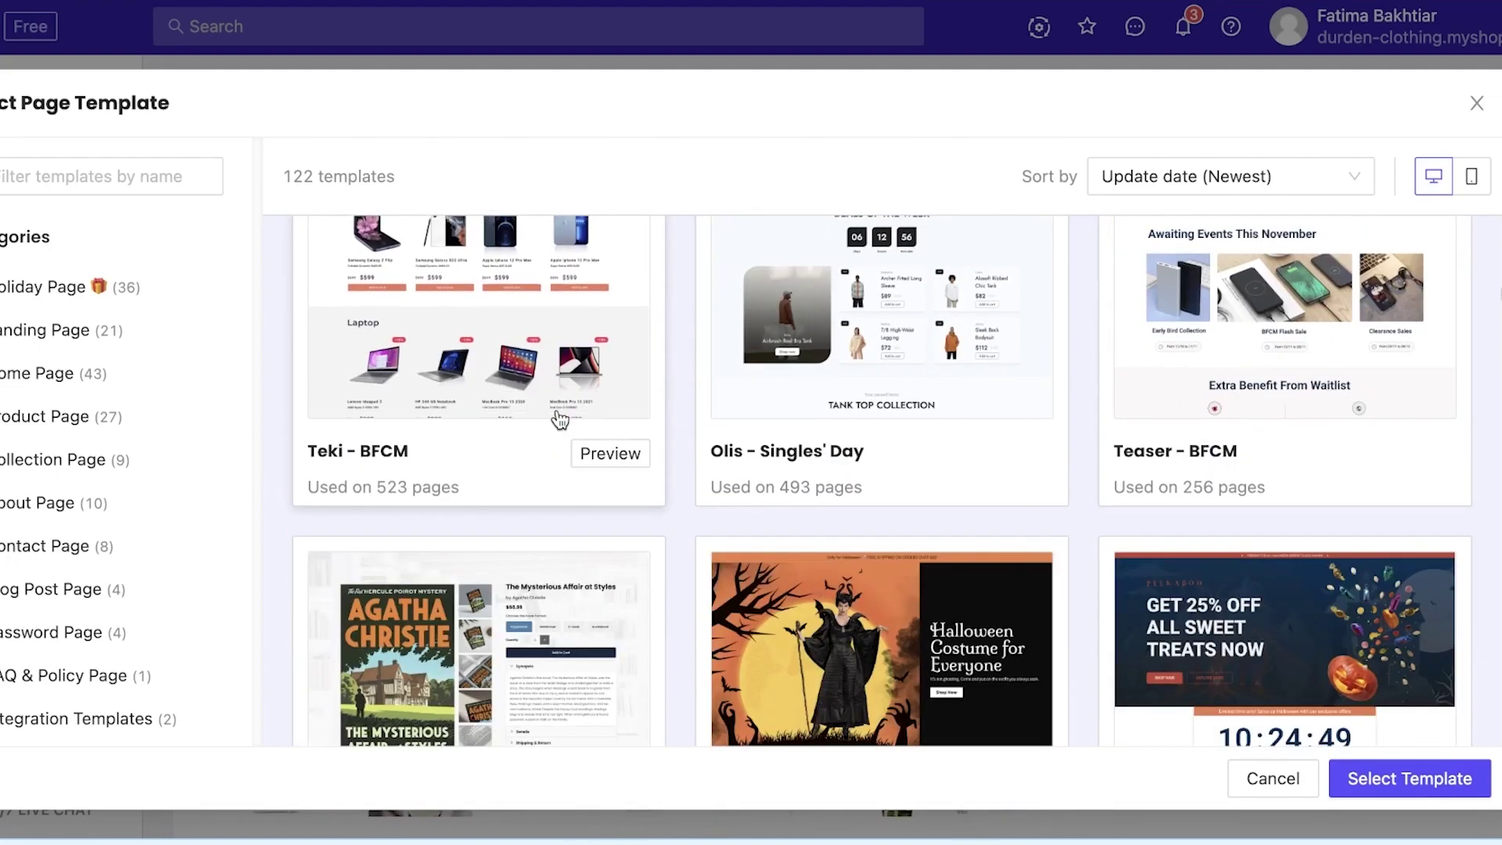
pyautogui.scroll(20, 679, 422)
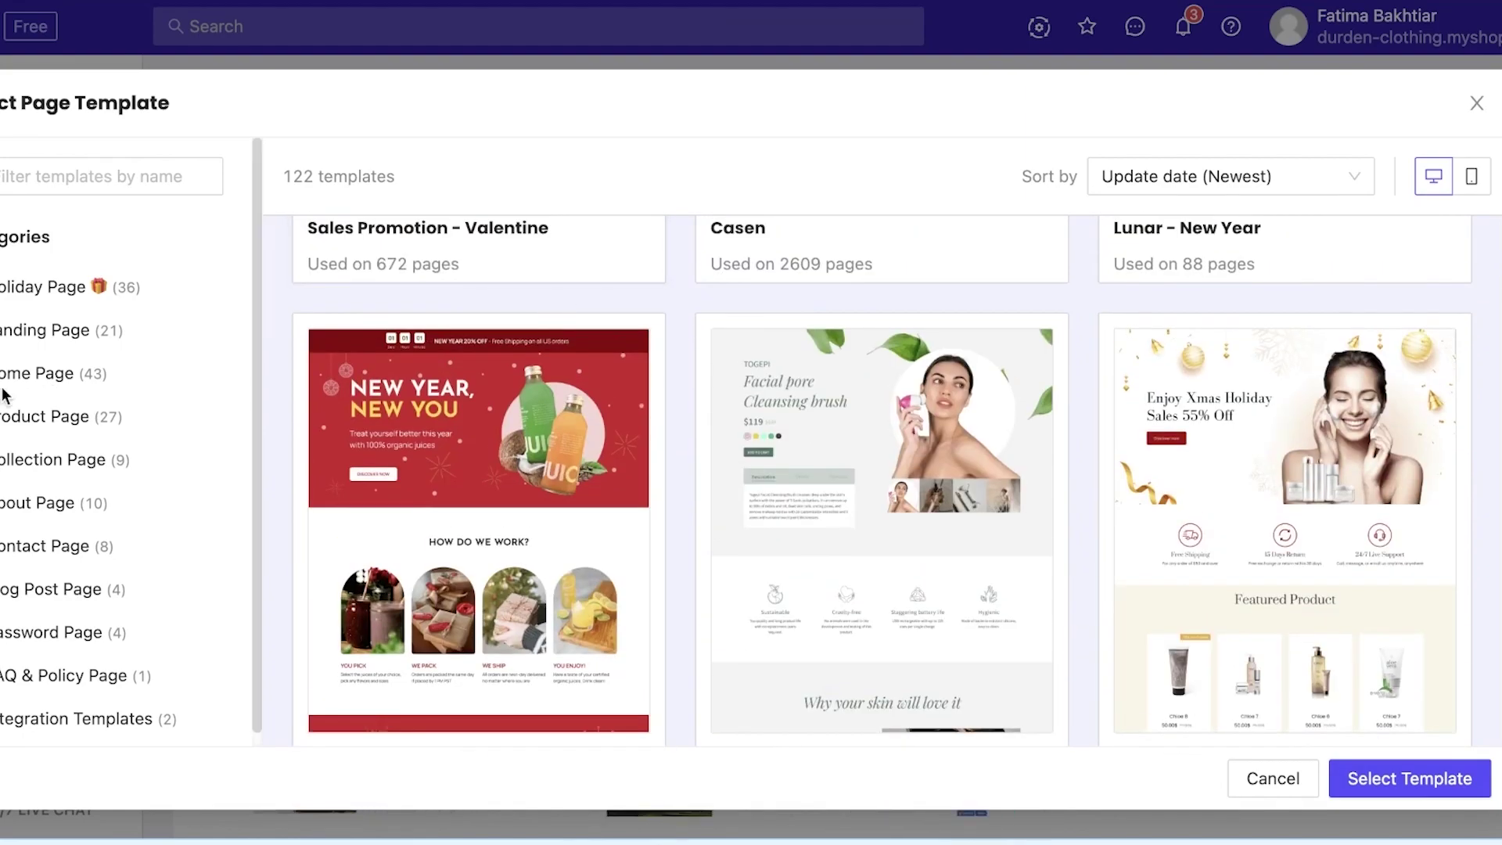
# Filter the templates to the Landing Page category and create the page from the Jolly - Christmas template.
pyautogui.click(31, 337)
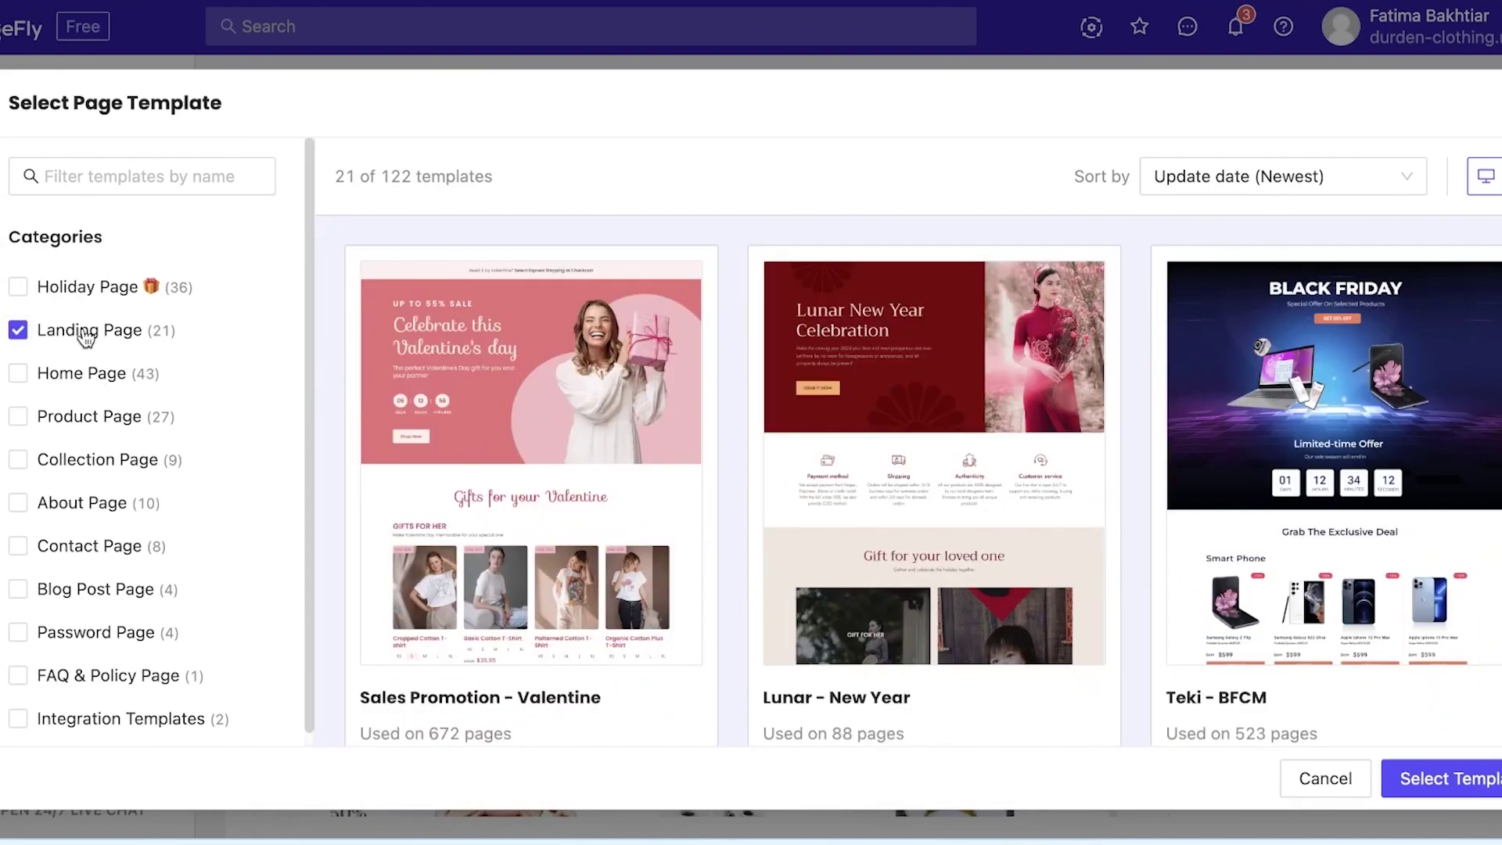
pyautogui.scroll(-8, 1479, 383)
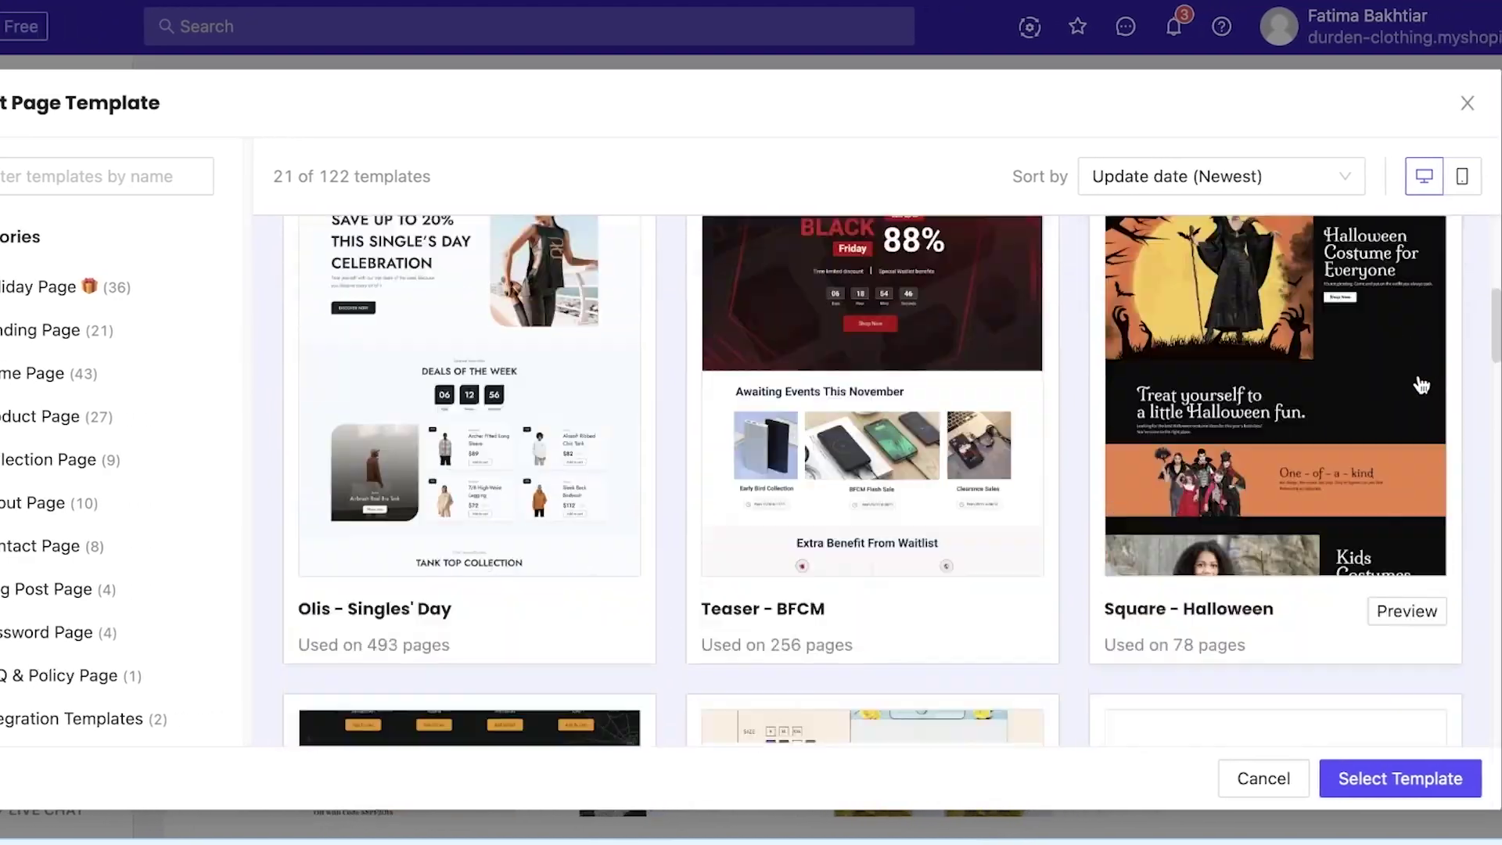
pyautogui.scroll(-12, 942, 386)
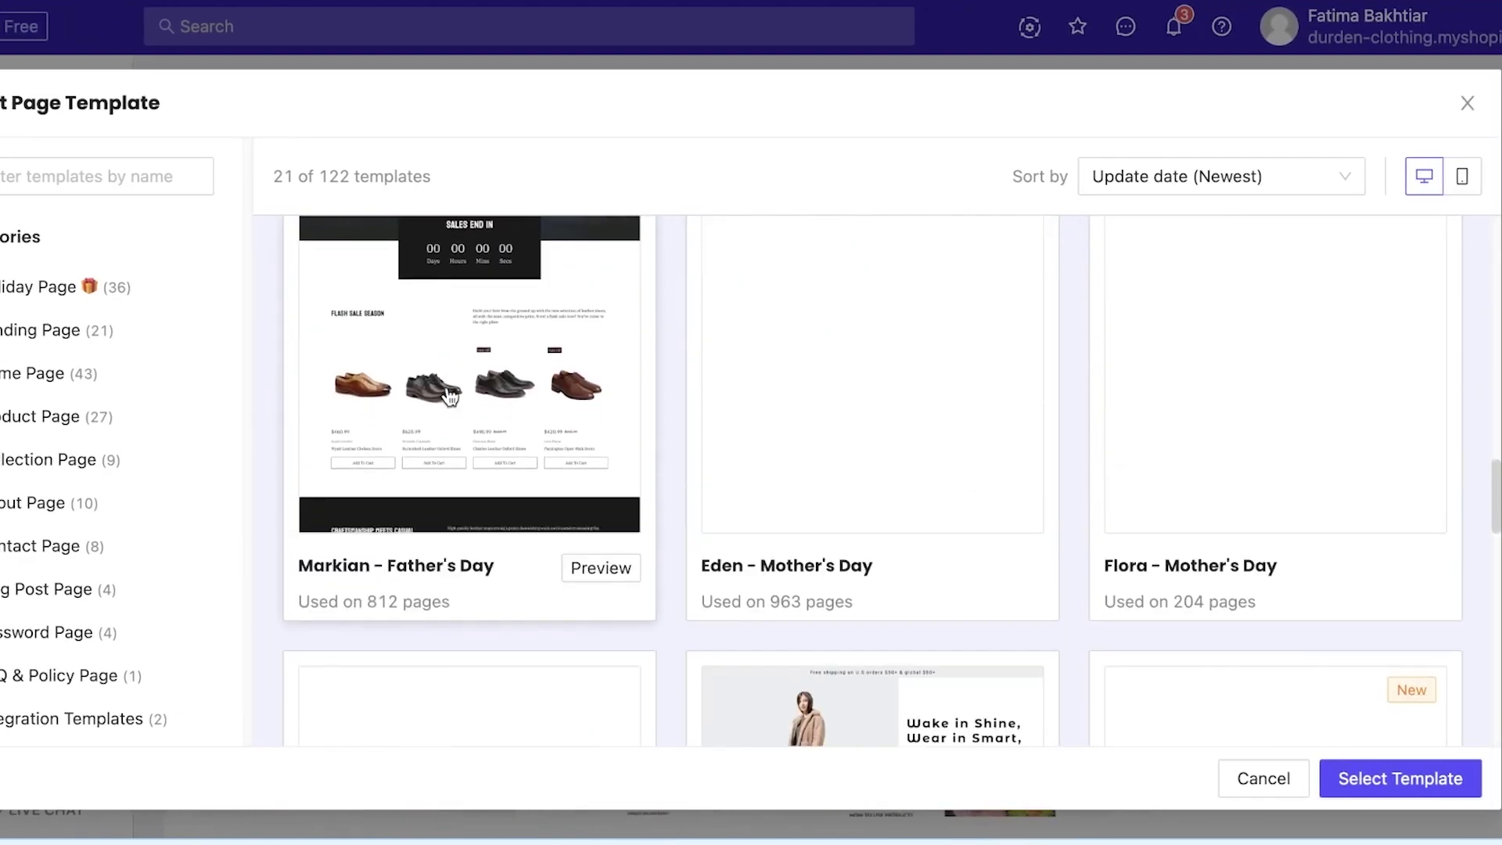
pyautogui.scroll(-10, 1438, 399)
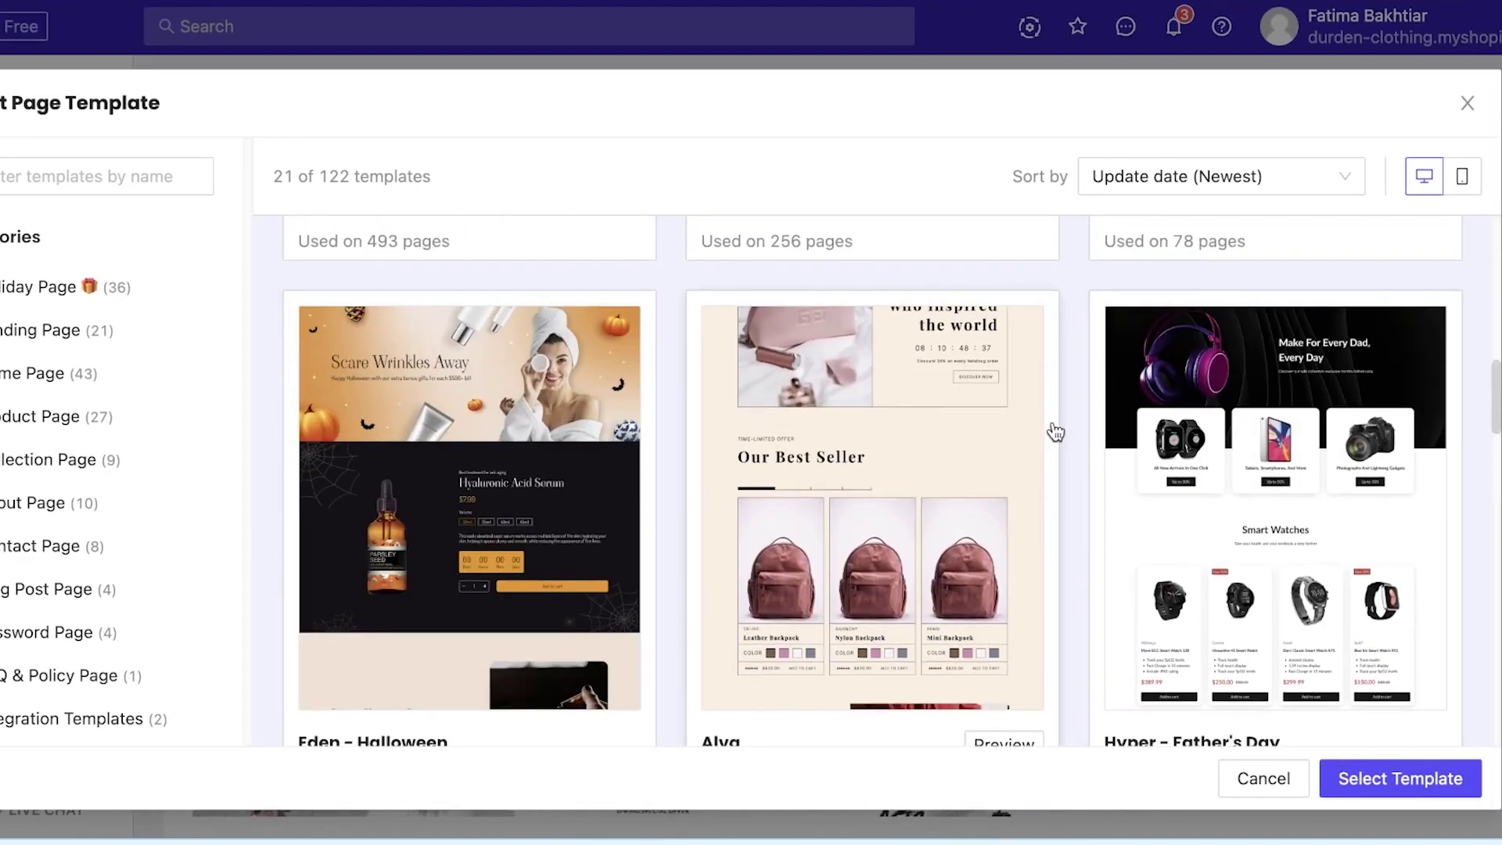
pyautogui.scroll(-6, 1267, 429)
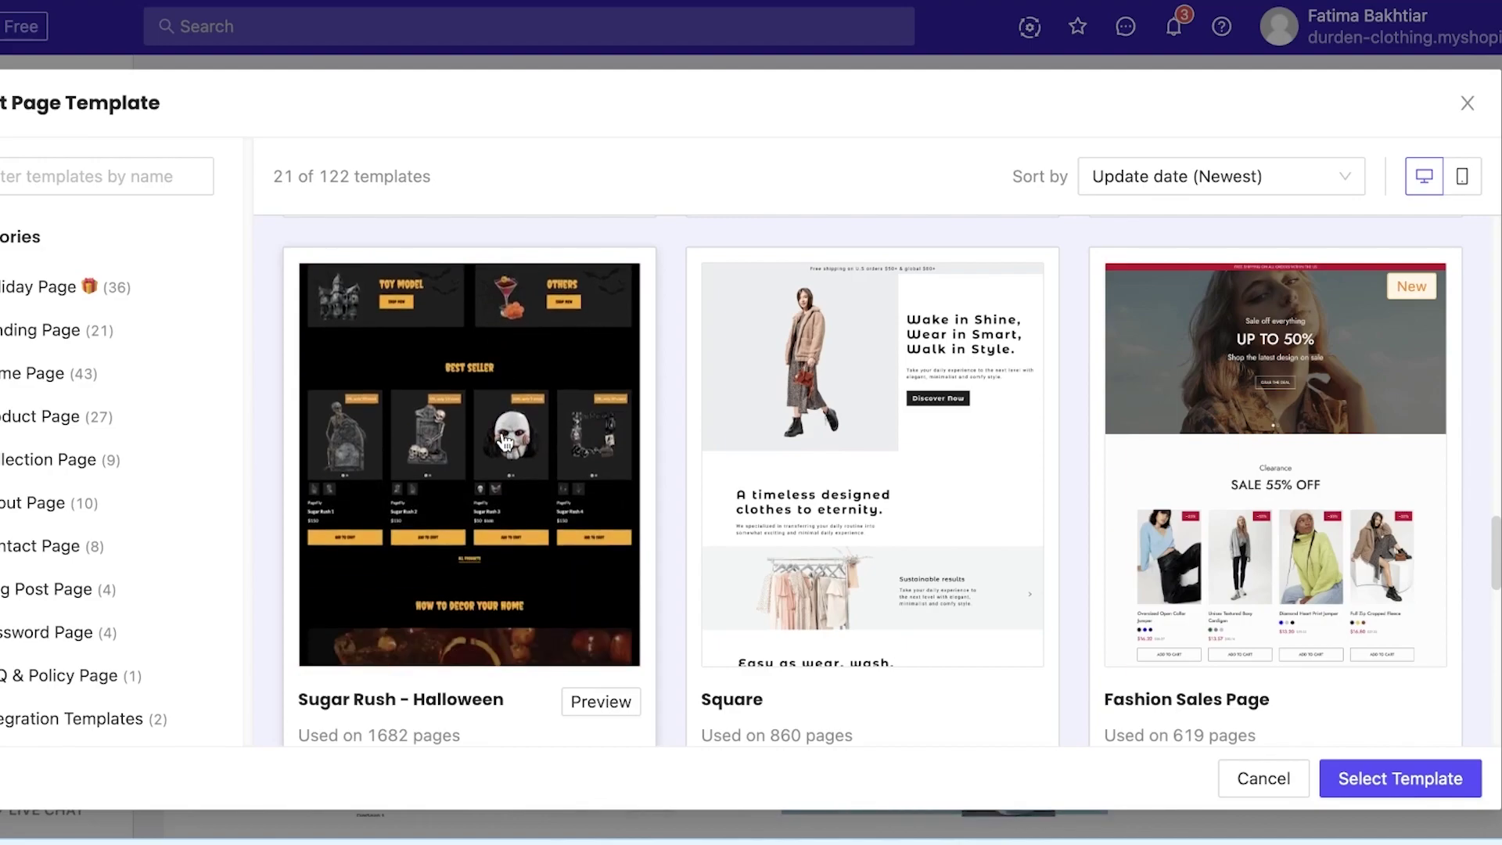
pyautogui.scroll(-7, 815, 412)
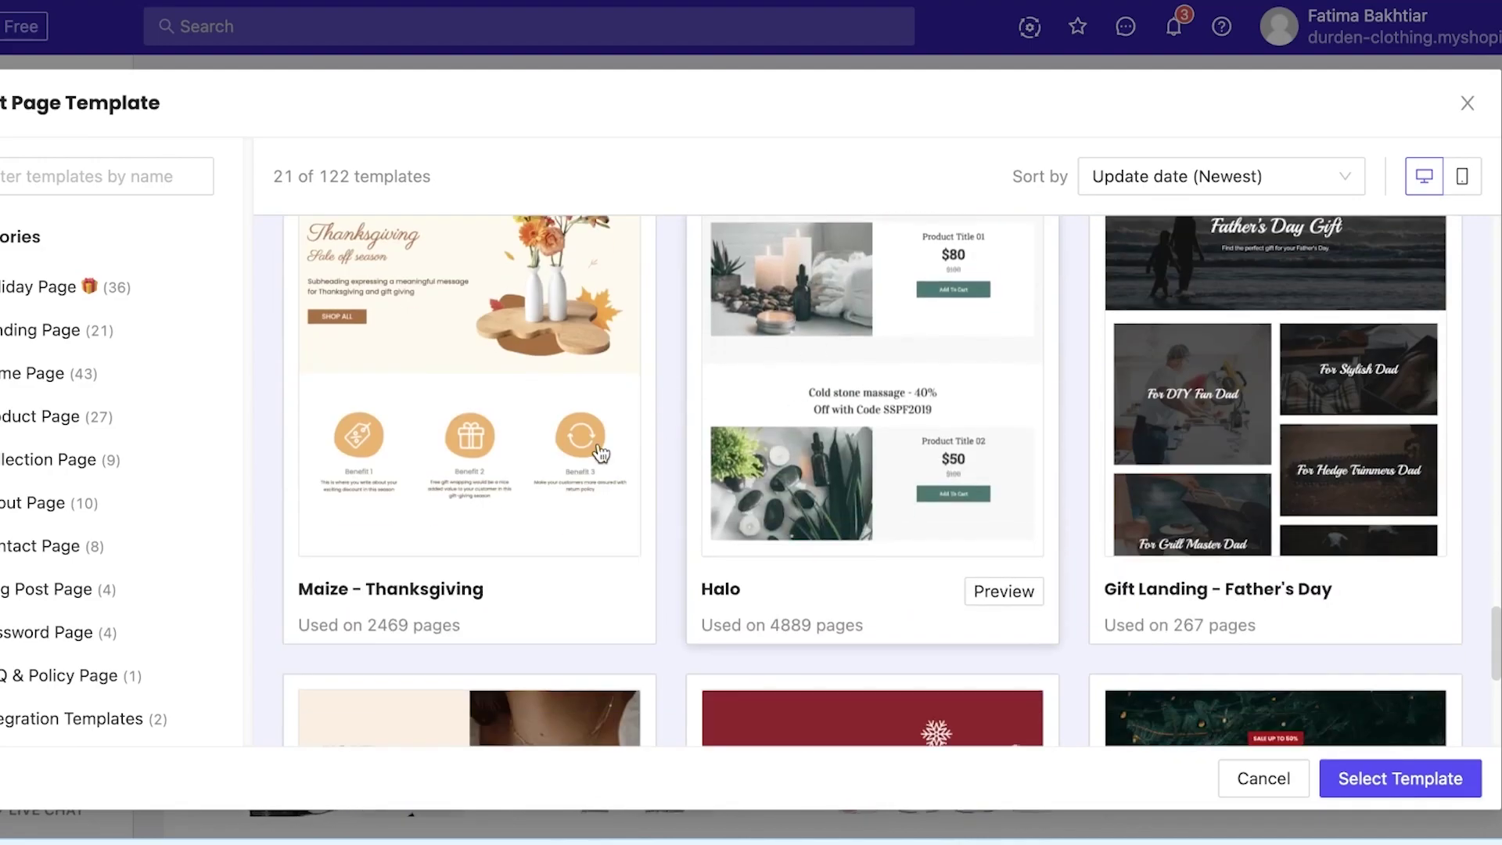
pyautogui.scroll(-6, 1146, 372)
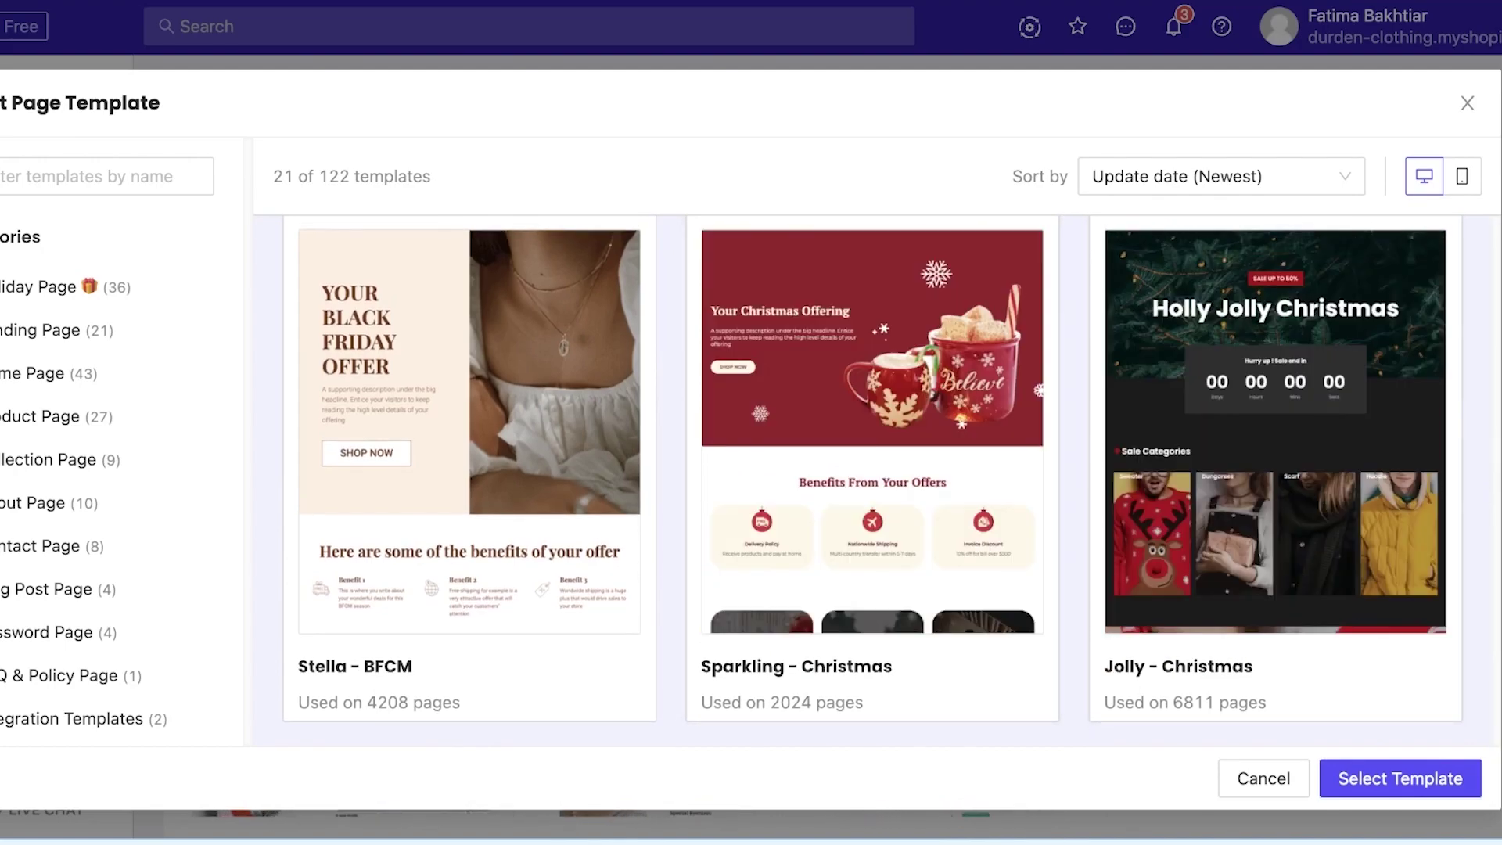
pyautogui.moveTo(1455, 396)
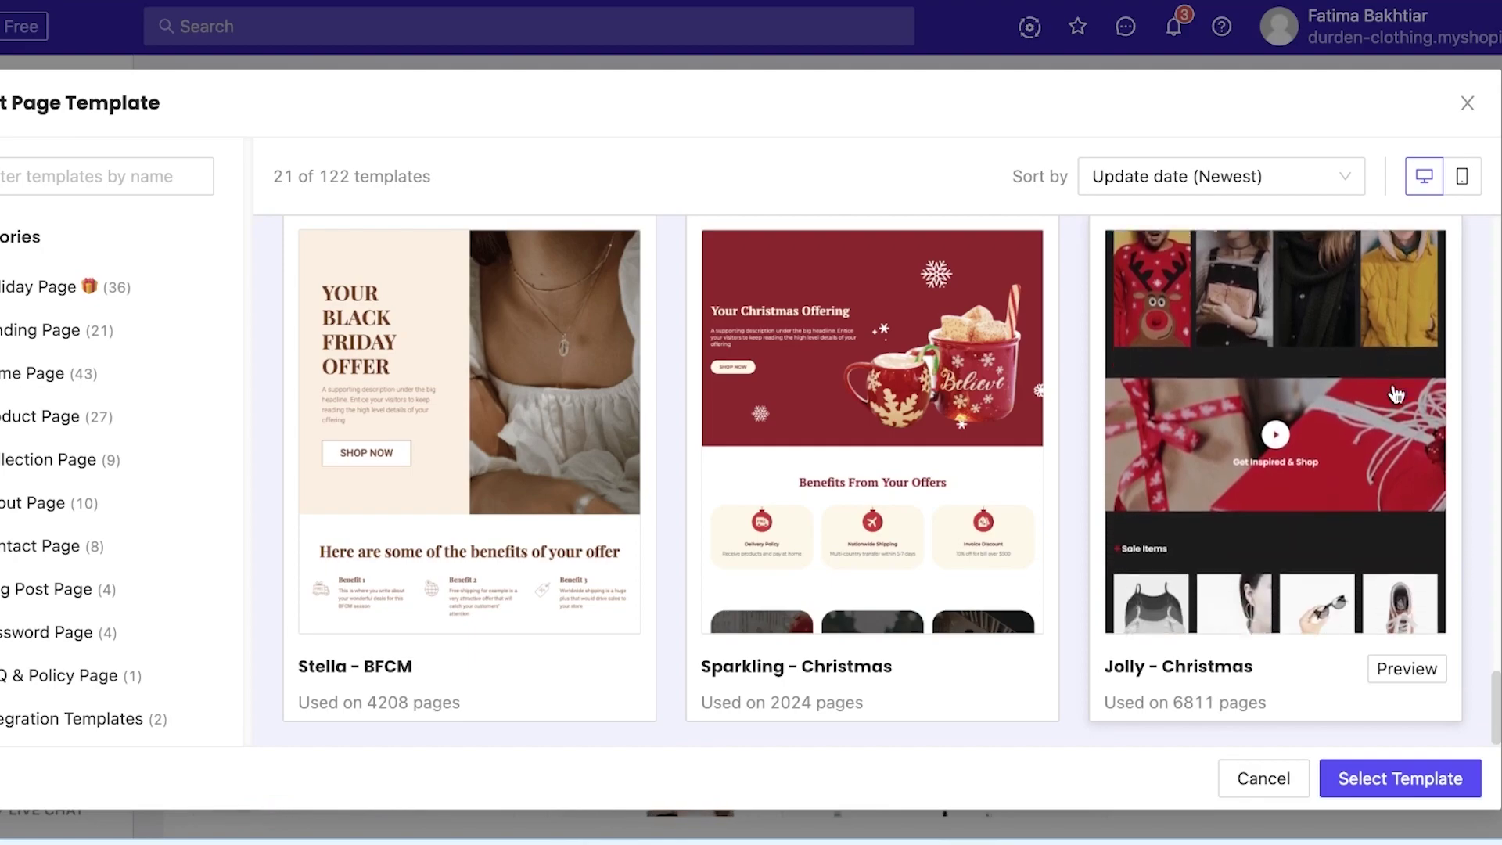
pyautogui.scroll(20, 1396, 395)
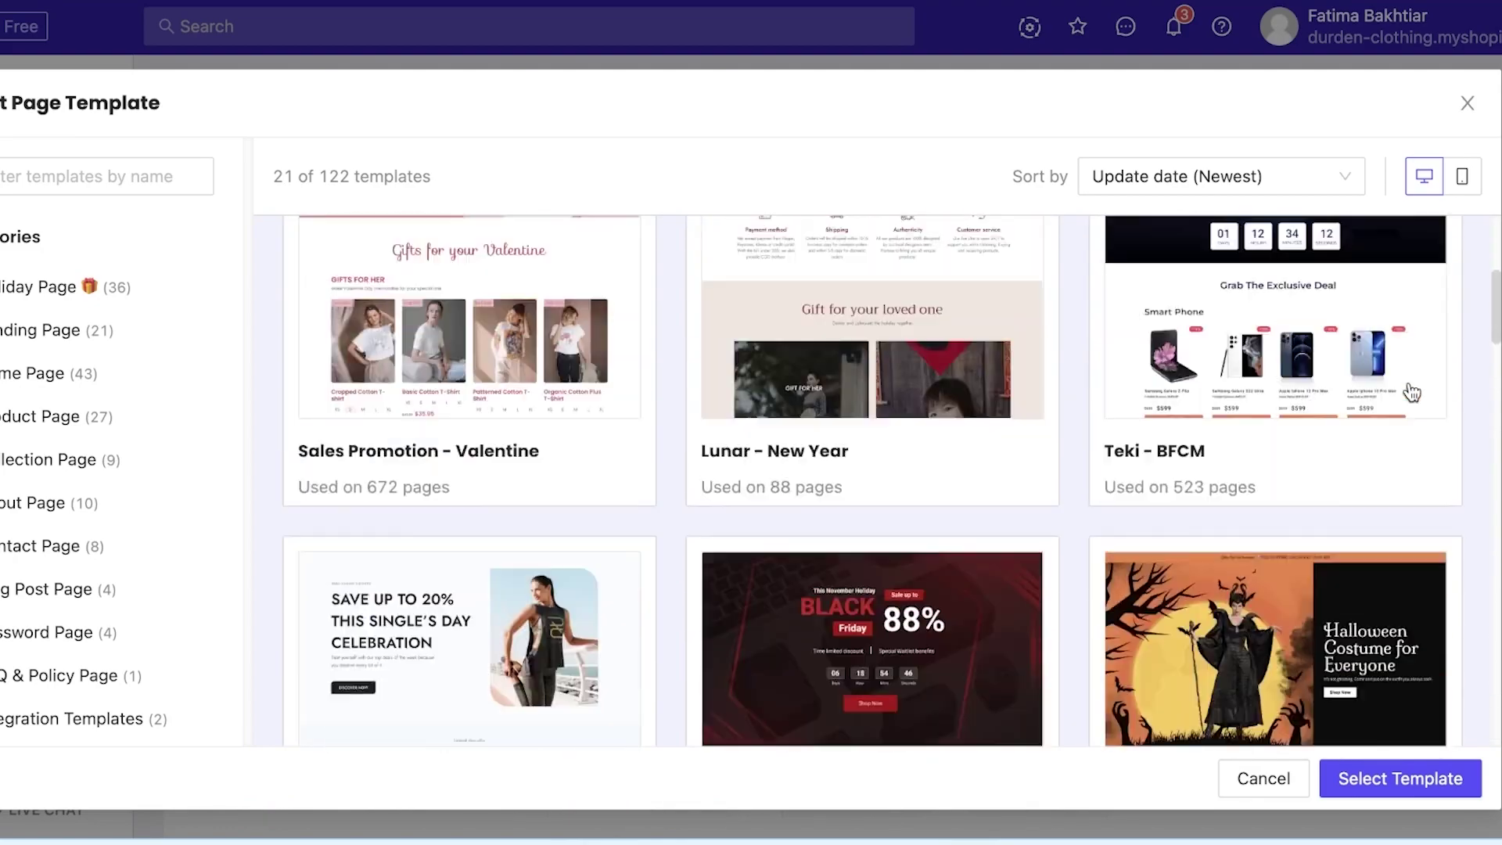
pyautogui.scroll(-20, 1458, 409)
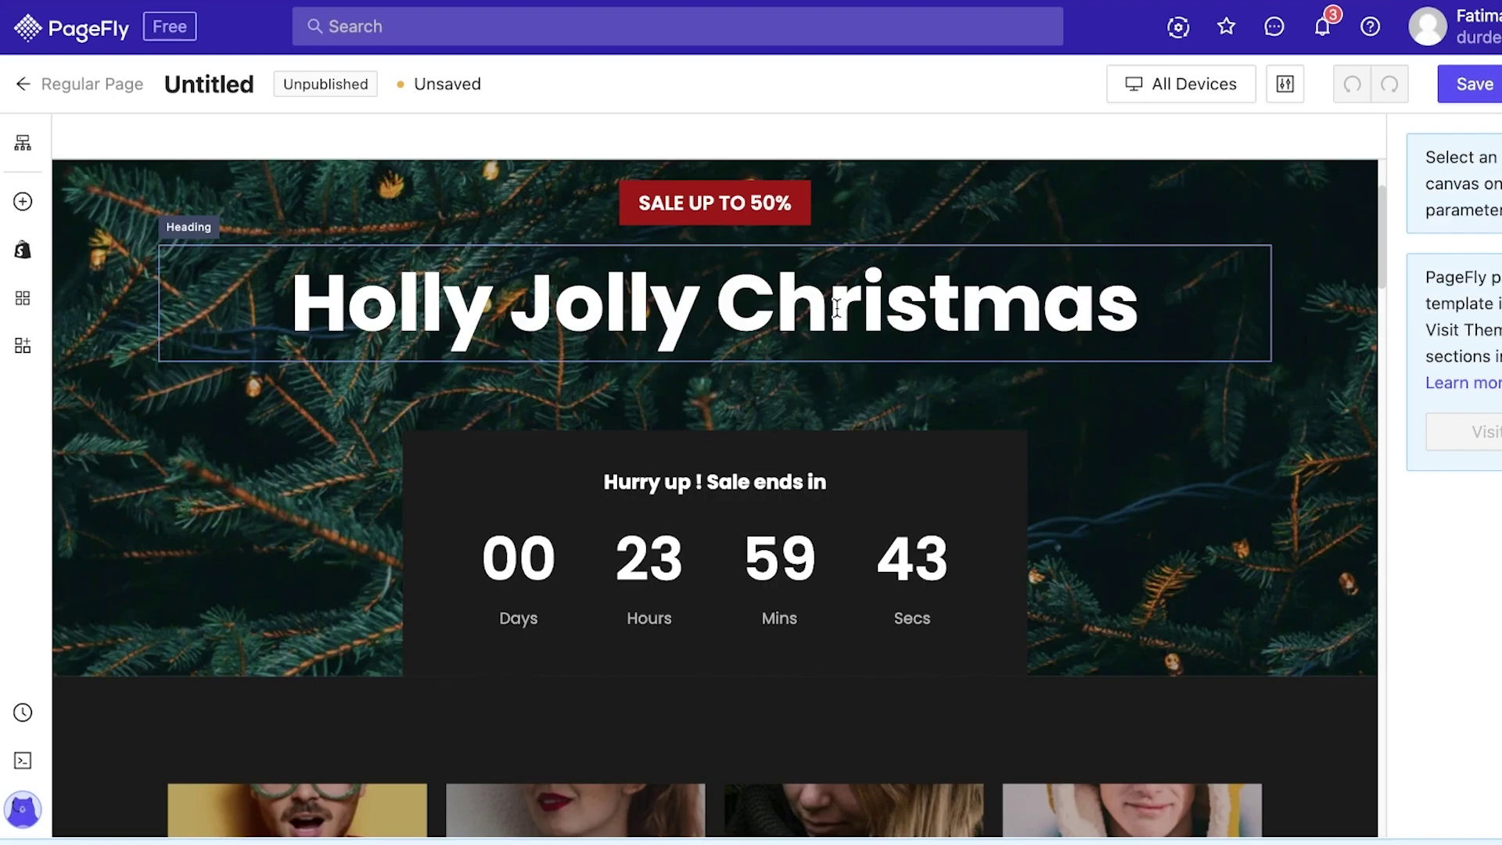
# Replace the hero section's main heading text with "Christmas for Everyone".
pyautogui.click(836, 308)
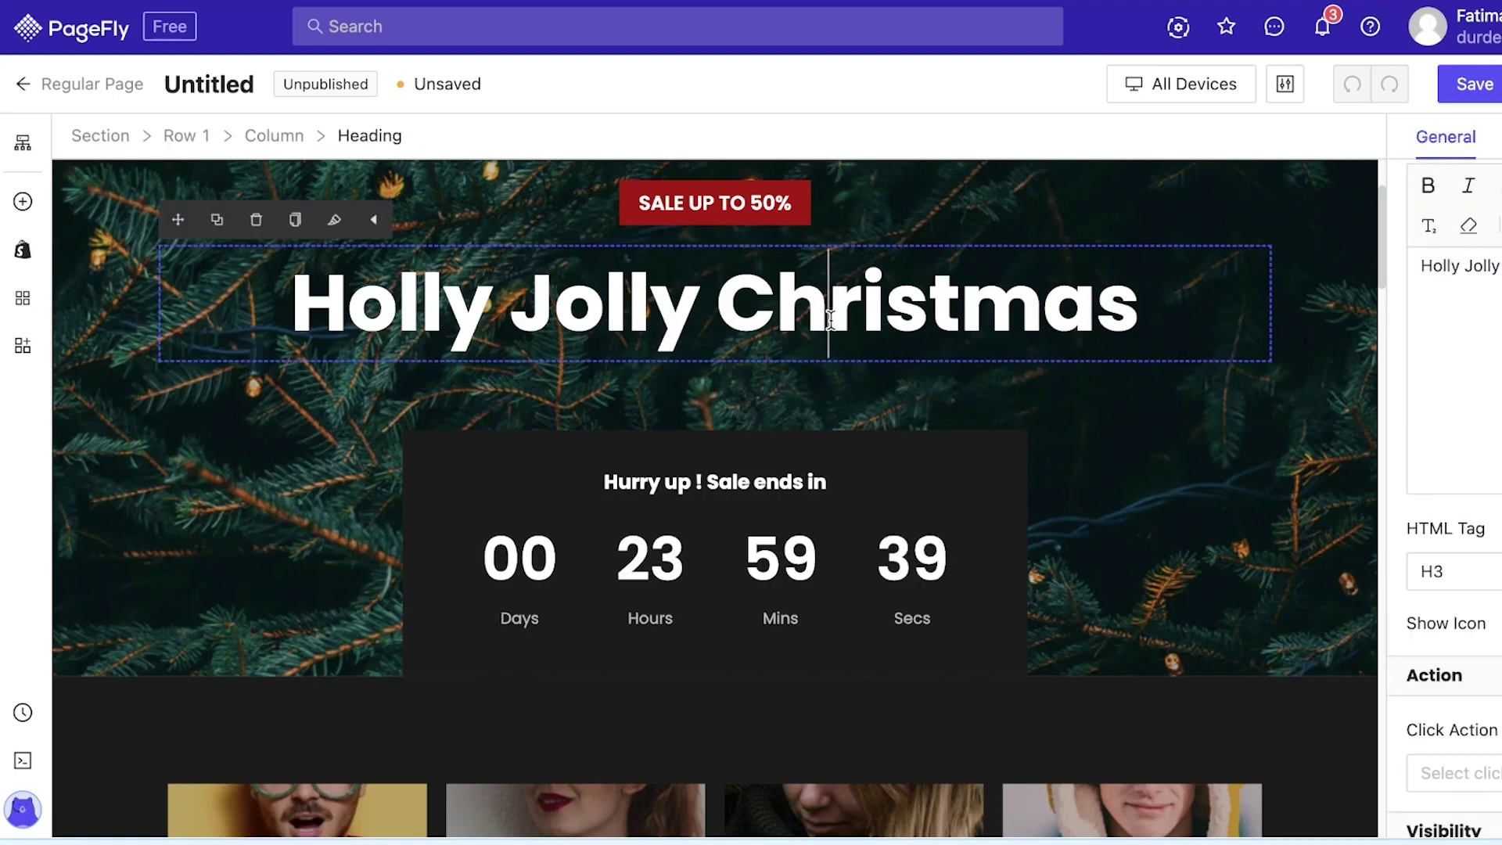
pyautogui.scroll(-6, 812, 329)
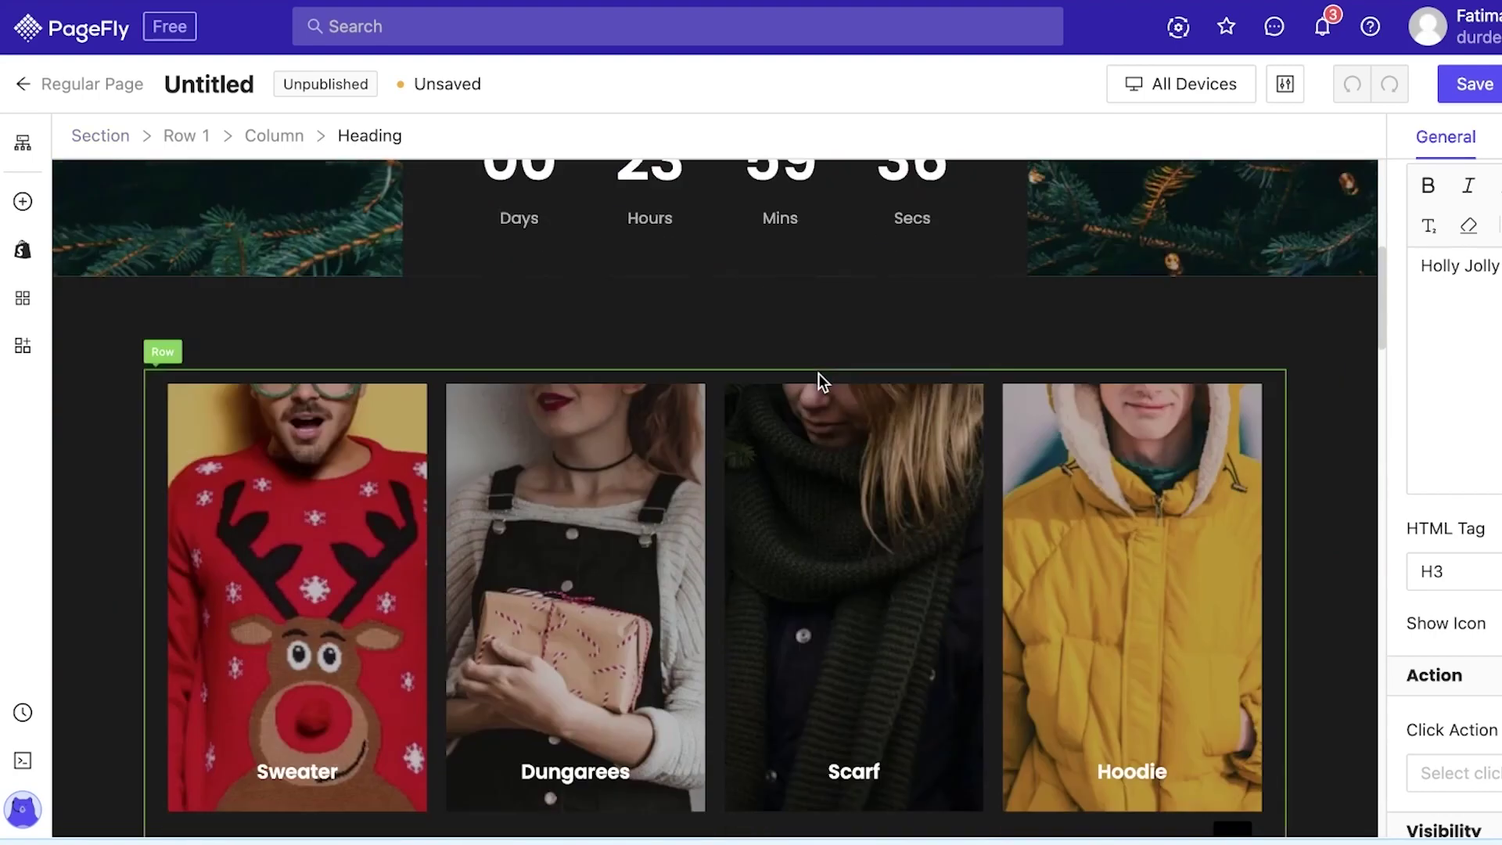
pyautogui.scroll(8, 1234, 419)
pyautogui.doubleClick(806, 451)
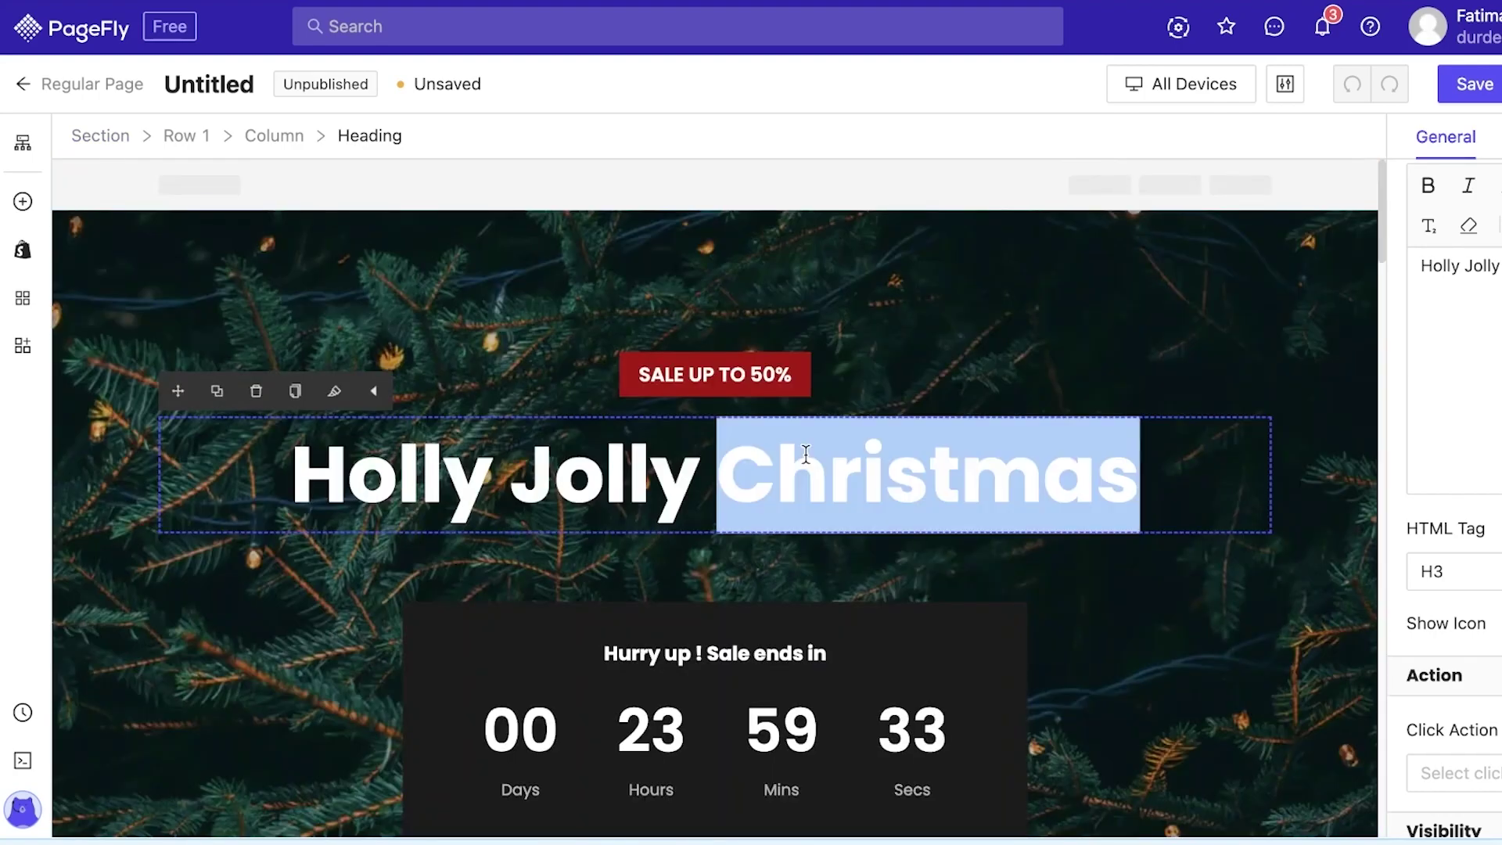
pyautogui.click(806, 451)
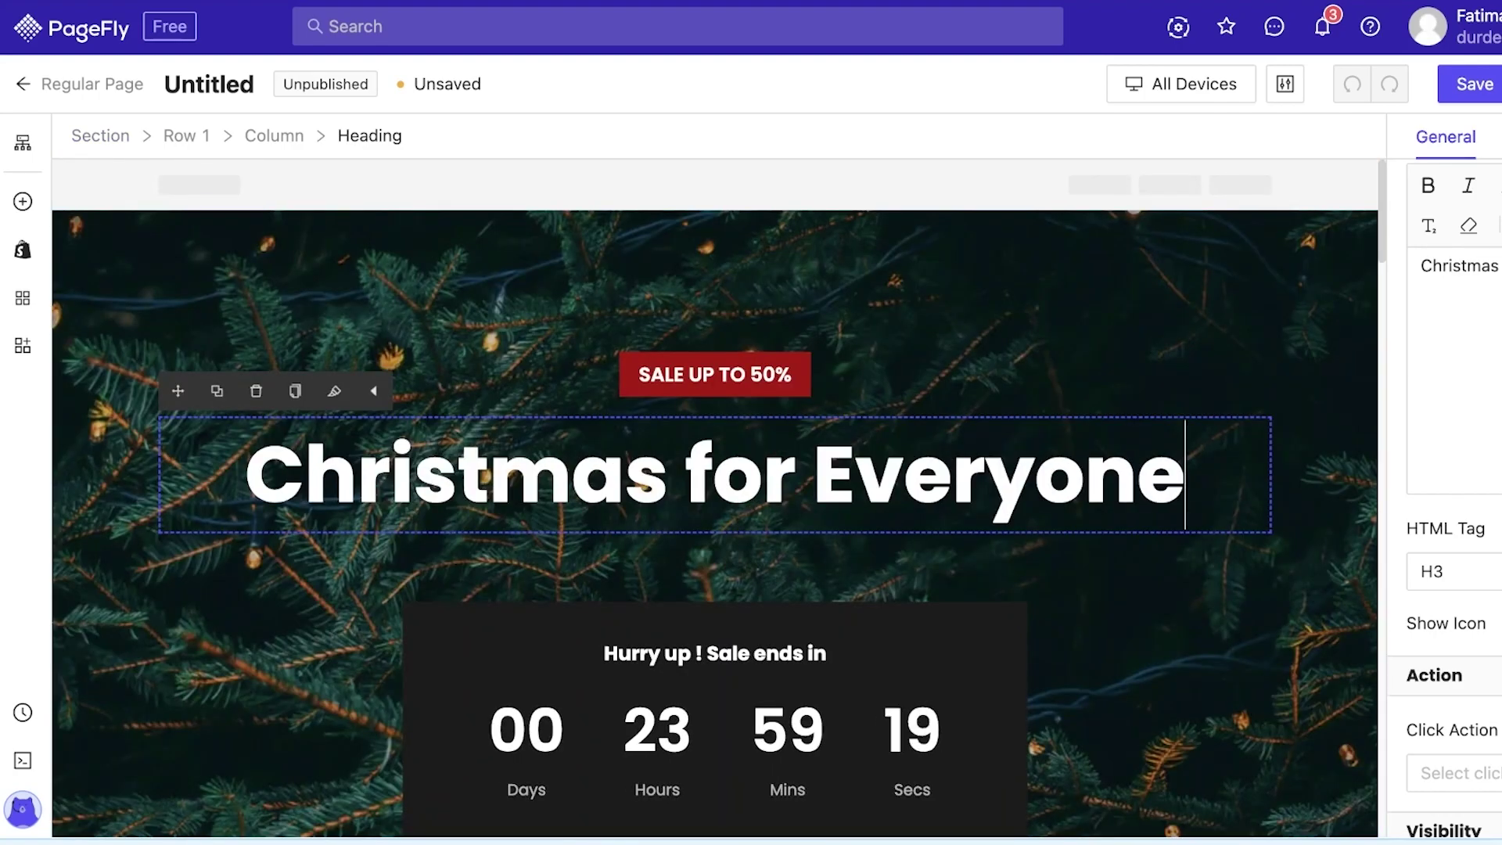
# Try Color 1 on the hero section's countdown numbers, and set their content color to Color 8.
pyautogui.scroll(-1, 830, 467)
pyautogui.scroll(-1, 830, 466)
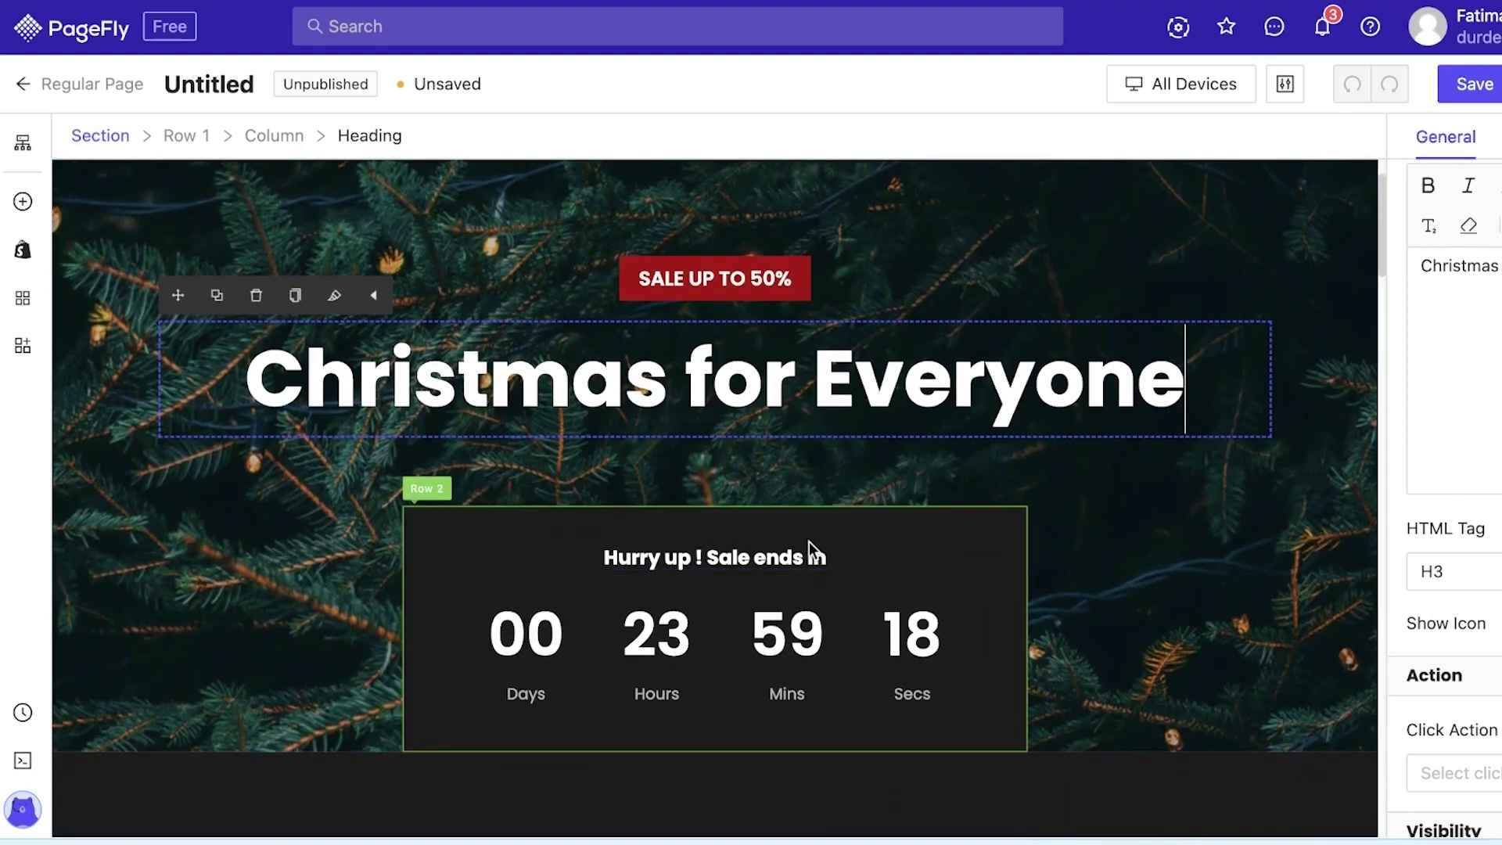
pyautogui.click(787, 634)
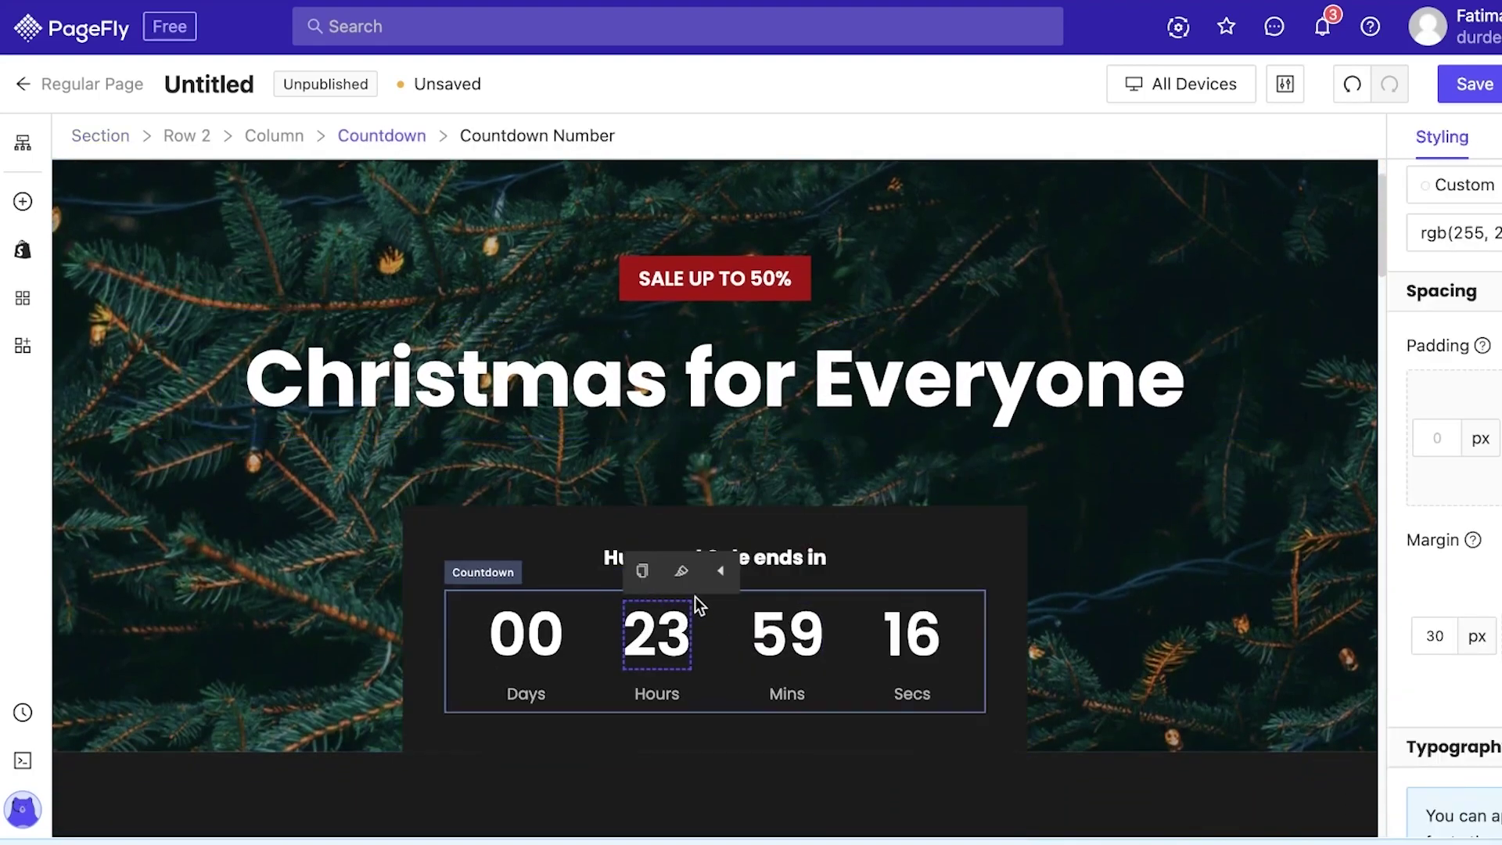
pyautogui.click(945, 526)
pyautogui.click(893, 635)
pyautogui.click(658, 633)
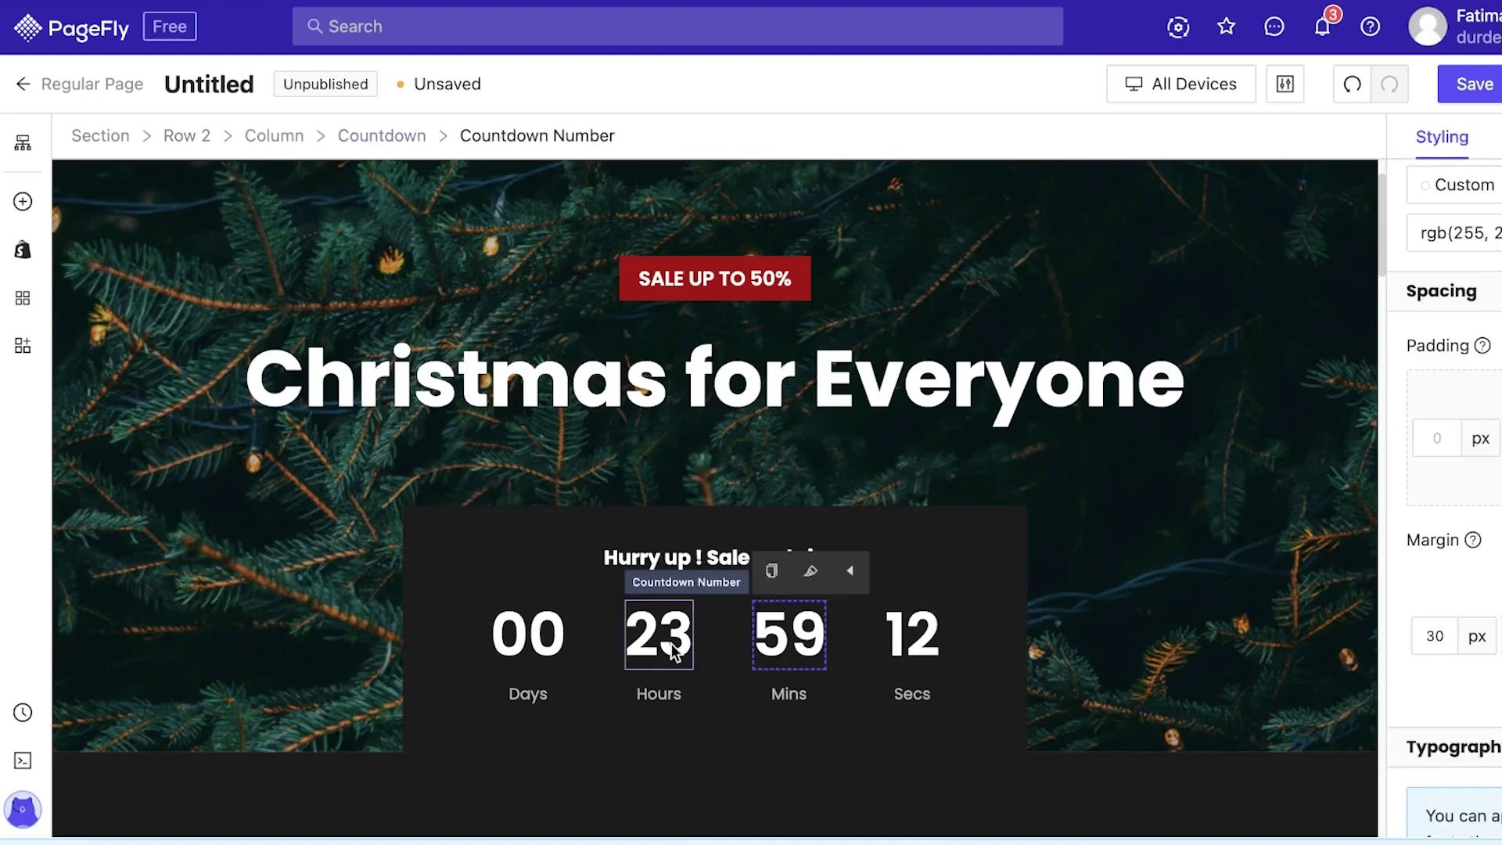
pyautogui.scroll(-1, 1041, 607)
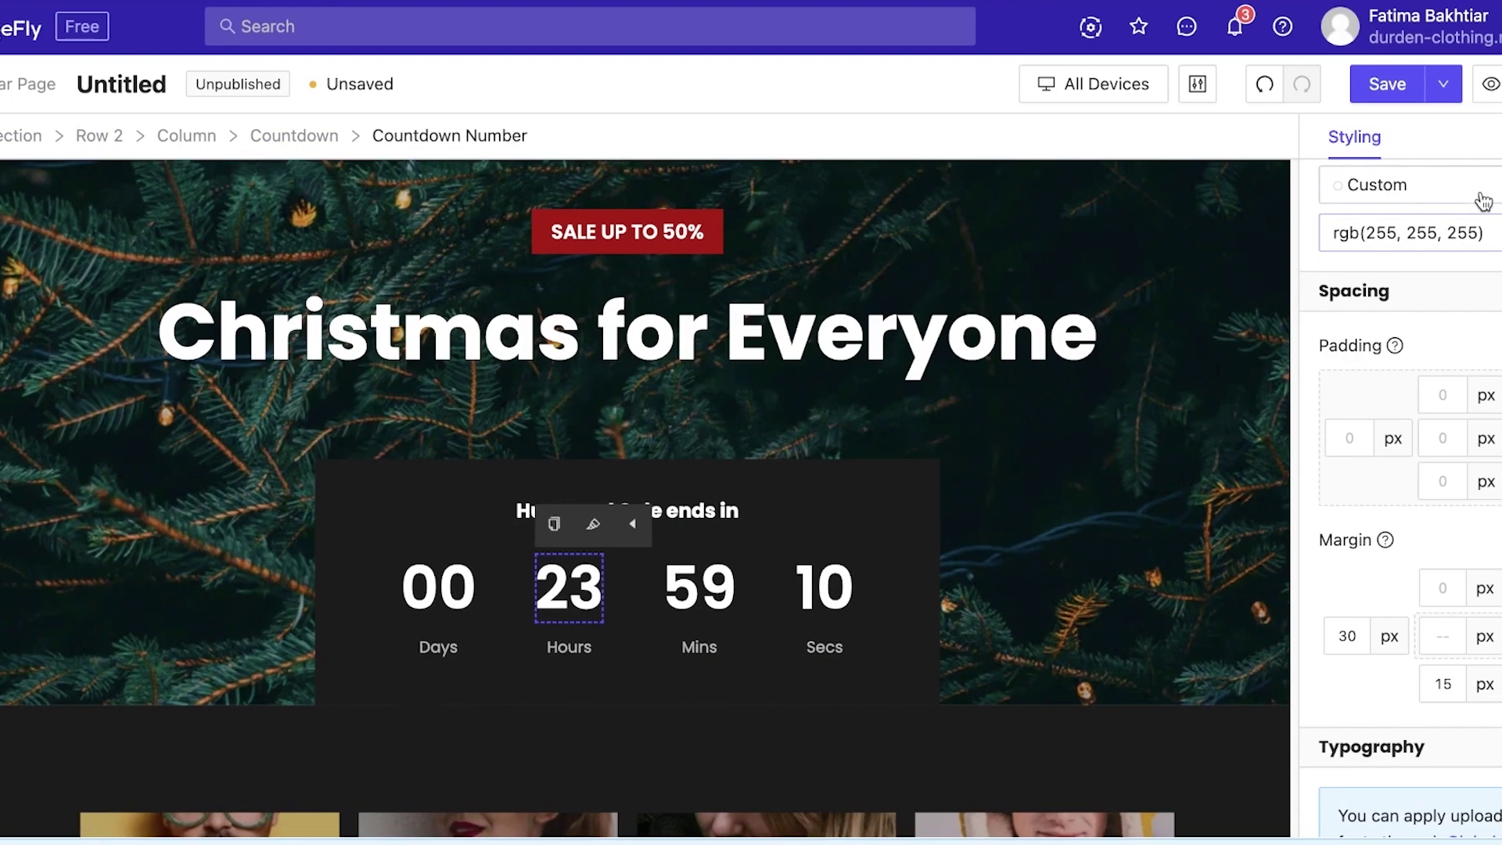
pyautogui.click(1358, 192)
pyautogui.click(1245, 228)
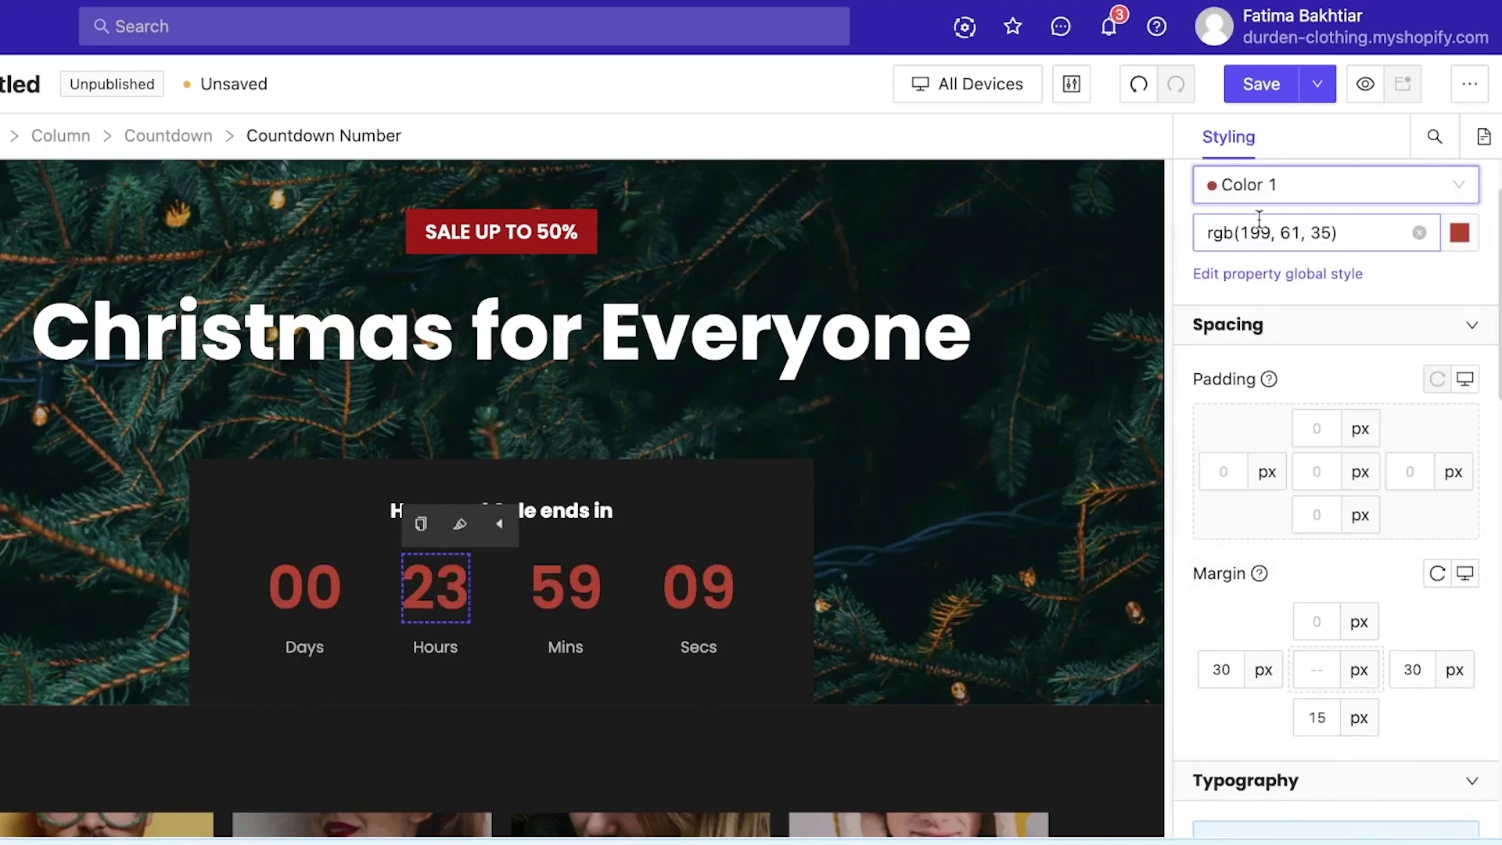
pyautogui.click(1305, 192)
pyautogui.click(1240, 502)
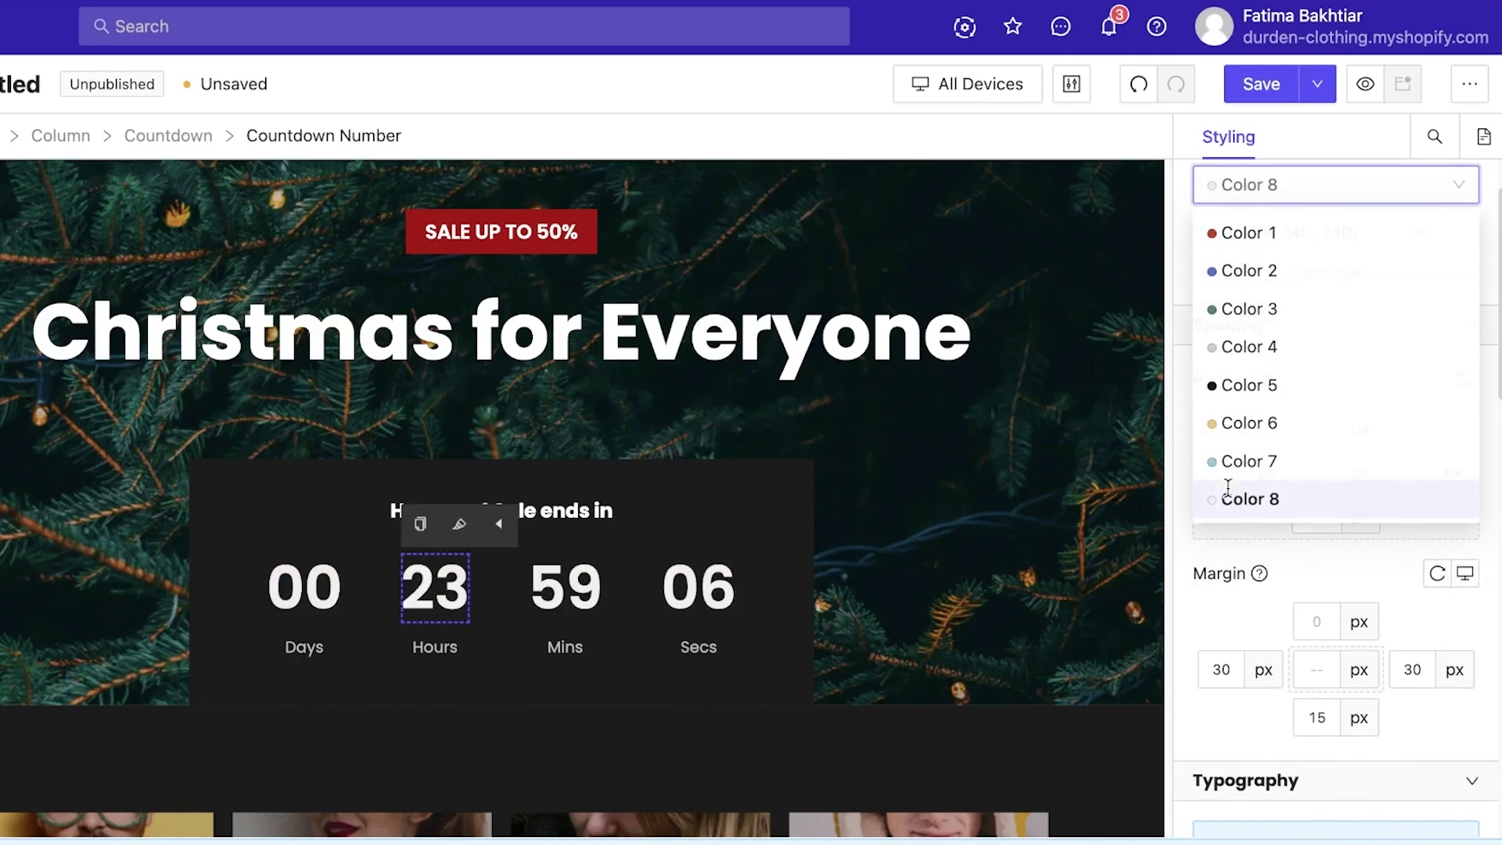
# Set the countdown numbers' font size to 58 px and review their remaining styling settings.
pyautogui.scroll(-7, 1413, 499)
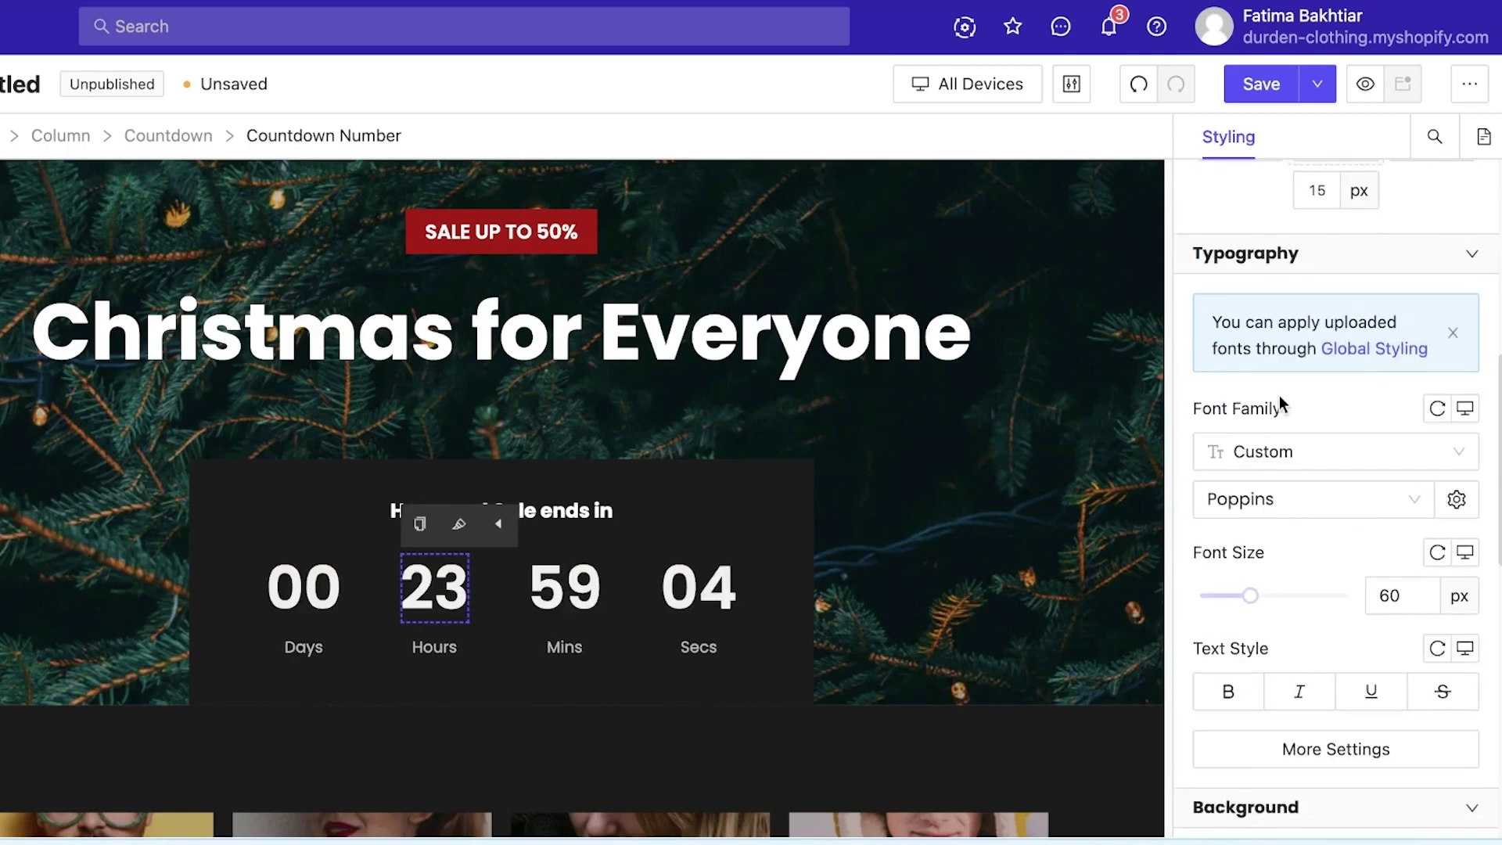
pyautogui.moveTo(1251, 594); pyautogui.dragTo(1248, 596)
pyautogui.scroll(-5, 1330, 579)
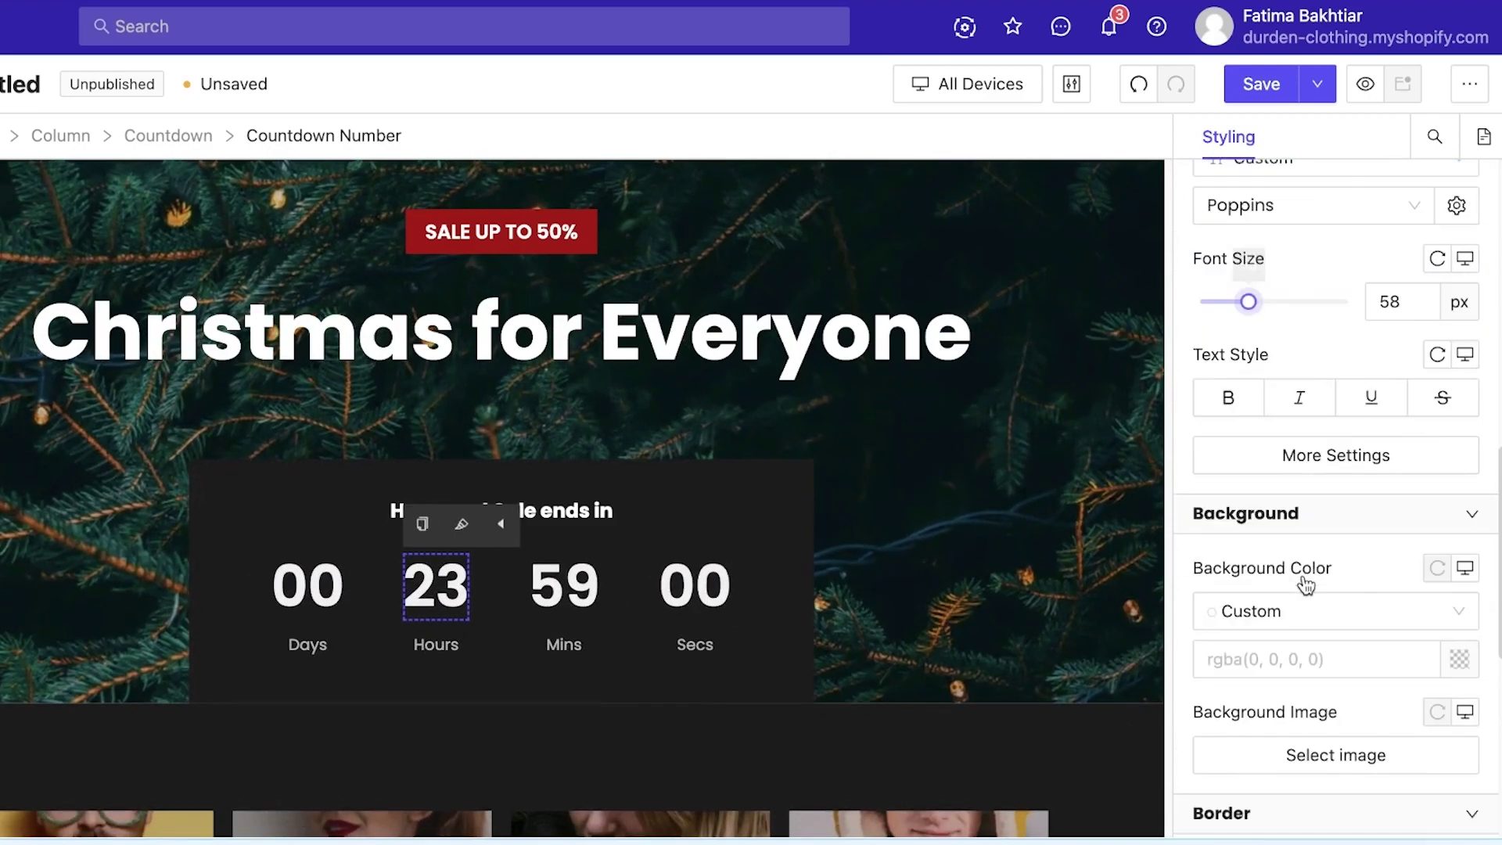
pyautogui.scroll(-7, 1368, 517)
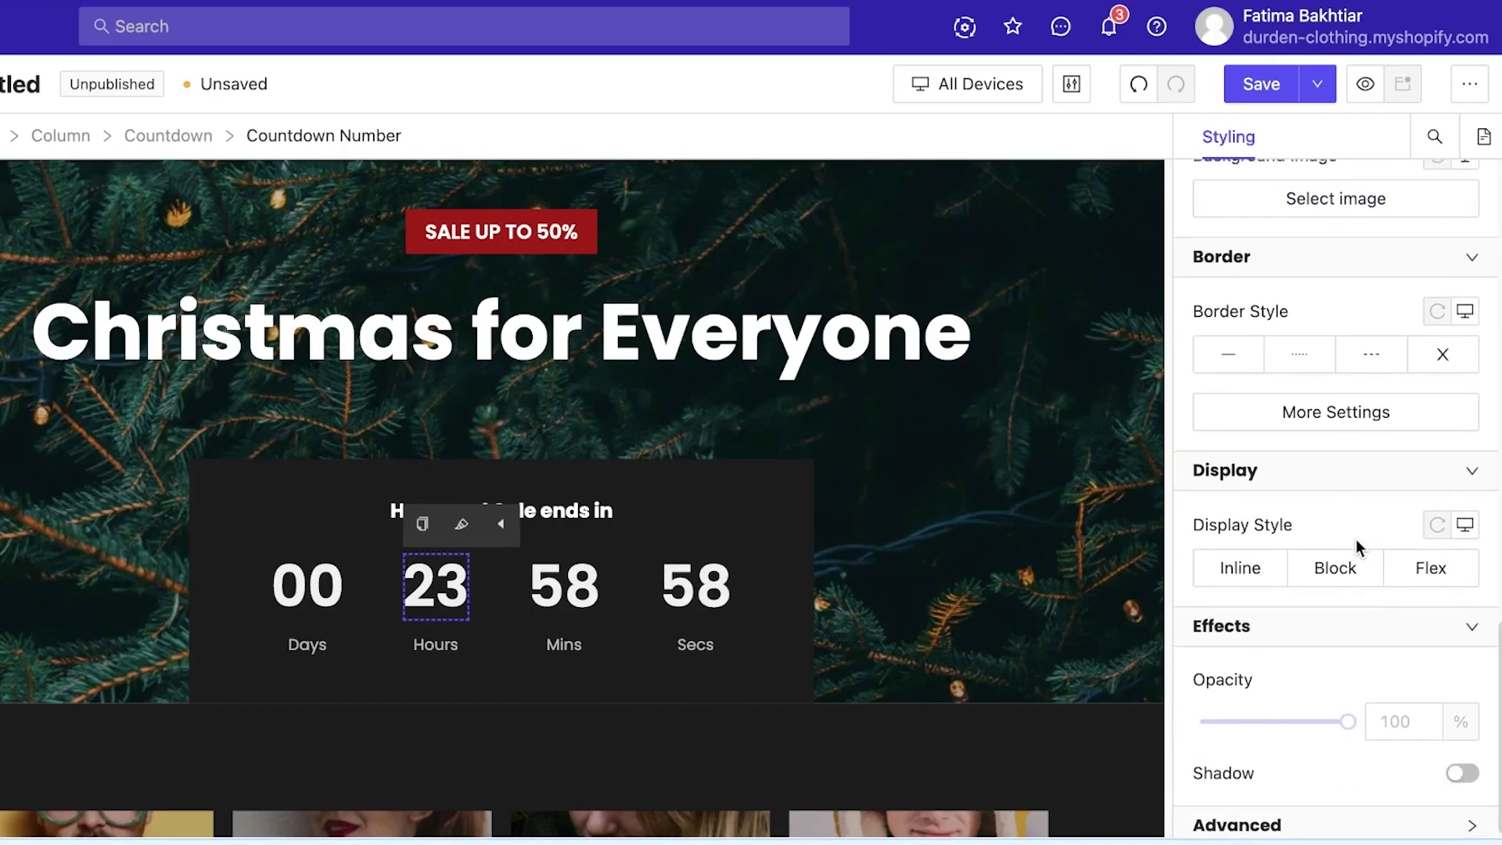
pyautogui.scroll(15, 1337, 508)
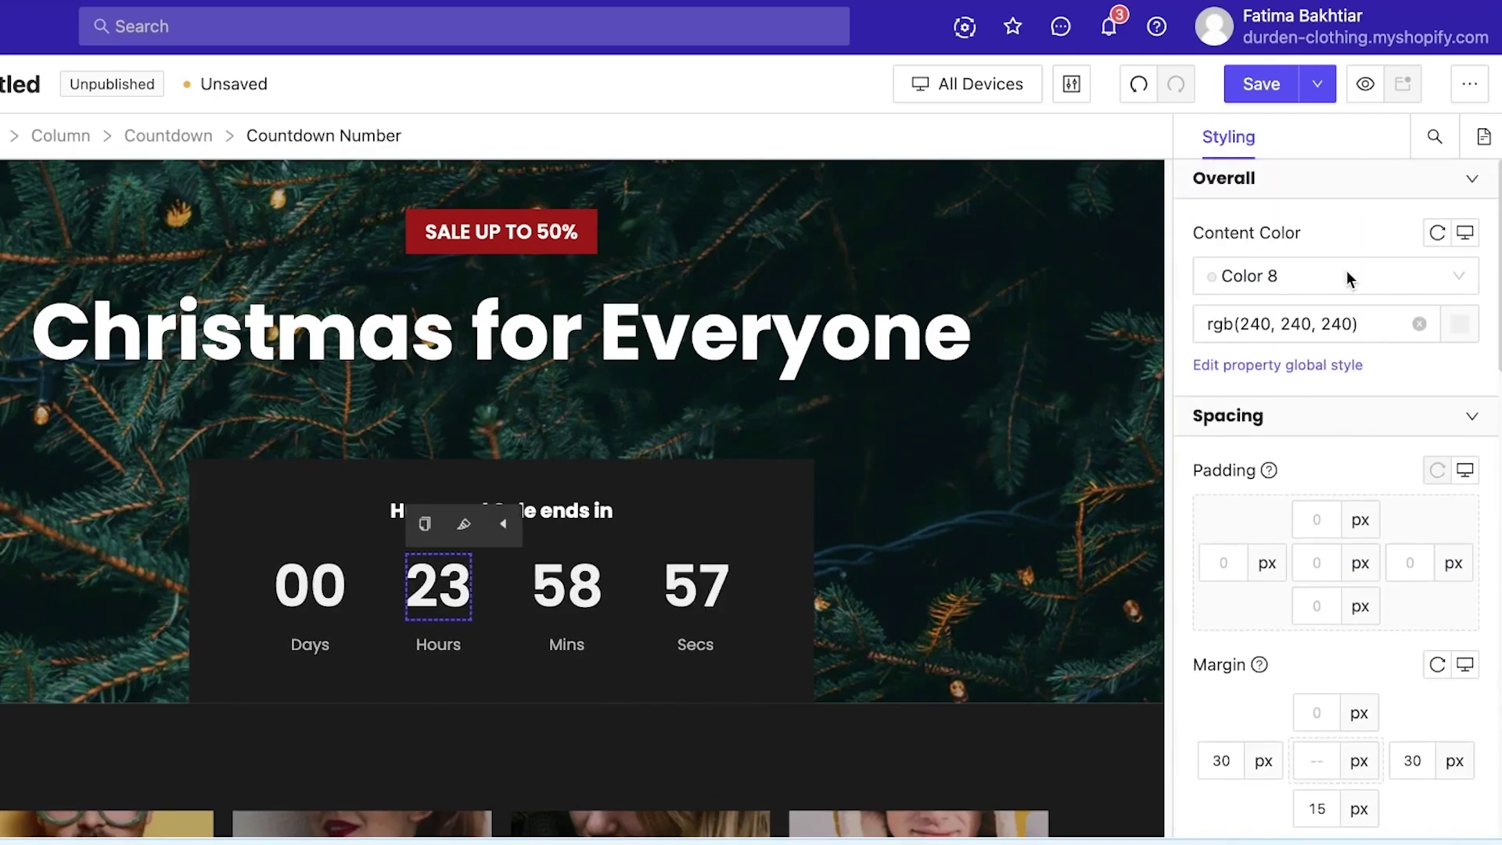
pyautogui.click(501, 523)
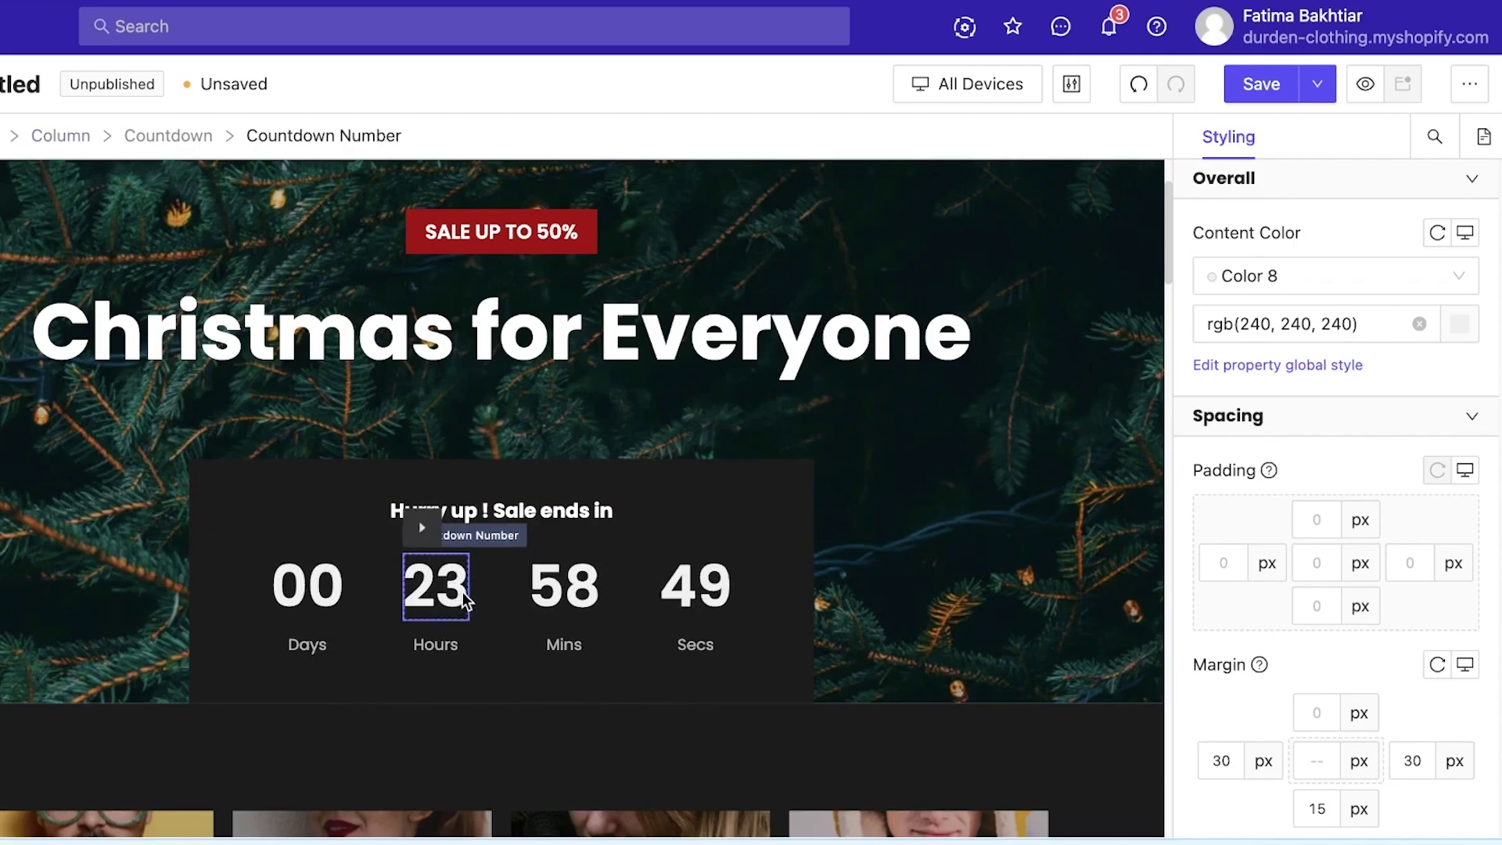
# Inspect the countdown column and the clothing slideshow's slides, and try moving the slideshow section on the page.
pyautogui.click(955, 482)
pyautogui.scroll(-3, 955, 482)
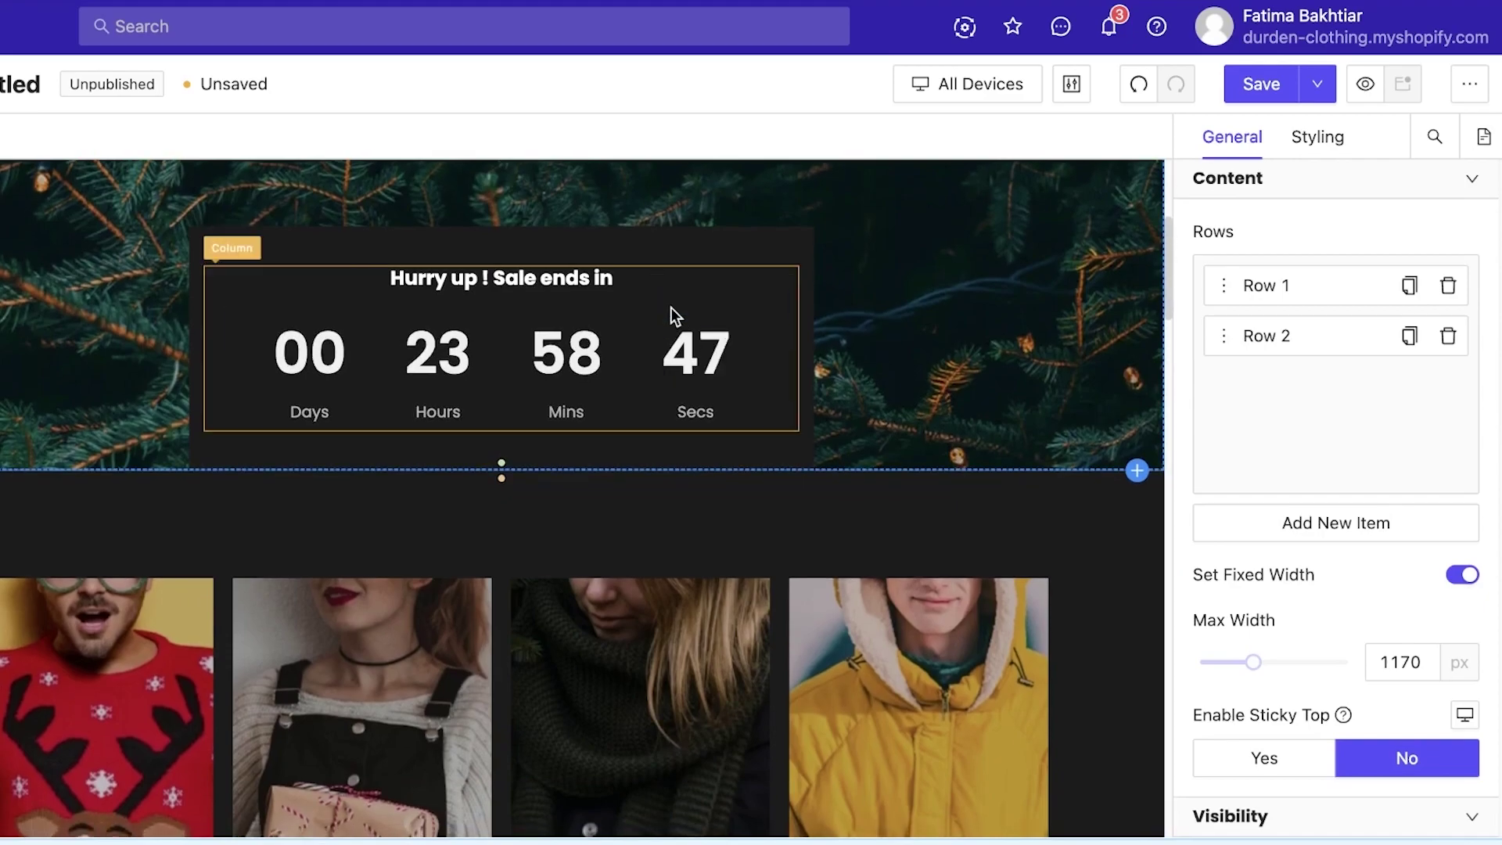
pyautogui.click(672, 309)
pyautogui.scroll(-3, 679, 402)
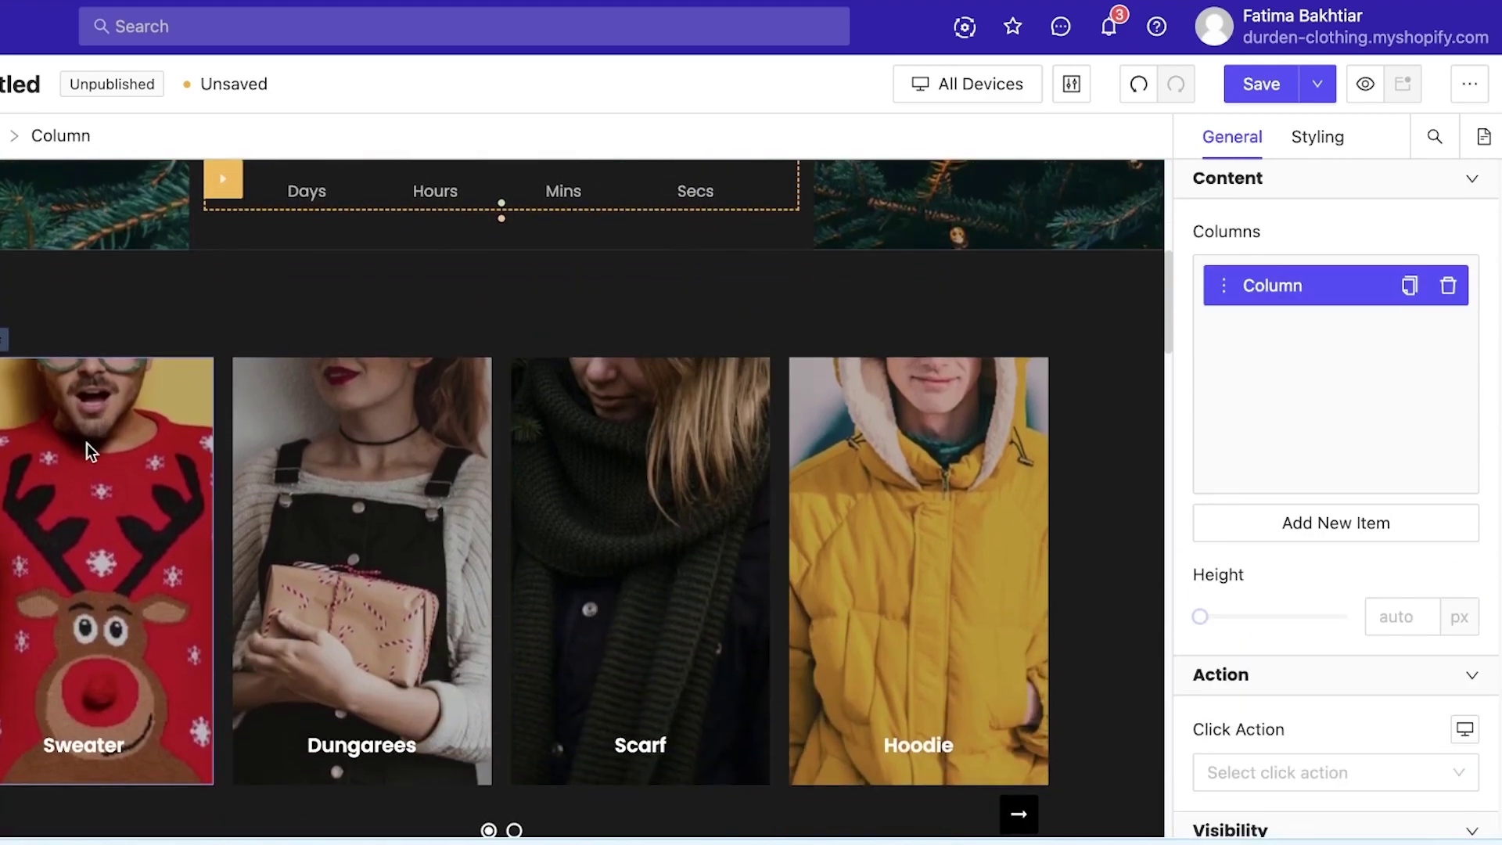
pyautogui.scroll(-3, 1080, 424)
pyautogui.click(1092, 430)
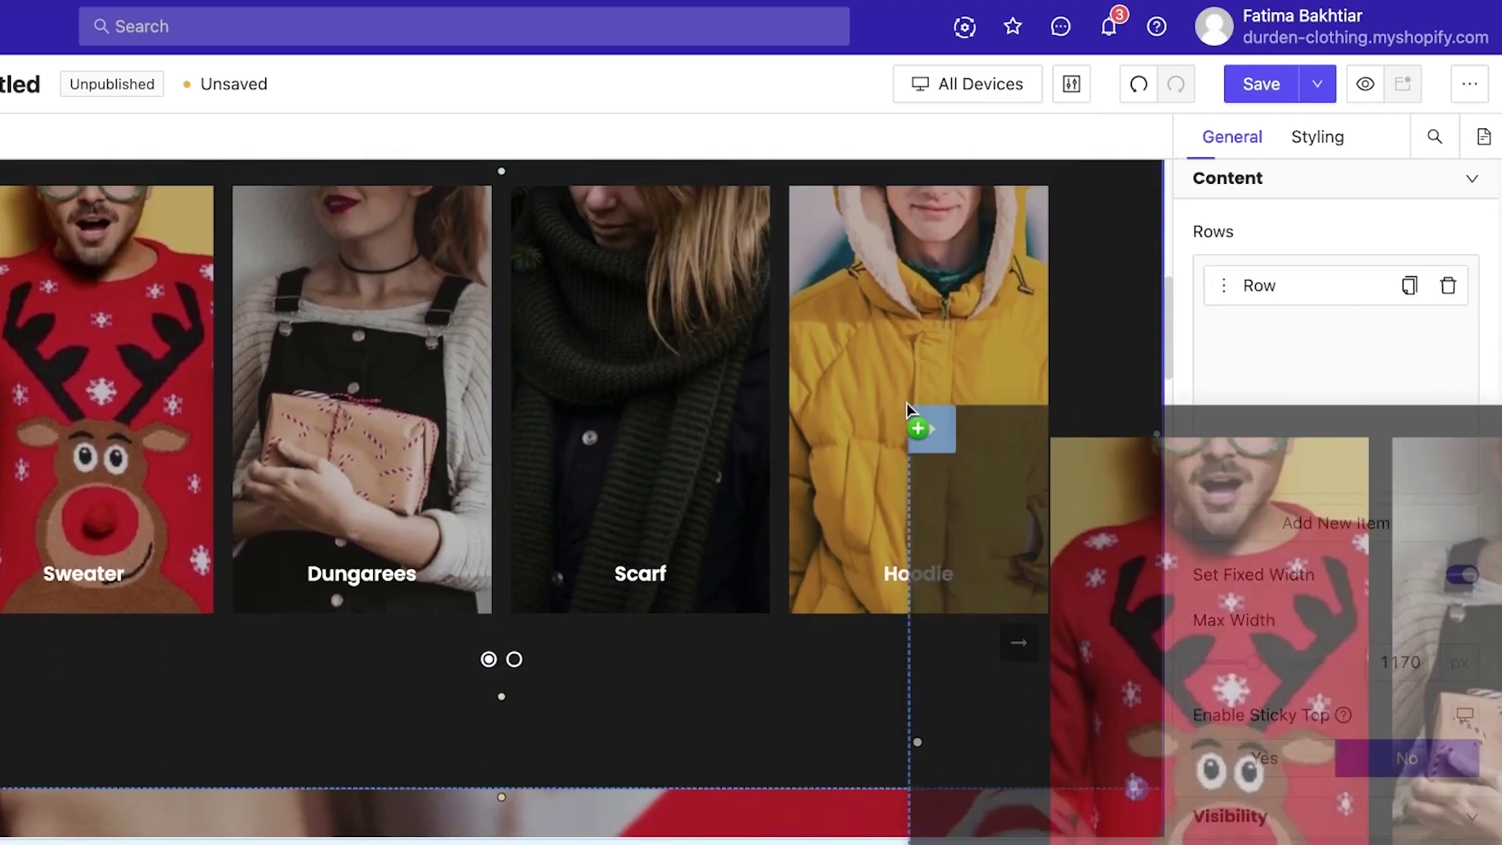
pyautogui.click(798, 349)
pyautogui.scroll(2, 1064, 336)
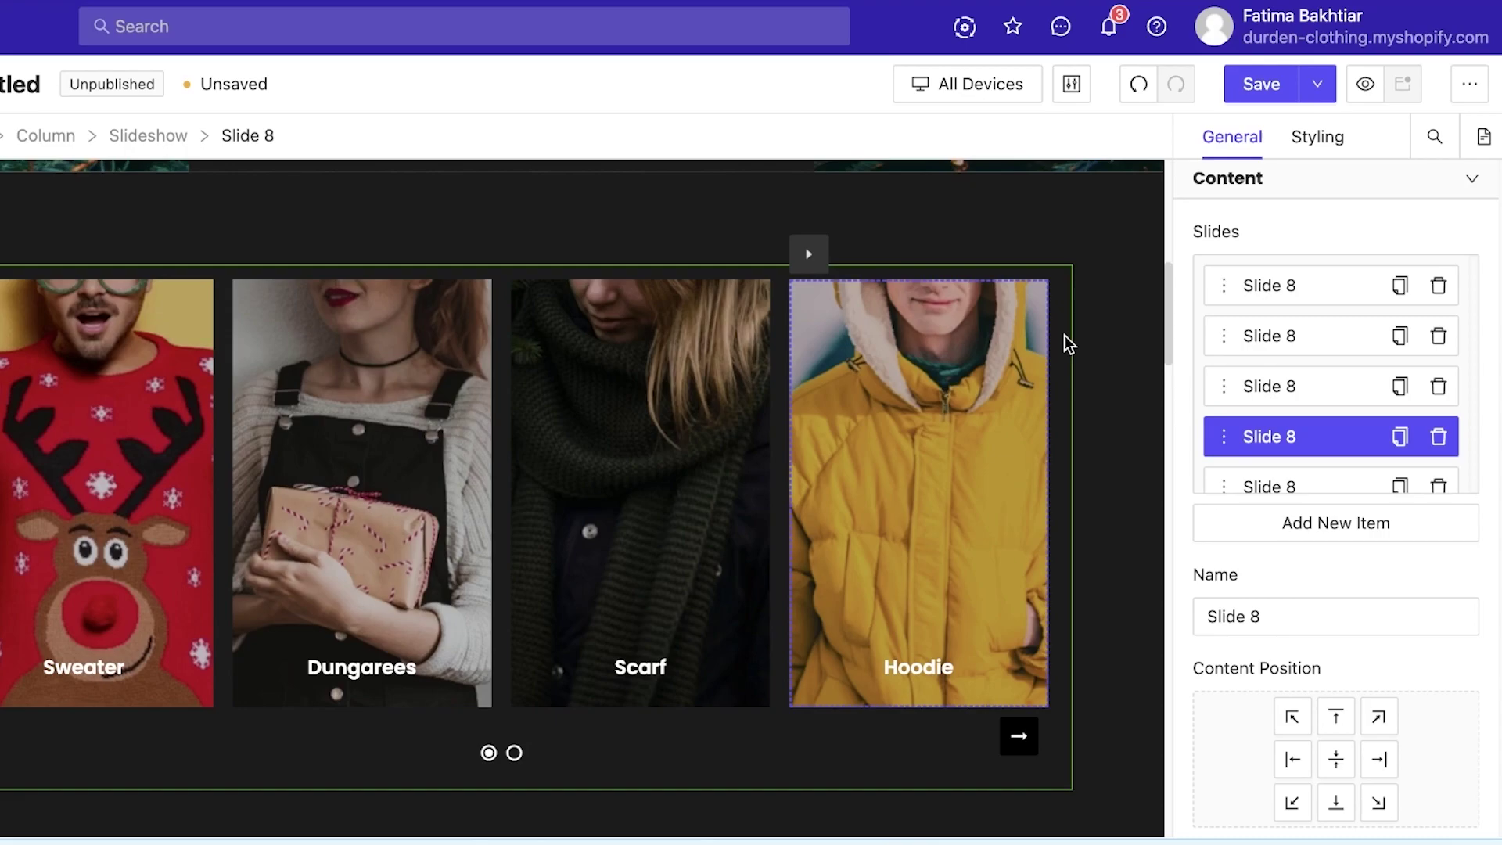
pyautogui.scroll(1, 1133, 375)
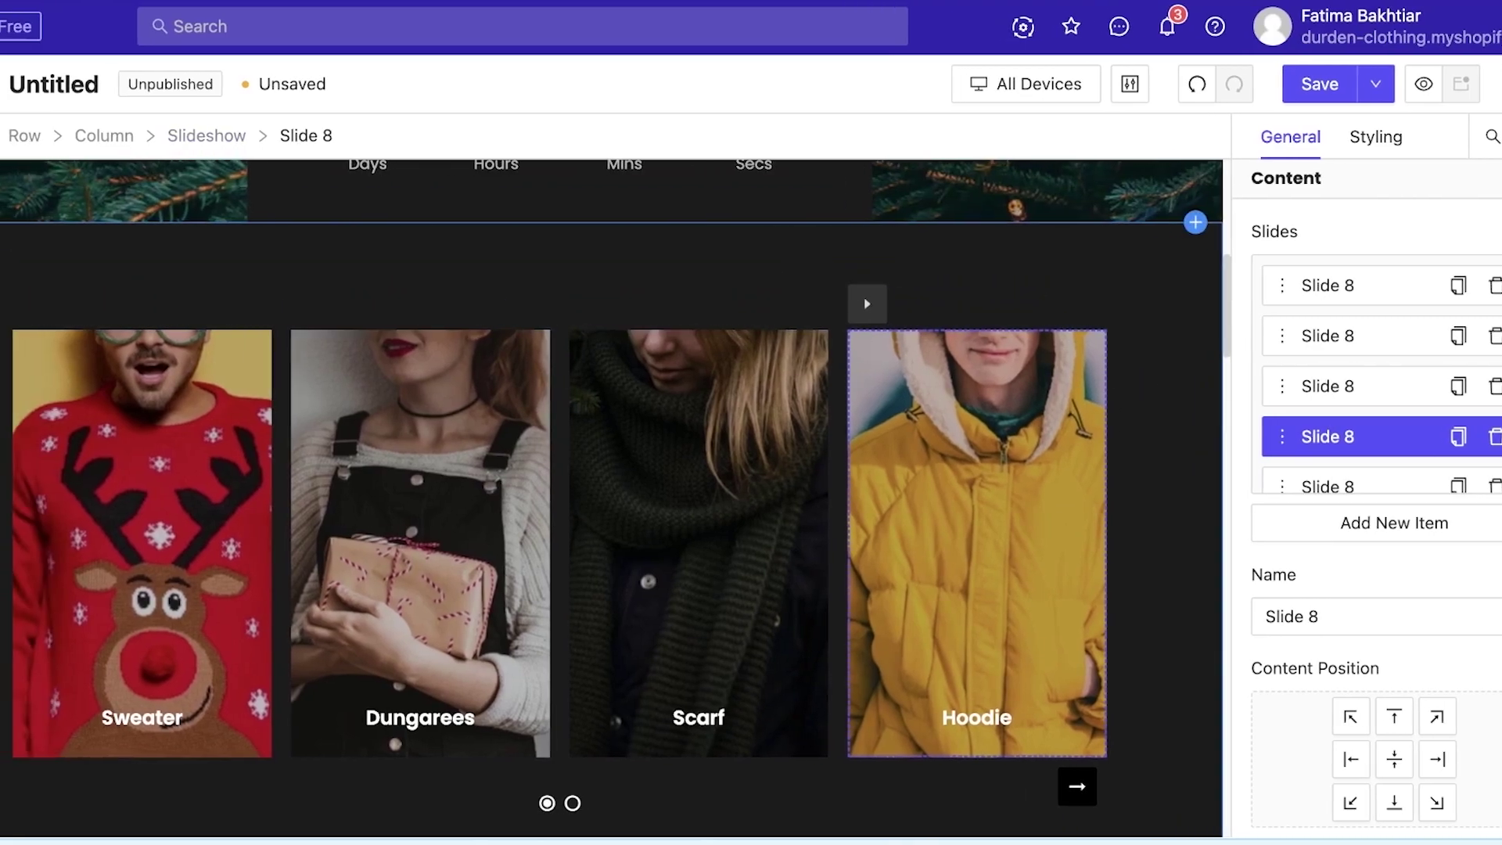
# Delete the section with the Sweater, Dungarees, Scarf and Hoodie slideshow below the countdown.
pyautogui.click(115, 349)
pyautogui.scroll(-2, 246, 366)
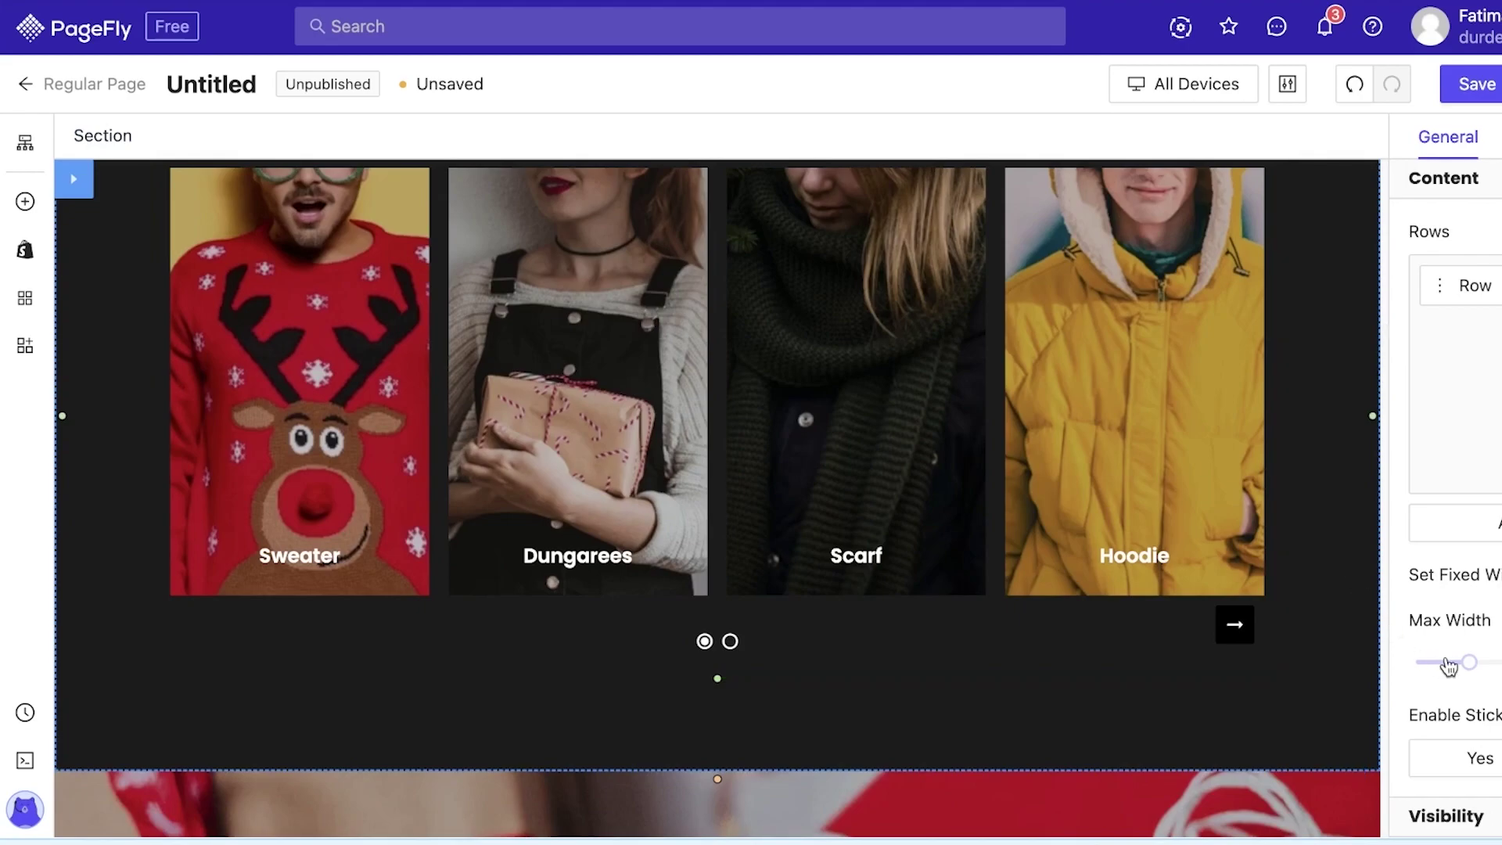
pyautogui.scroll(1, 222, 575)
pyautogui.click(74, 180)
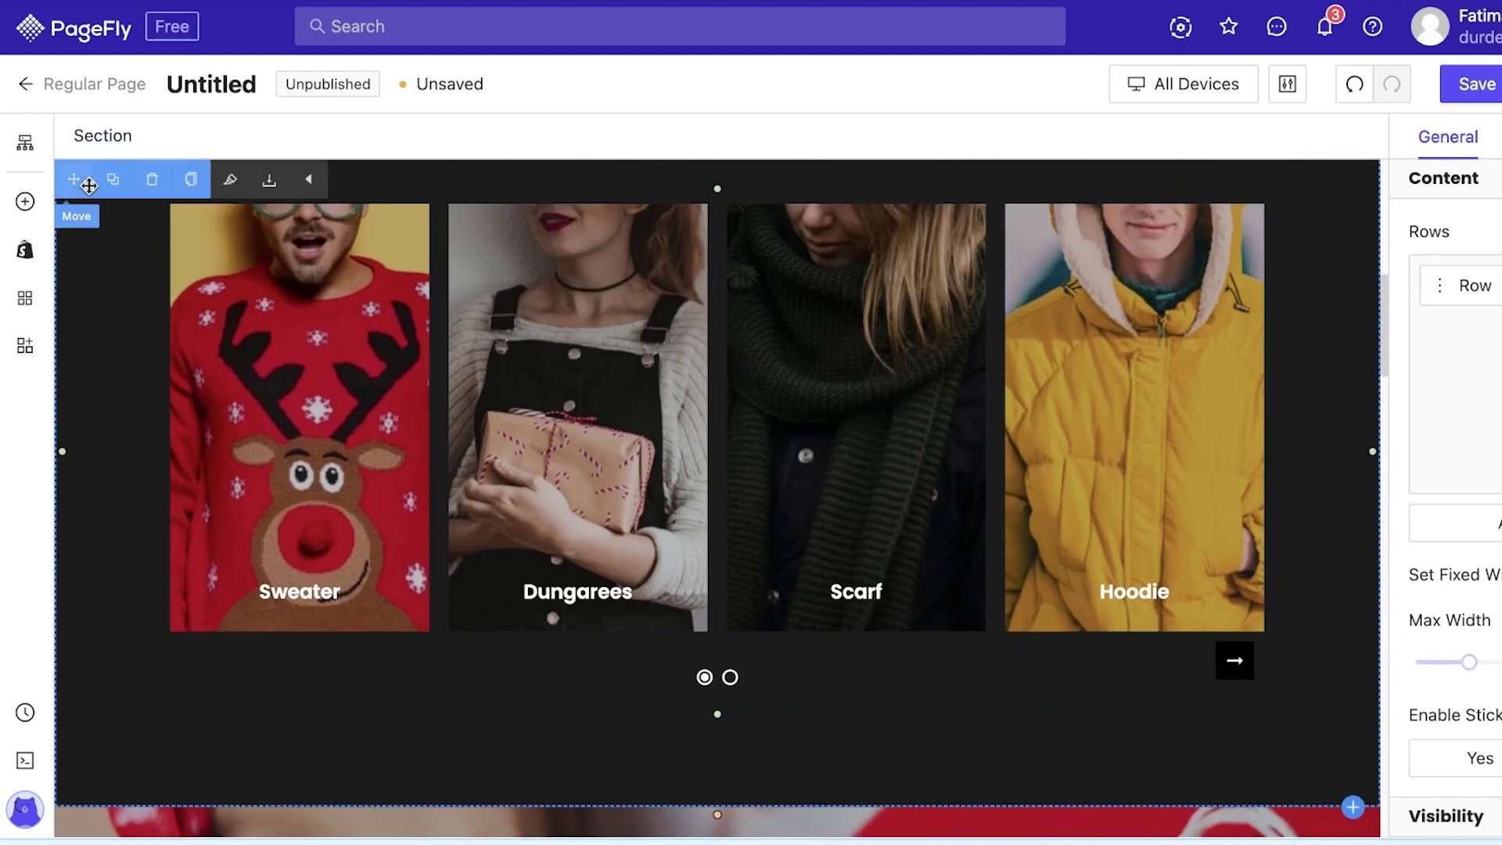
pyautogui.click(152, 180)
pyautogui.scroll(-5, 526, 393)
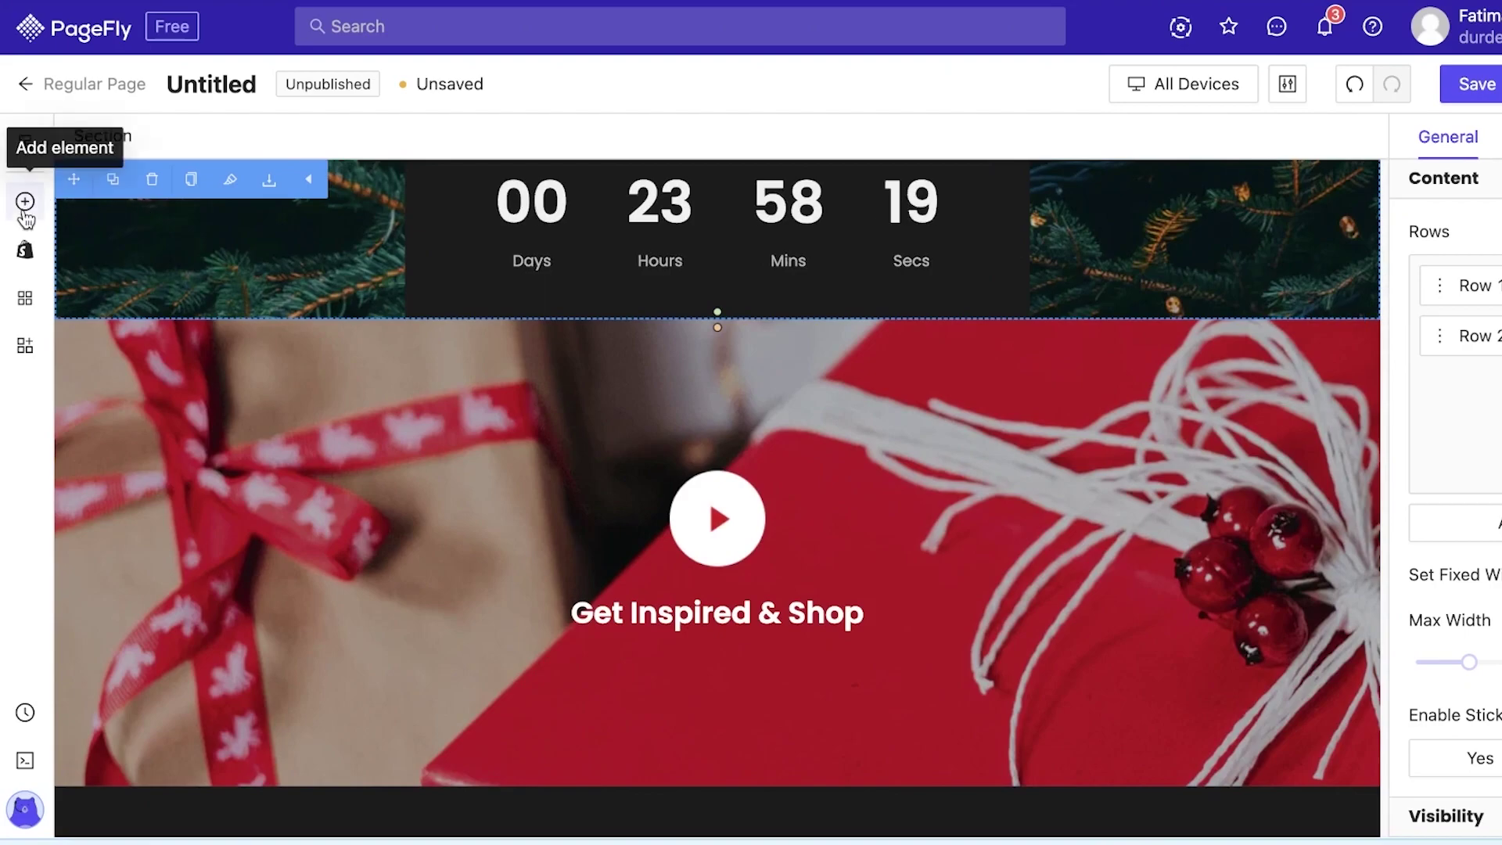
# Insert a single-column 1/1 layout between the hero section and the "Get Inspired & Shop" section, and select its column.
pyautogui.click(25, 204)
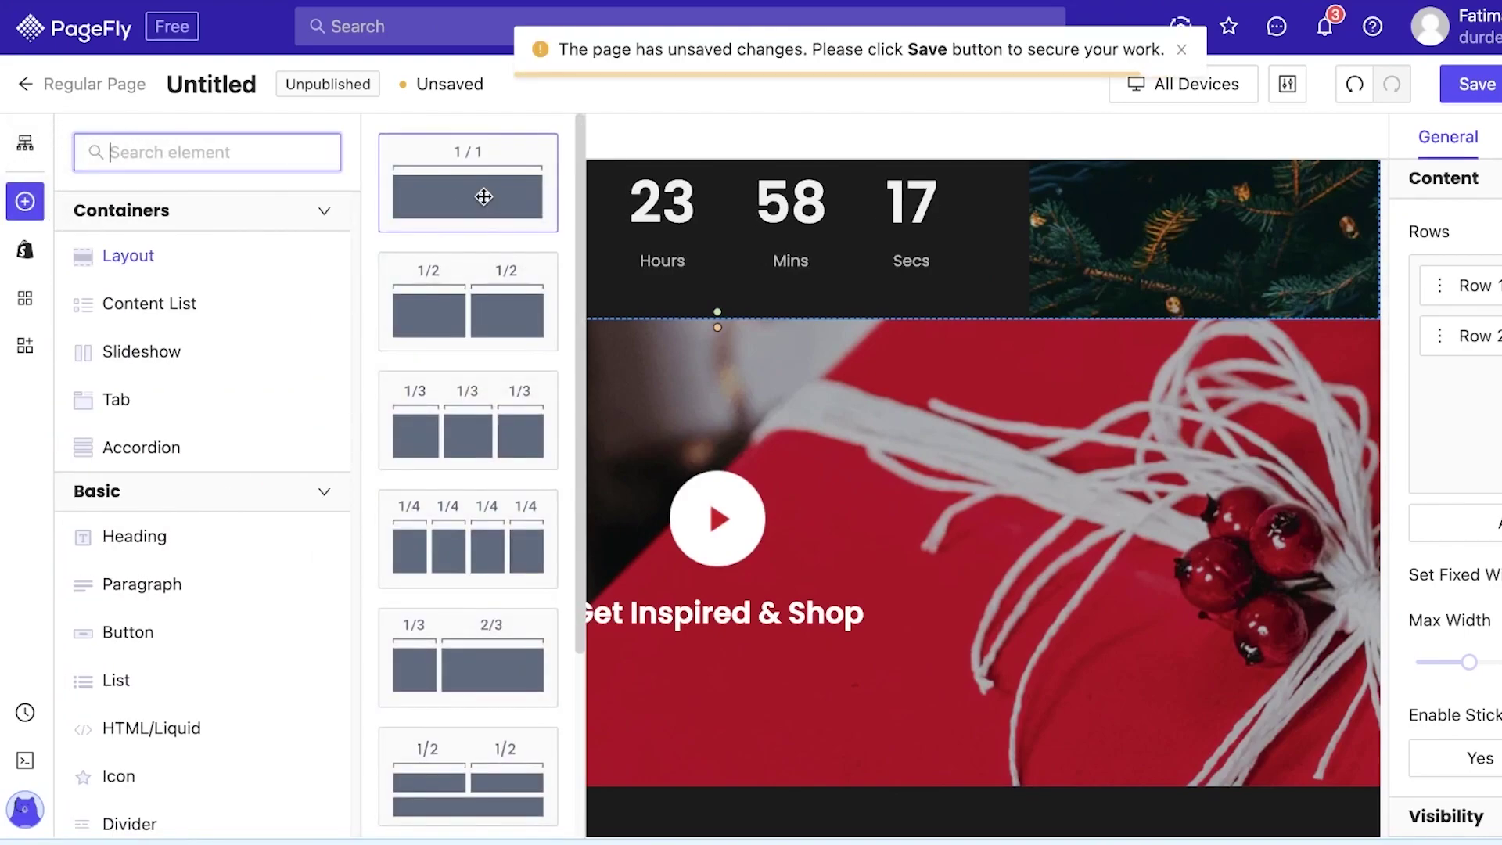
pyautogui.moveTo(483, 195); pyautogui.dragTo(750, 317)
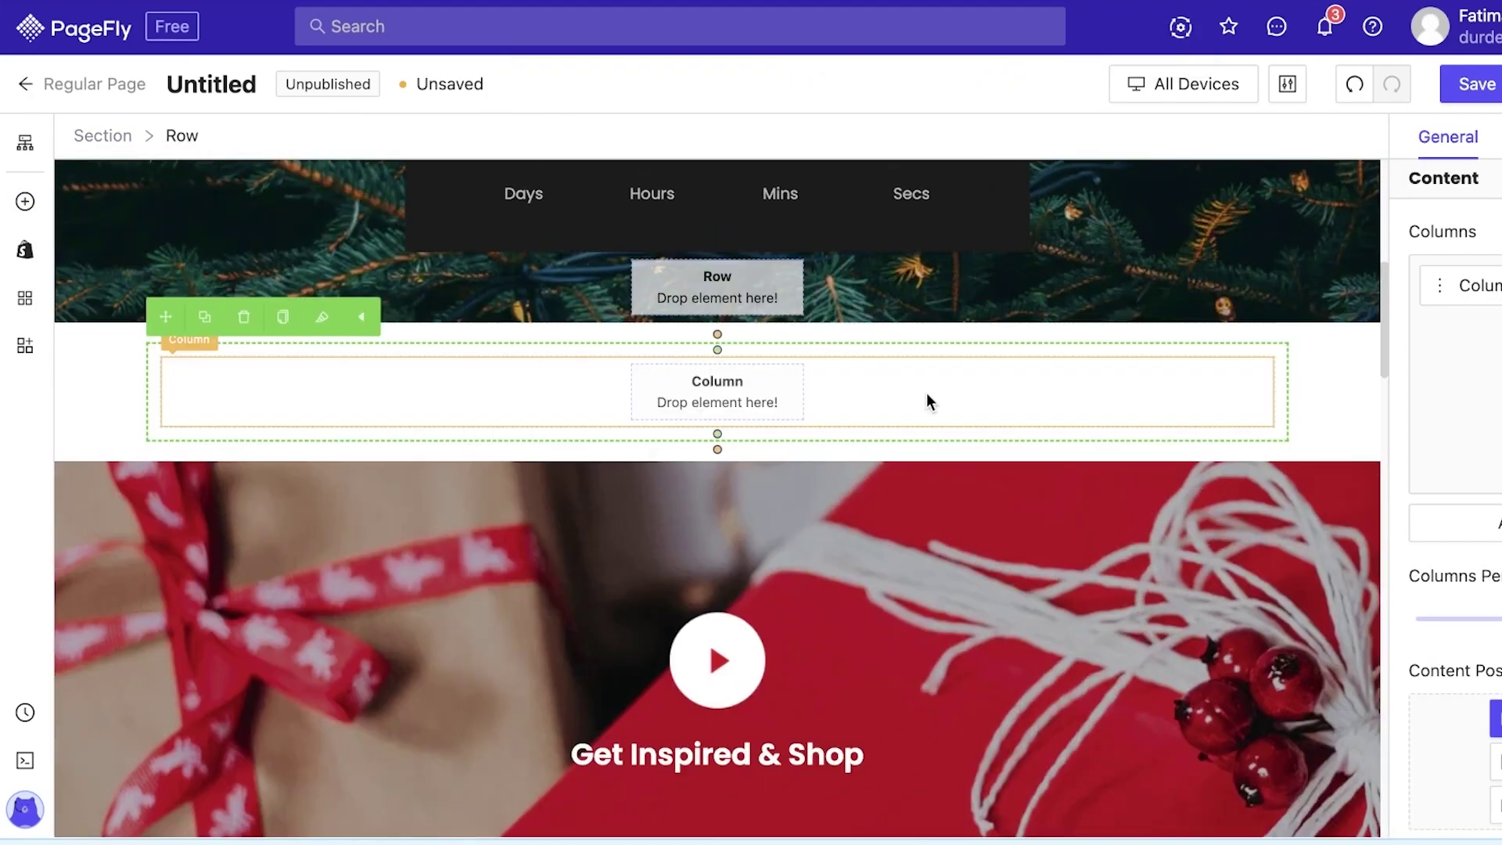
pyautogui.click(554, 376)
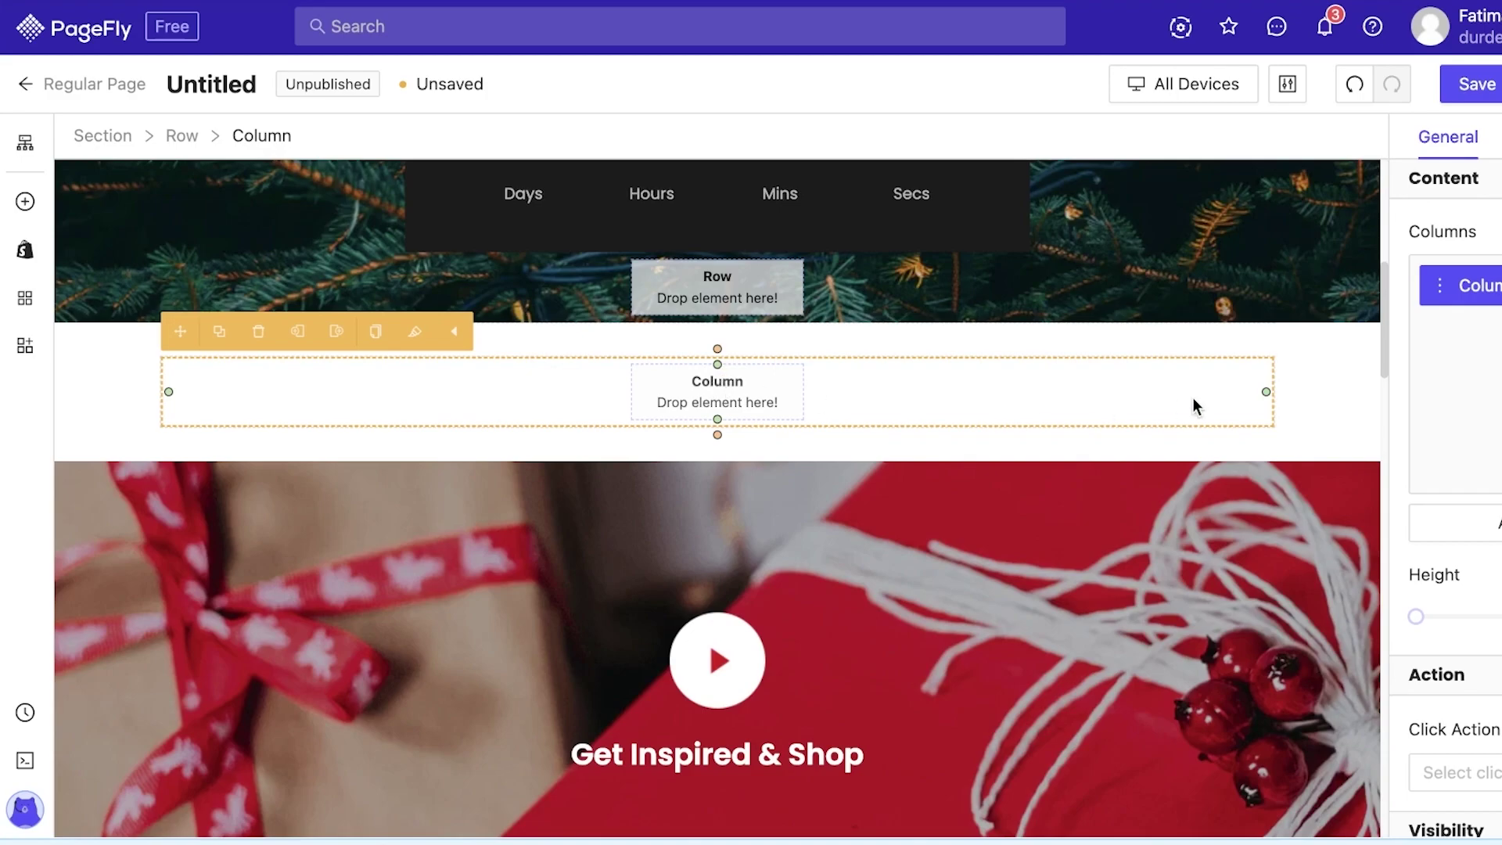
pyautogui.click(1320, 376)
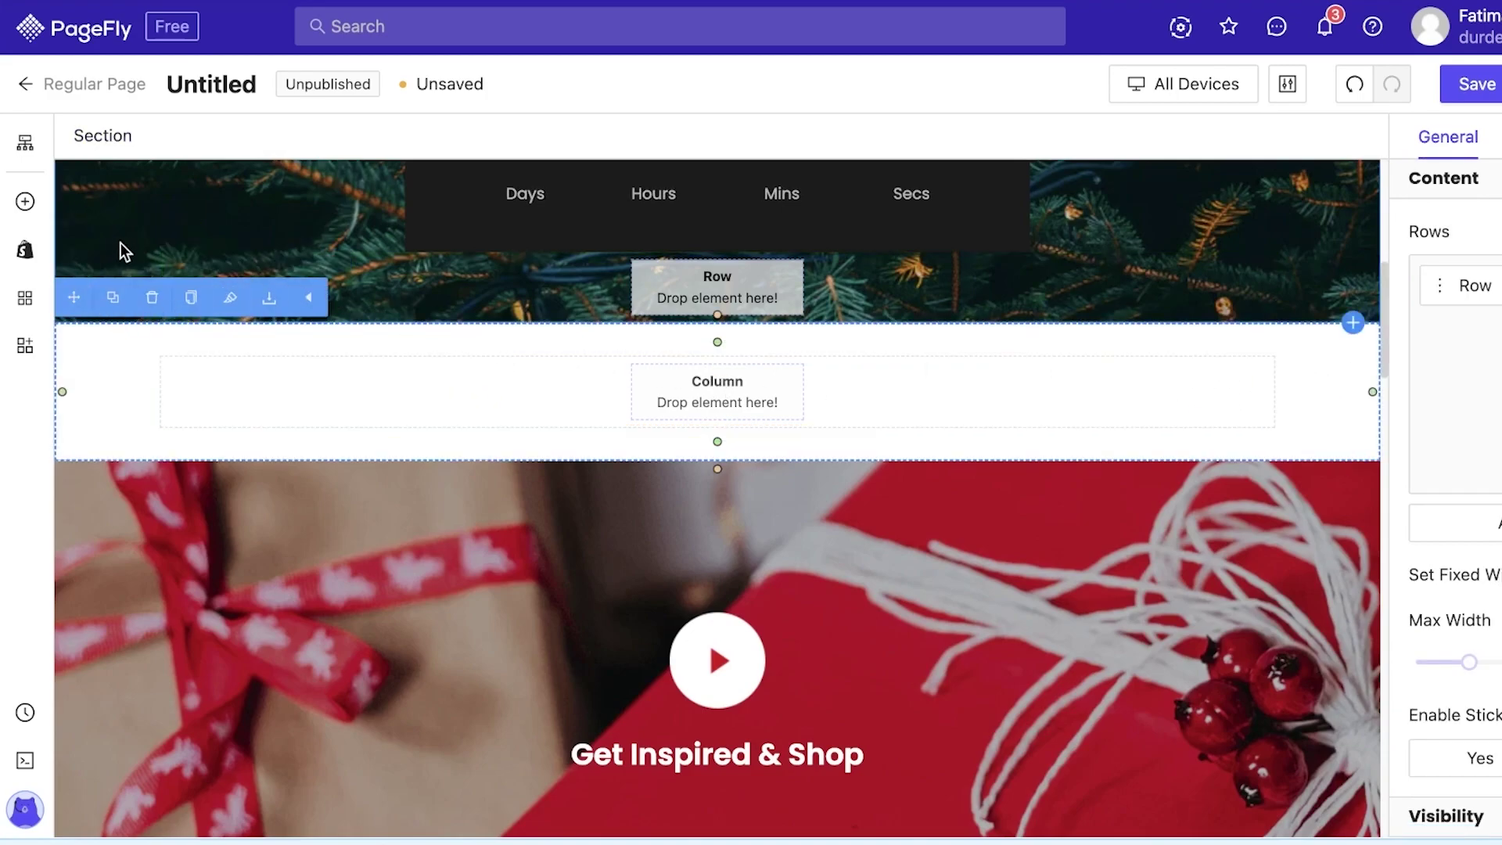
pyautogui.click(785, 389)
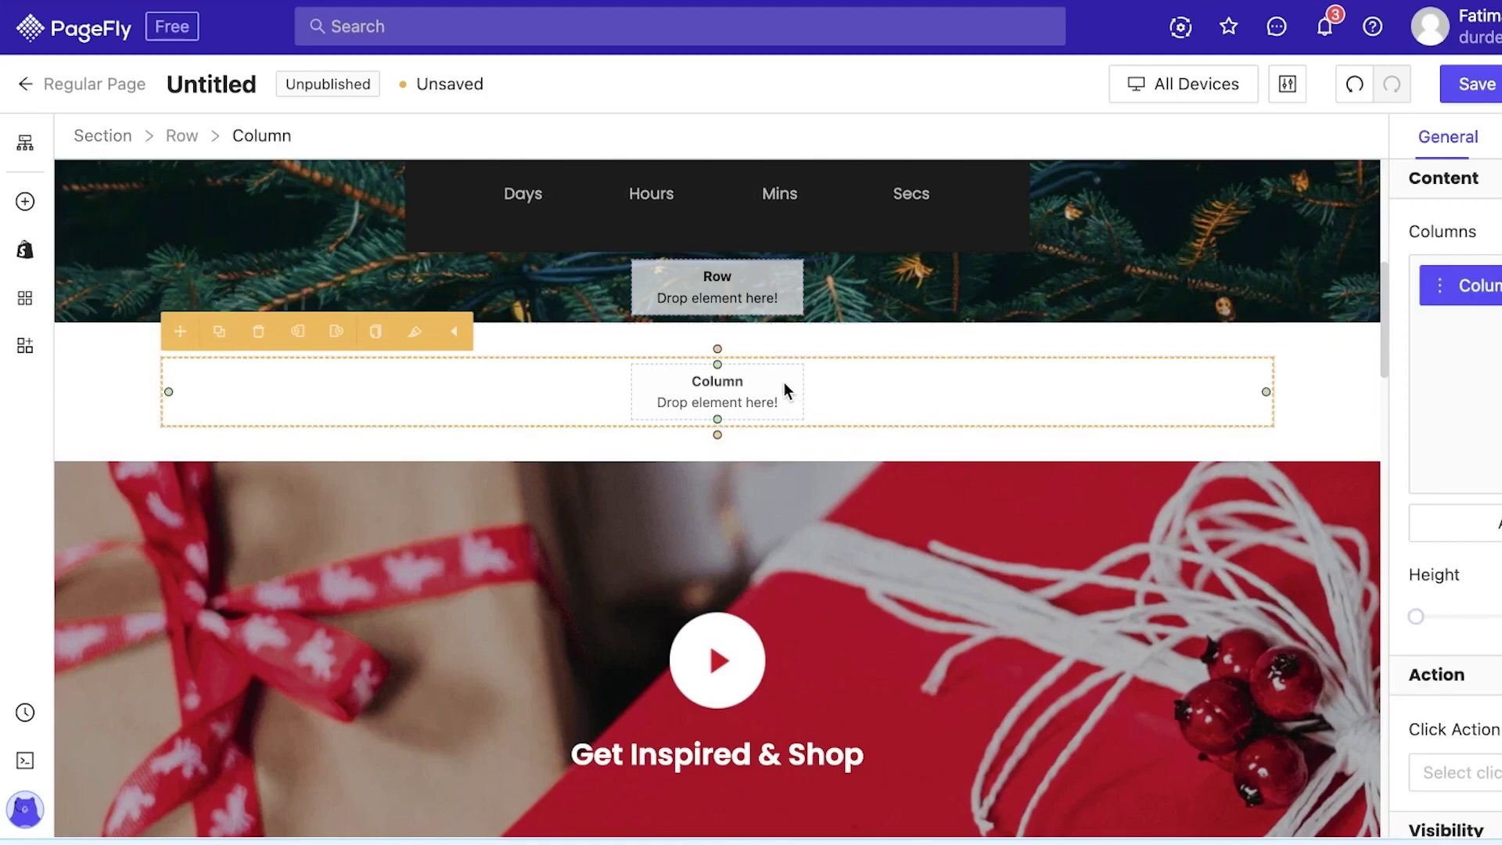
# Browse the library of standard page elements and collapse its Containers, Basic, Media and Social categories.
pyautogui.click(24, 203)
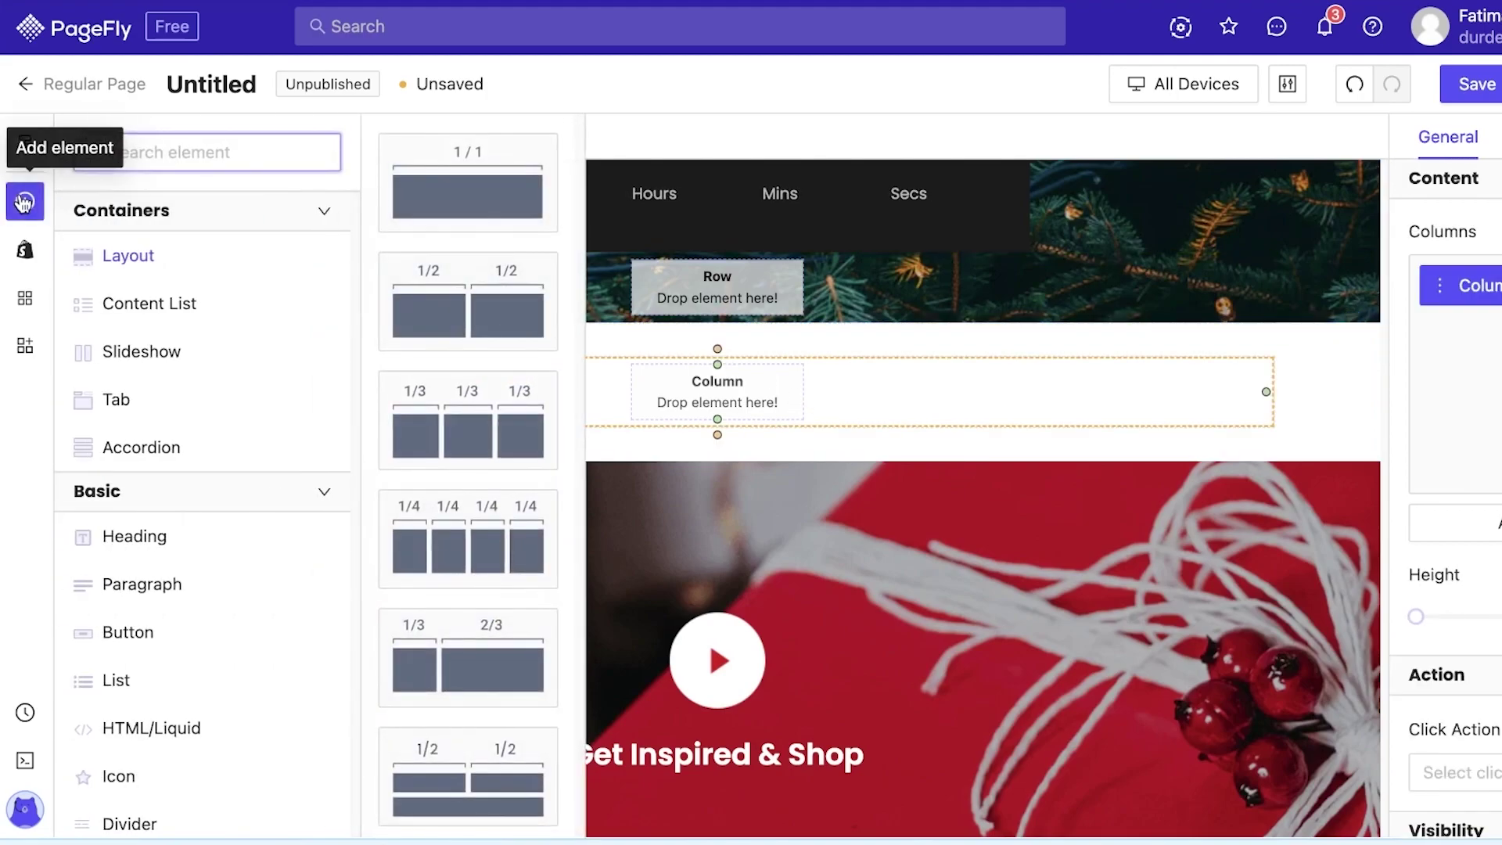
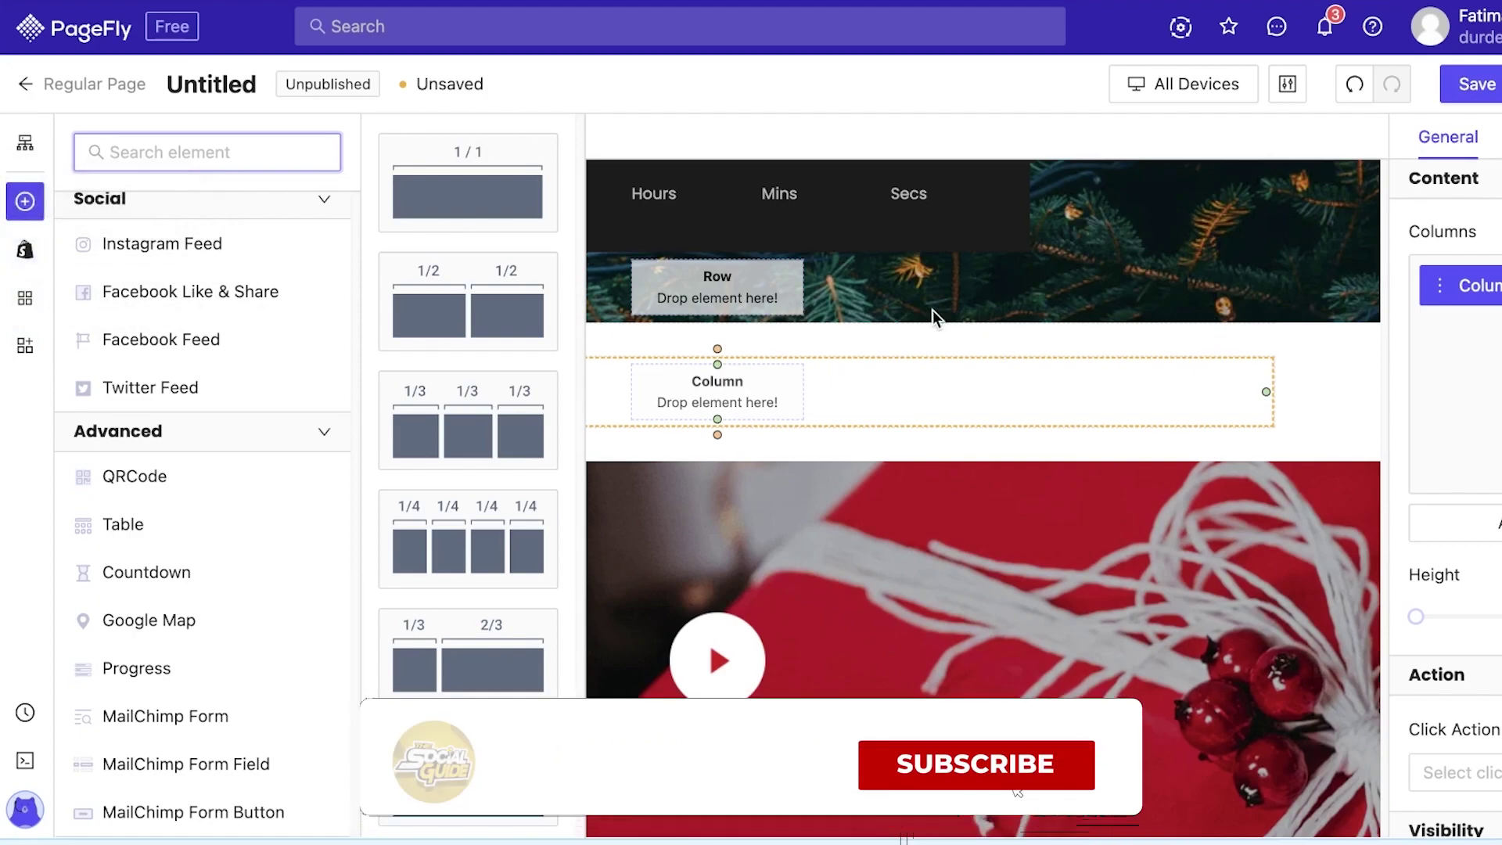
pyautogui.click(785, 387)
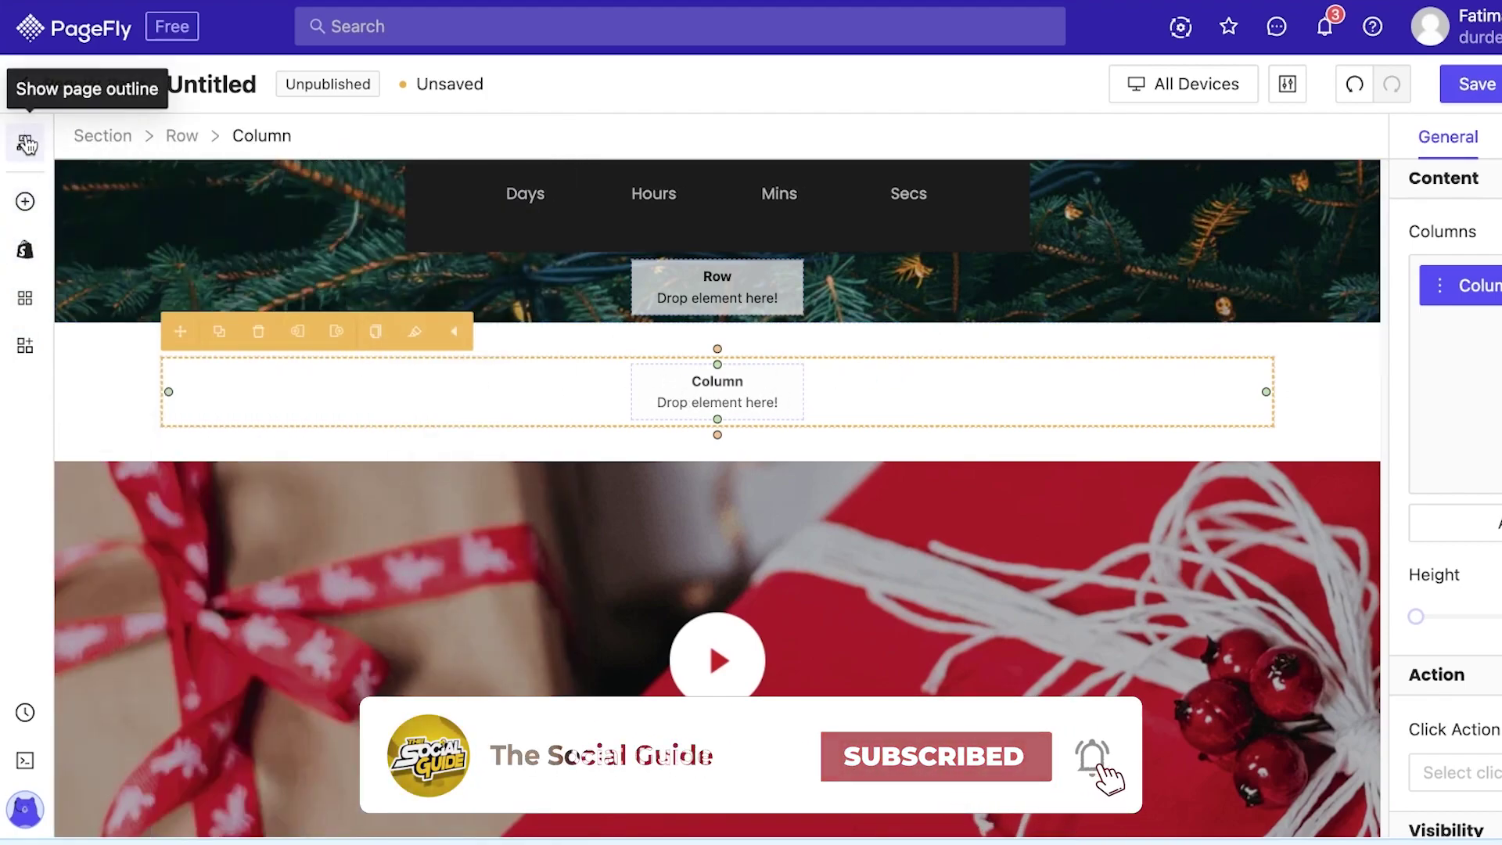
pyautogui.click(26, 202)
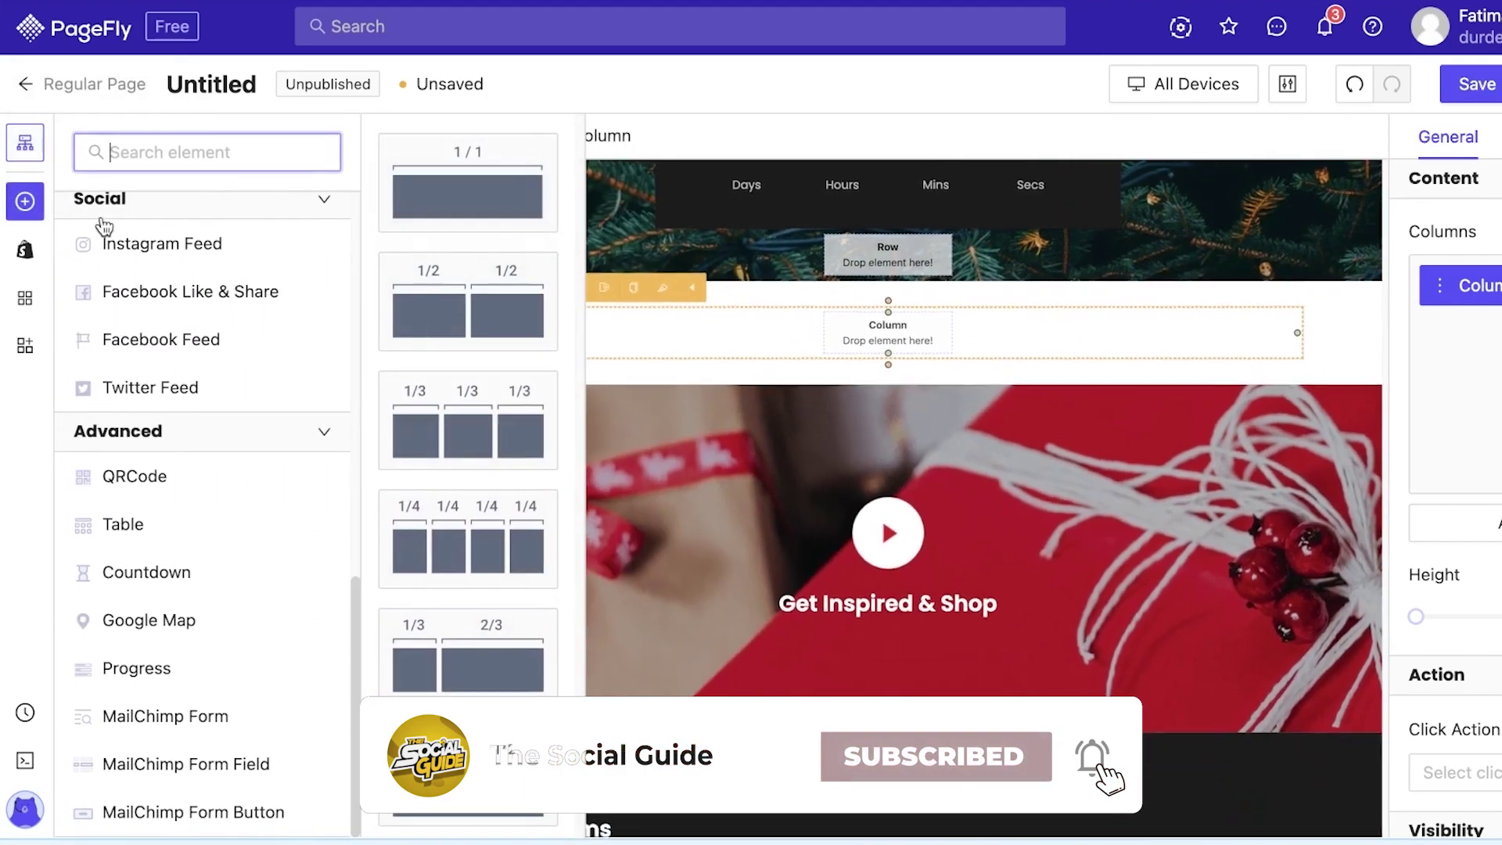
pyautogui.scroll(10, 158, 302)
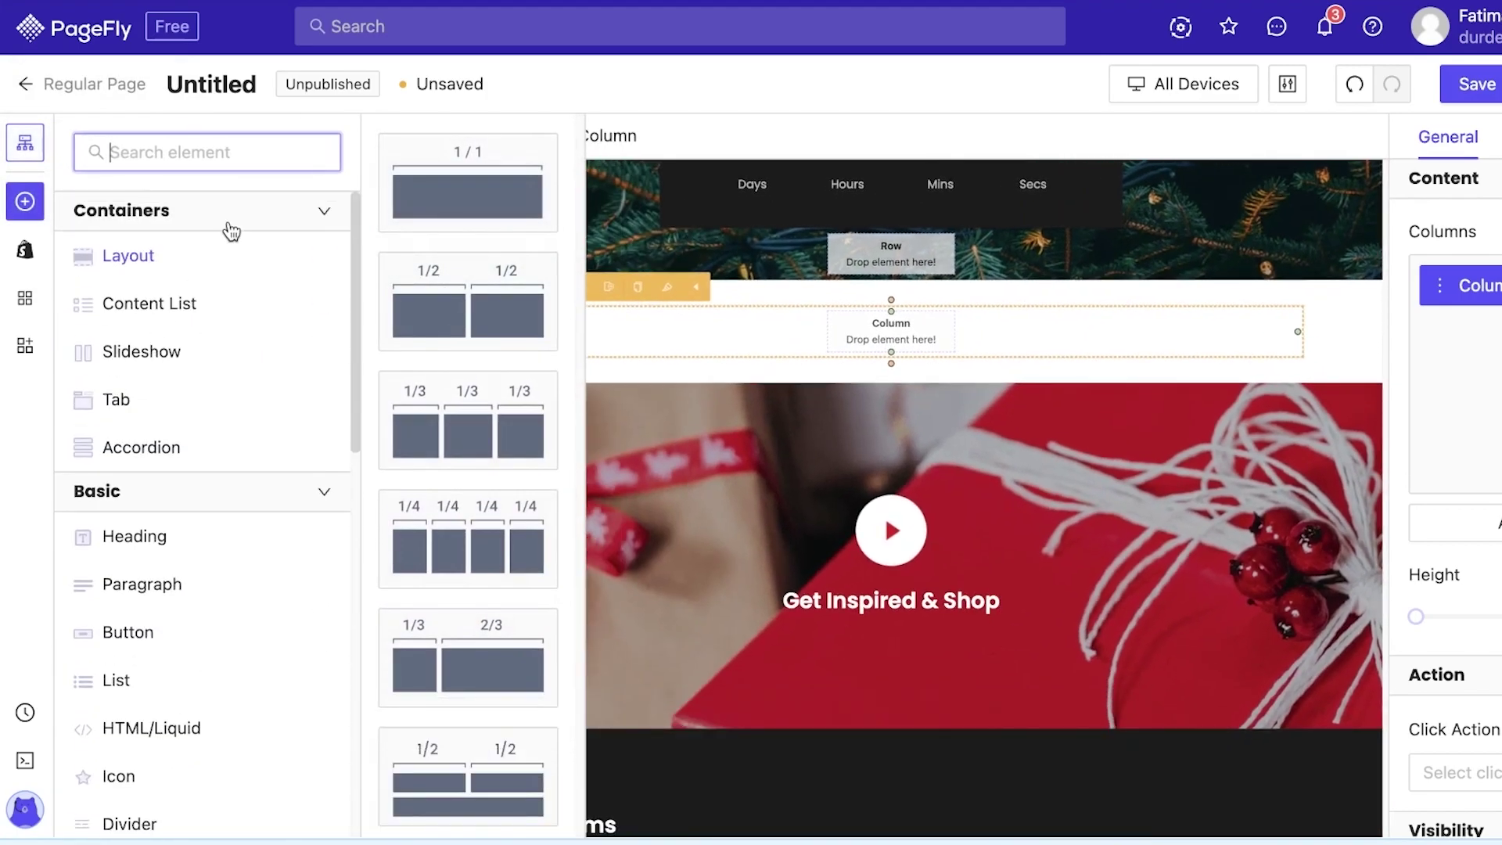
pyautogui.click(219, 218)
pyautogui.click(161, 252)
pyautogui.click(145, 292)
pyautogui.click(148, 334)
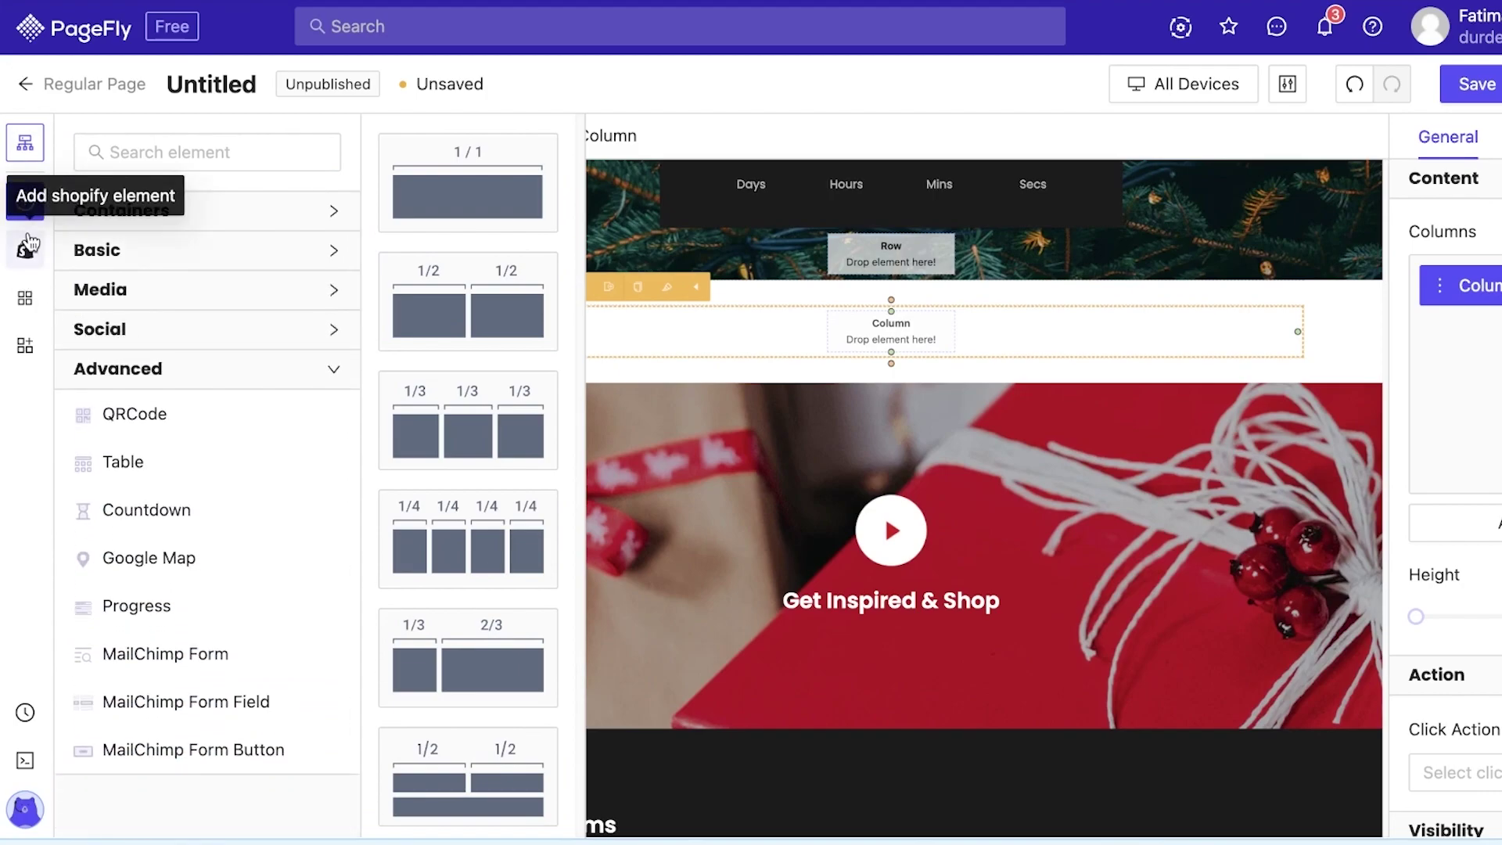
# Examine the Shopify element categories and the third-party integrations catalog, and select the new empty section on the page.
pyautogui.click(29, 267)
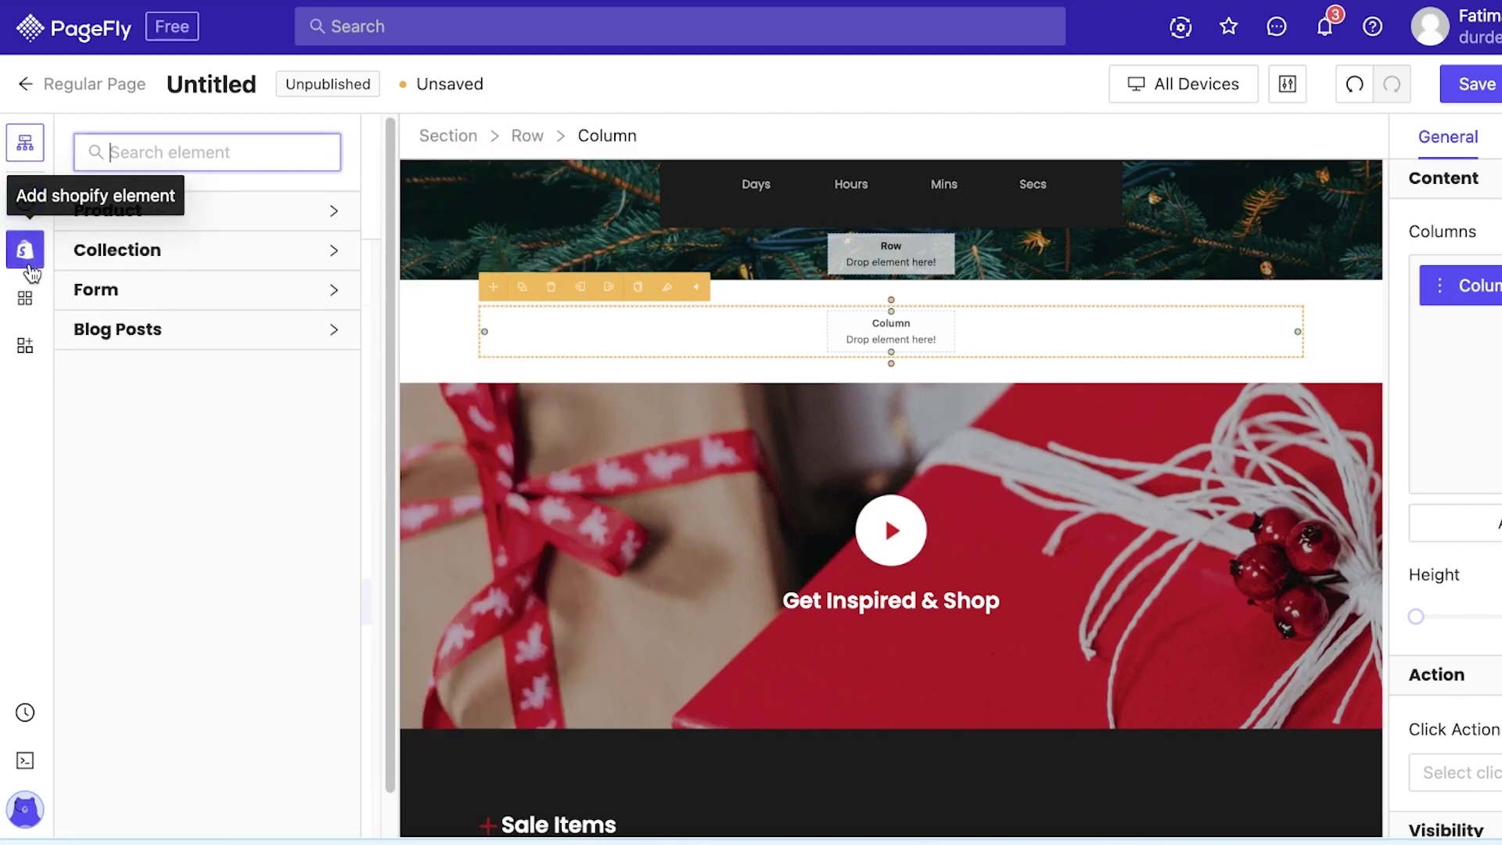
pyautogui.click(24, 299)
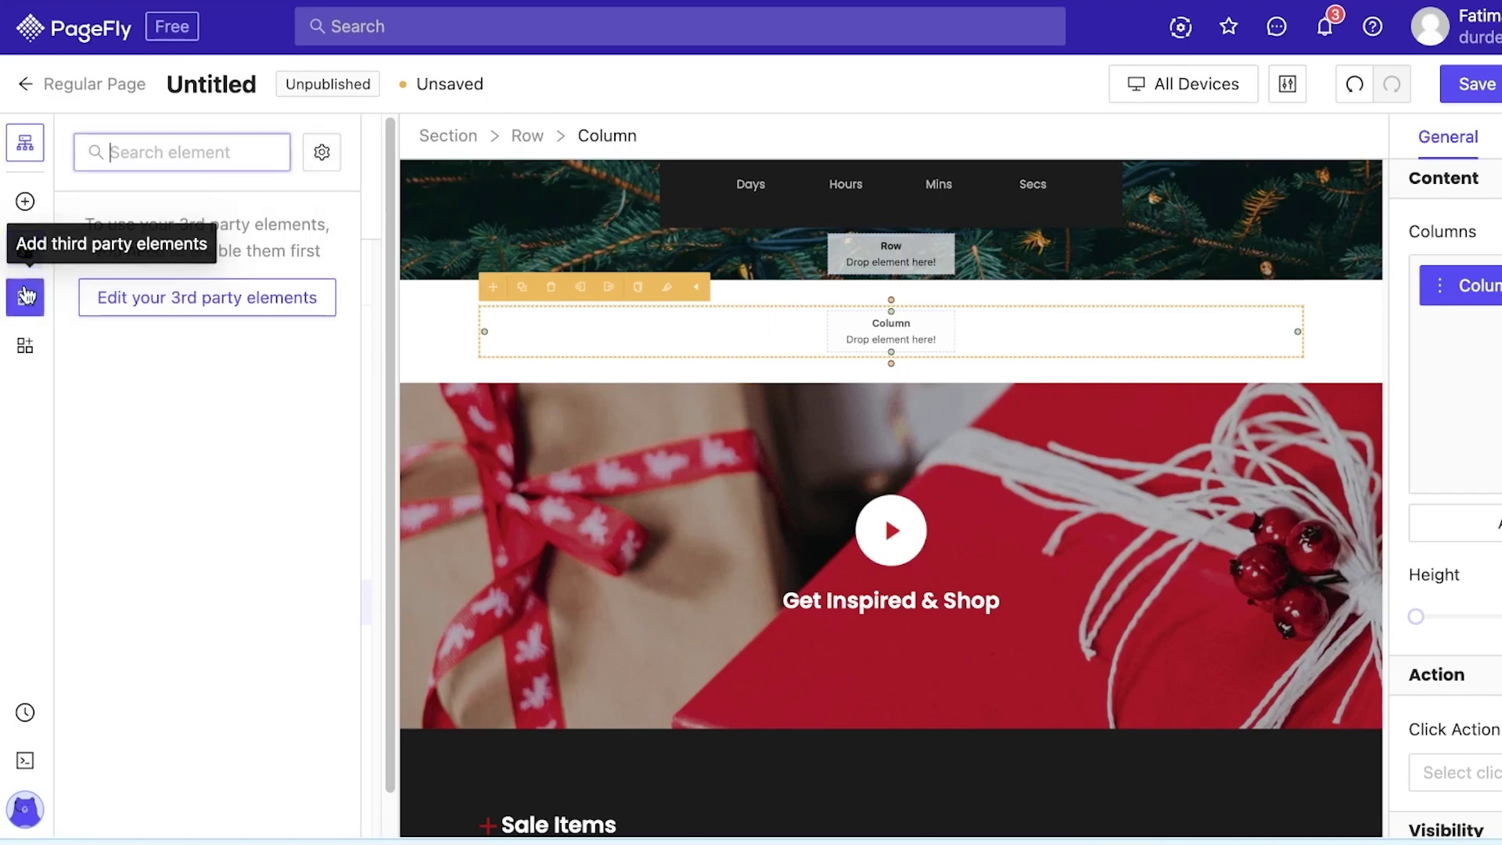
pyautogui.click(131, 307)
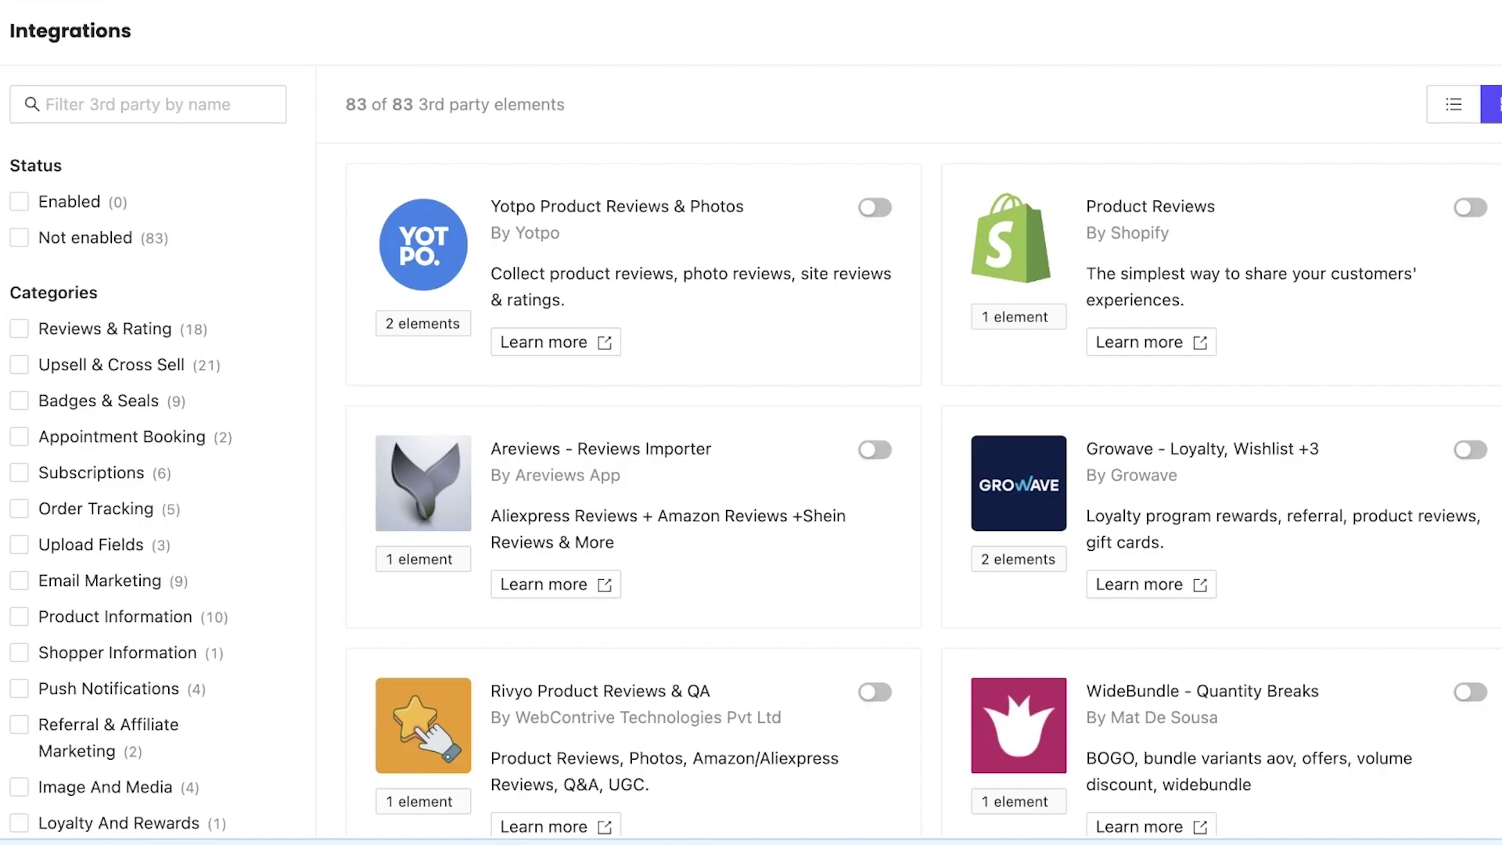
pyautogui.press('Escape')
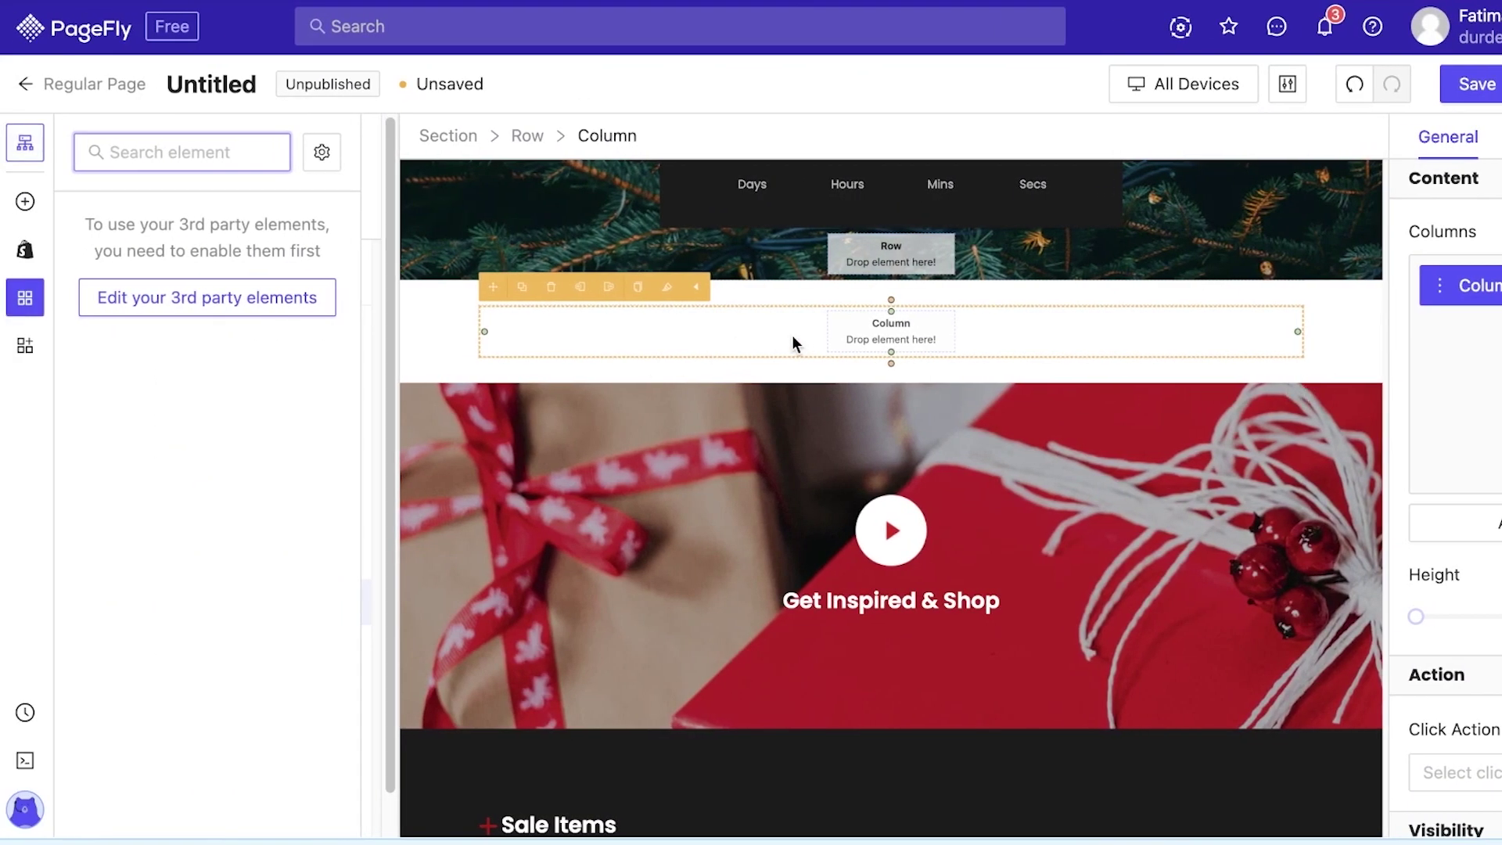
pyautogui.click(912, 334)
pyautogui.click(430, 321)
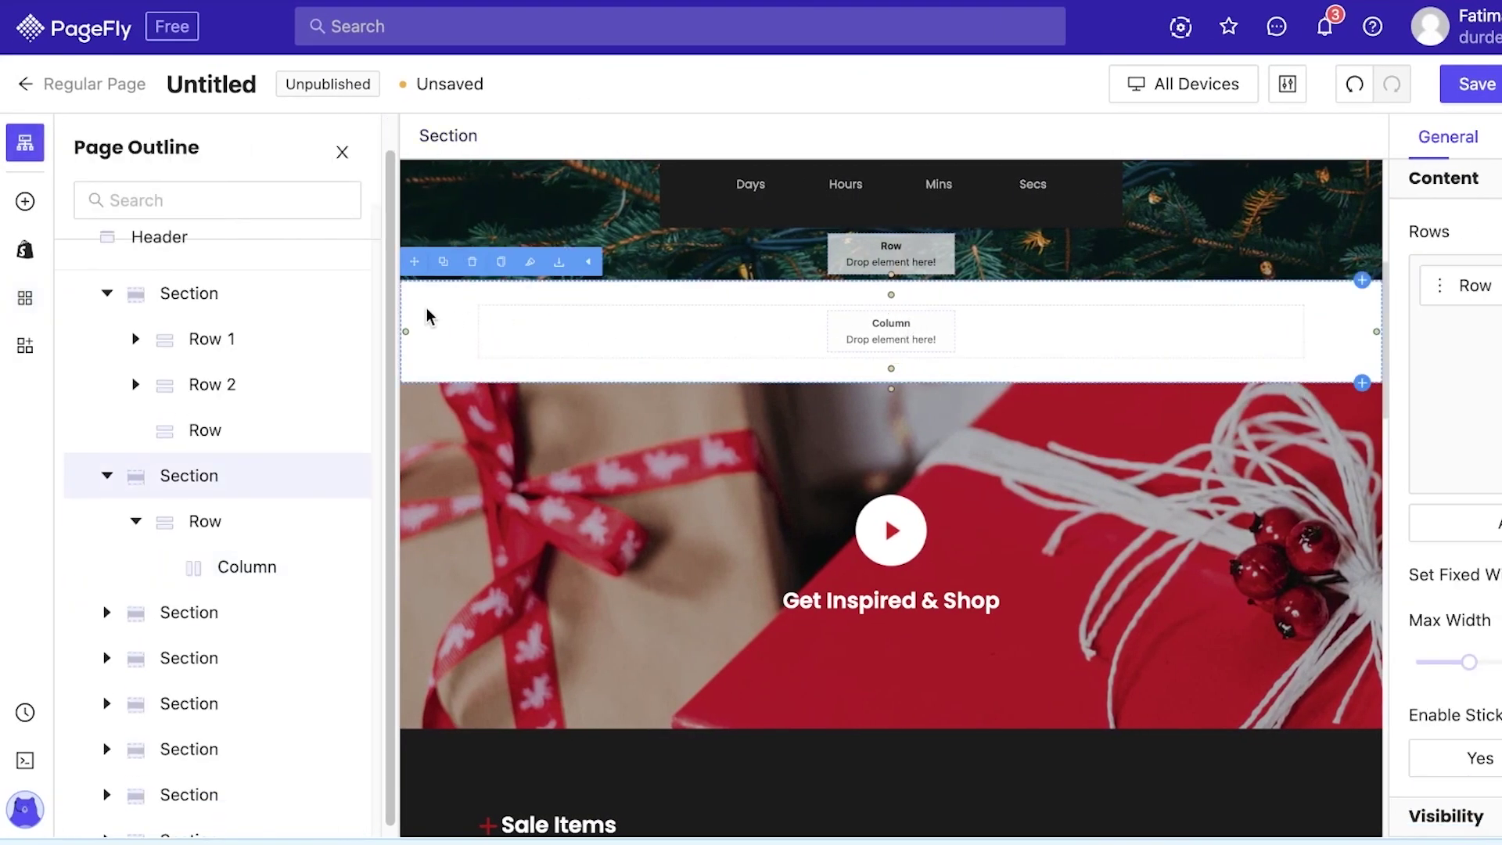
# Delete the Trending Items section between the customer review section and the "FREE GIFT WITH $60 PURCHASE" banner.
pyautogui.click(1251, 329)
pyautogui.click(1370, 323)
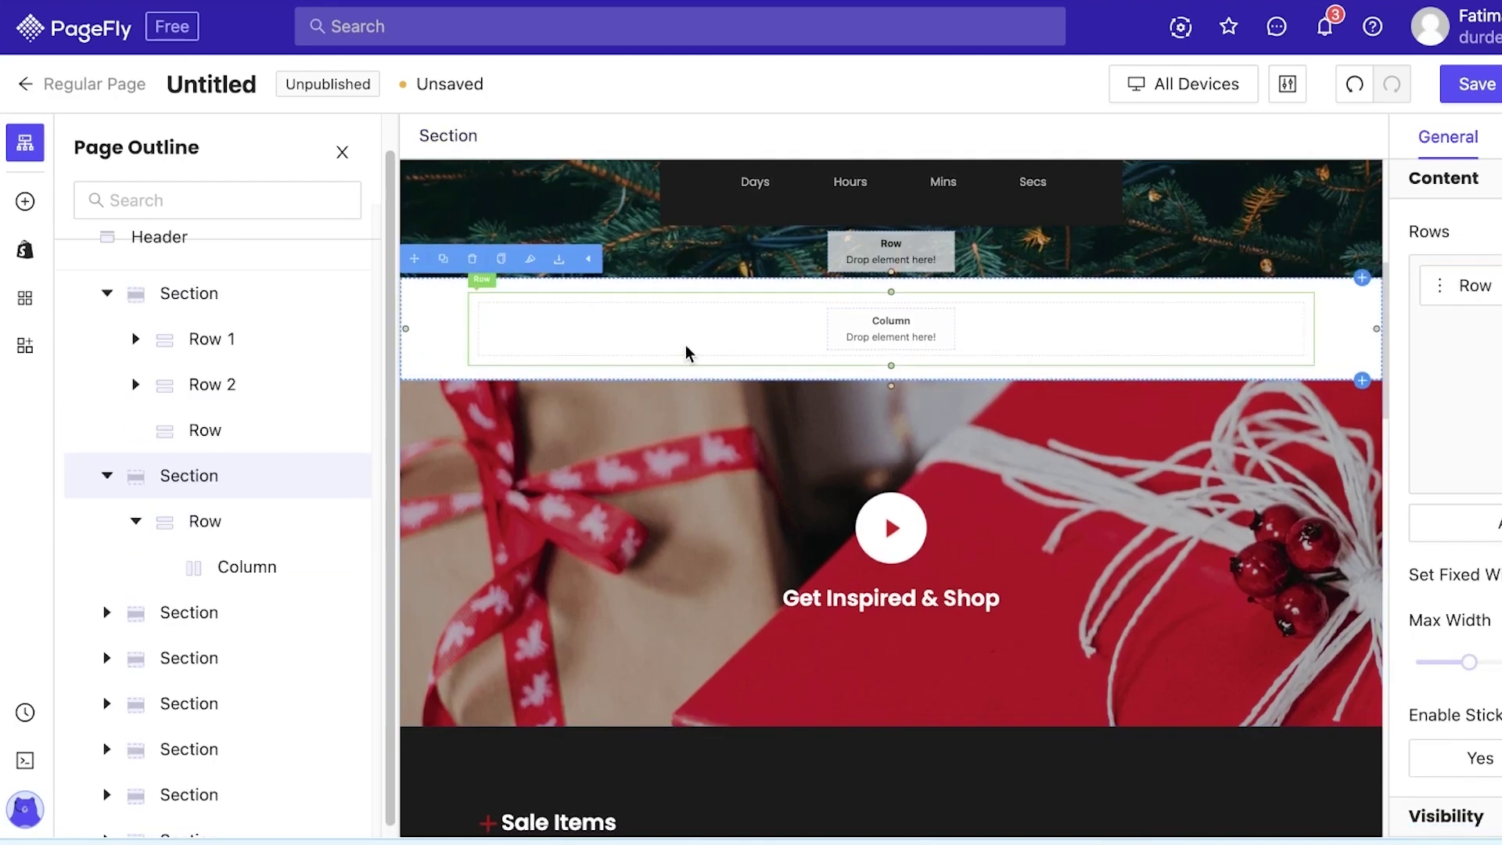
pyautogui.scroll(-10, 680, 362)
pyautogui.click(838, 594)
pyautogui.scroll(-10, 838, 595)
pyautogui.scroll(-3, 928, 636)
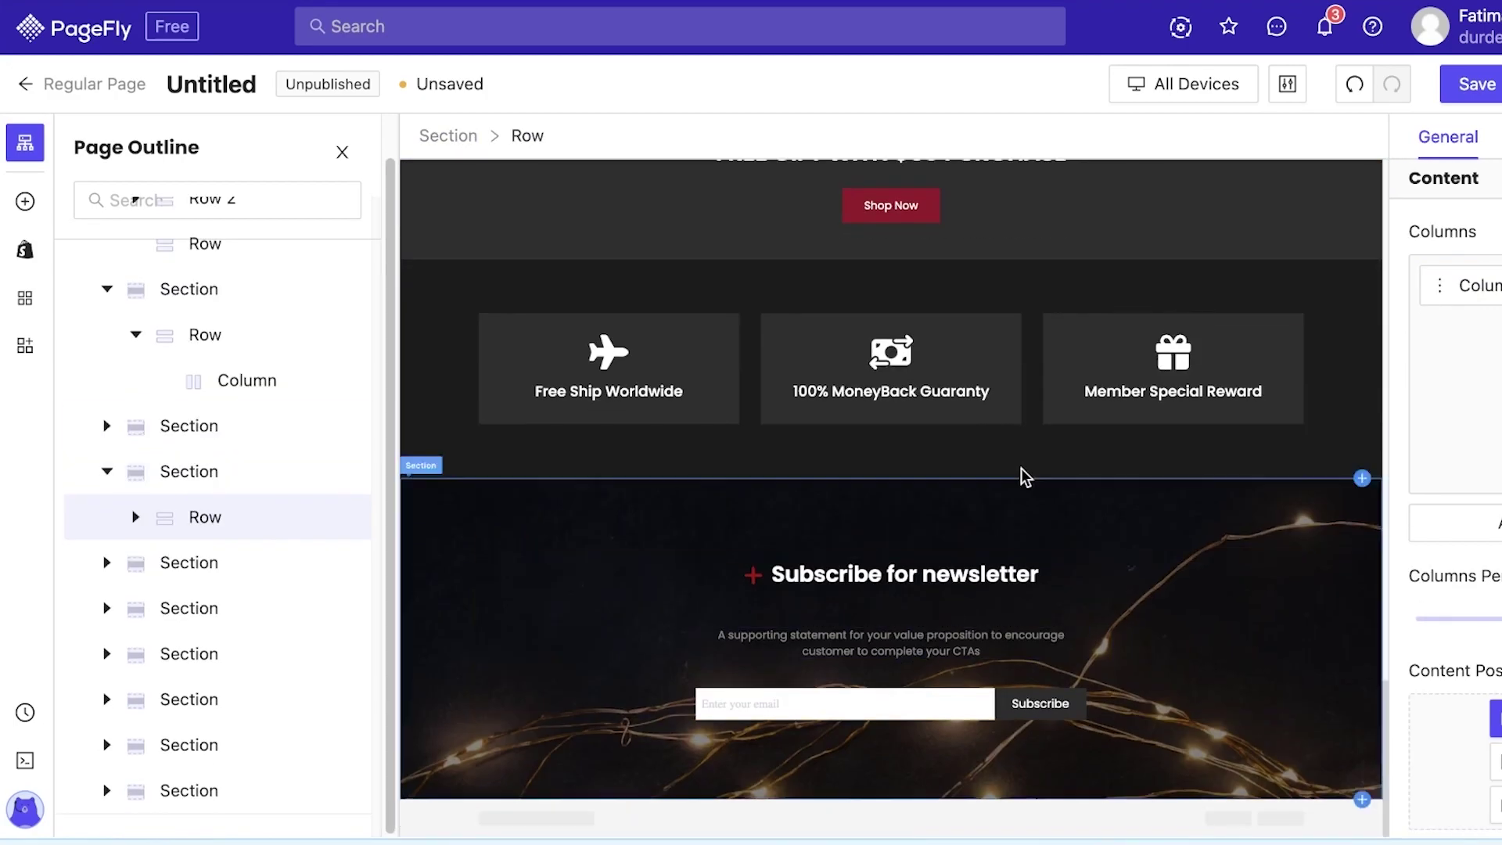
pyautogui.scroll(5, 982, 526)
pyautogui.click(444, 361)
pyautogui.scroll(2, 444, 368)
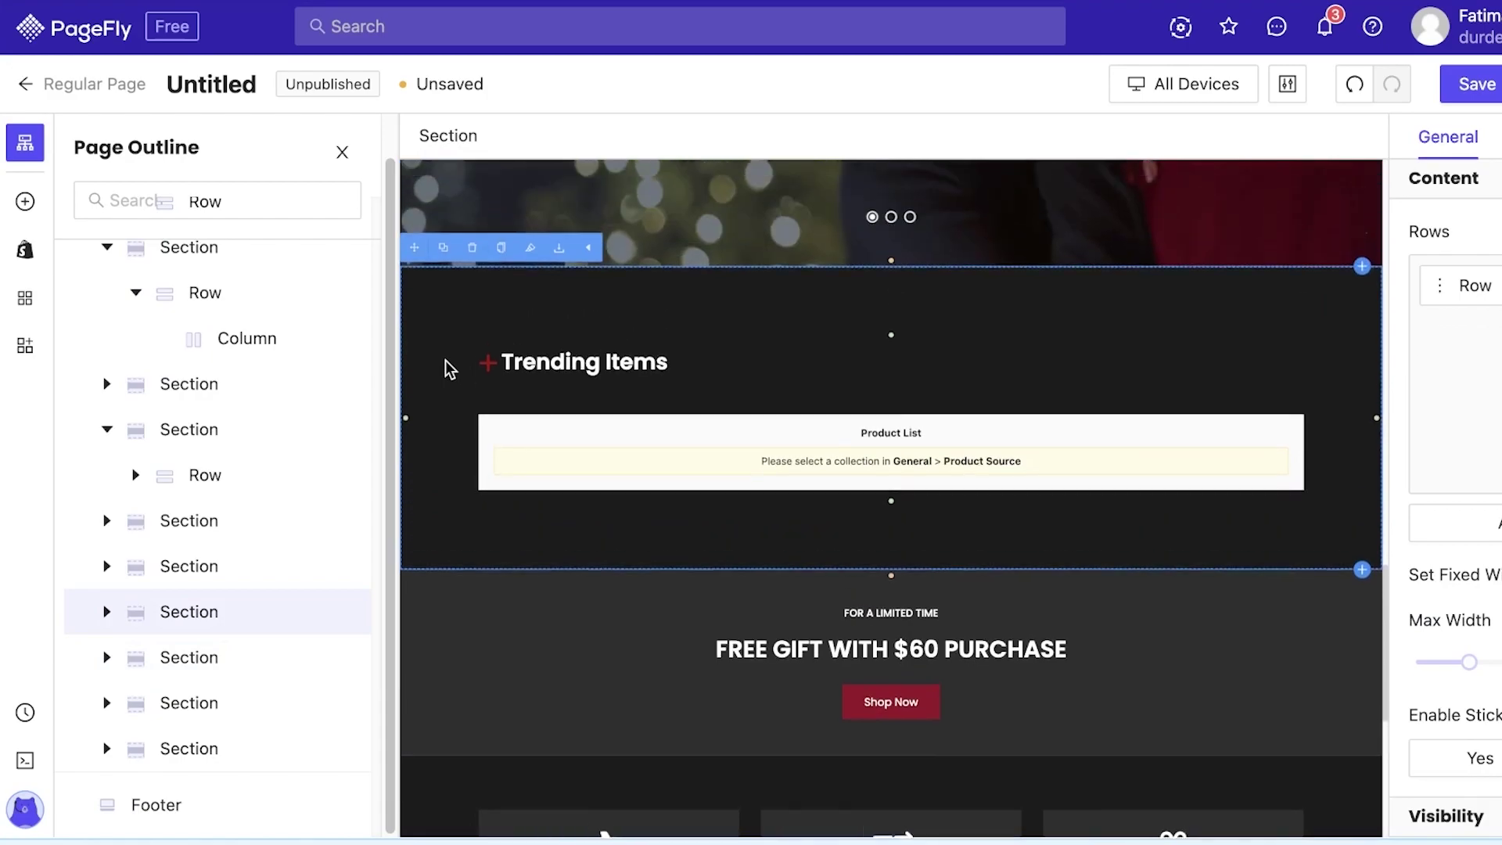
pyautogui.click(474, 258)
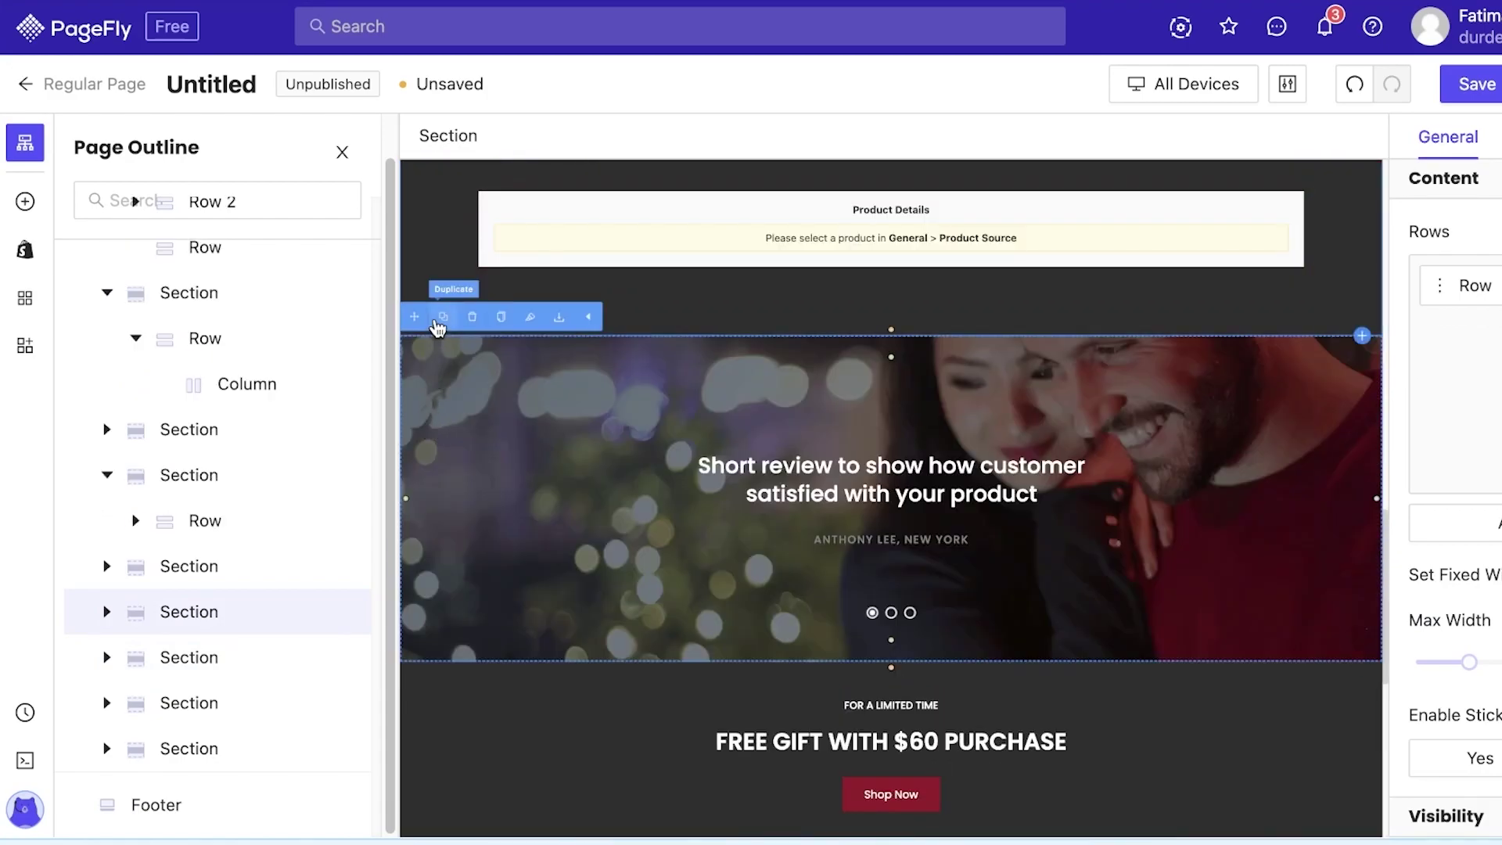
# Delete the empty column and its row from the blank section below the countdown.
pyautogui.scroll(-5, 496, 436)
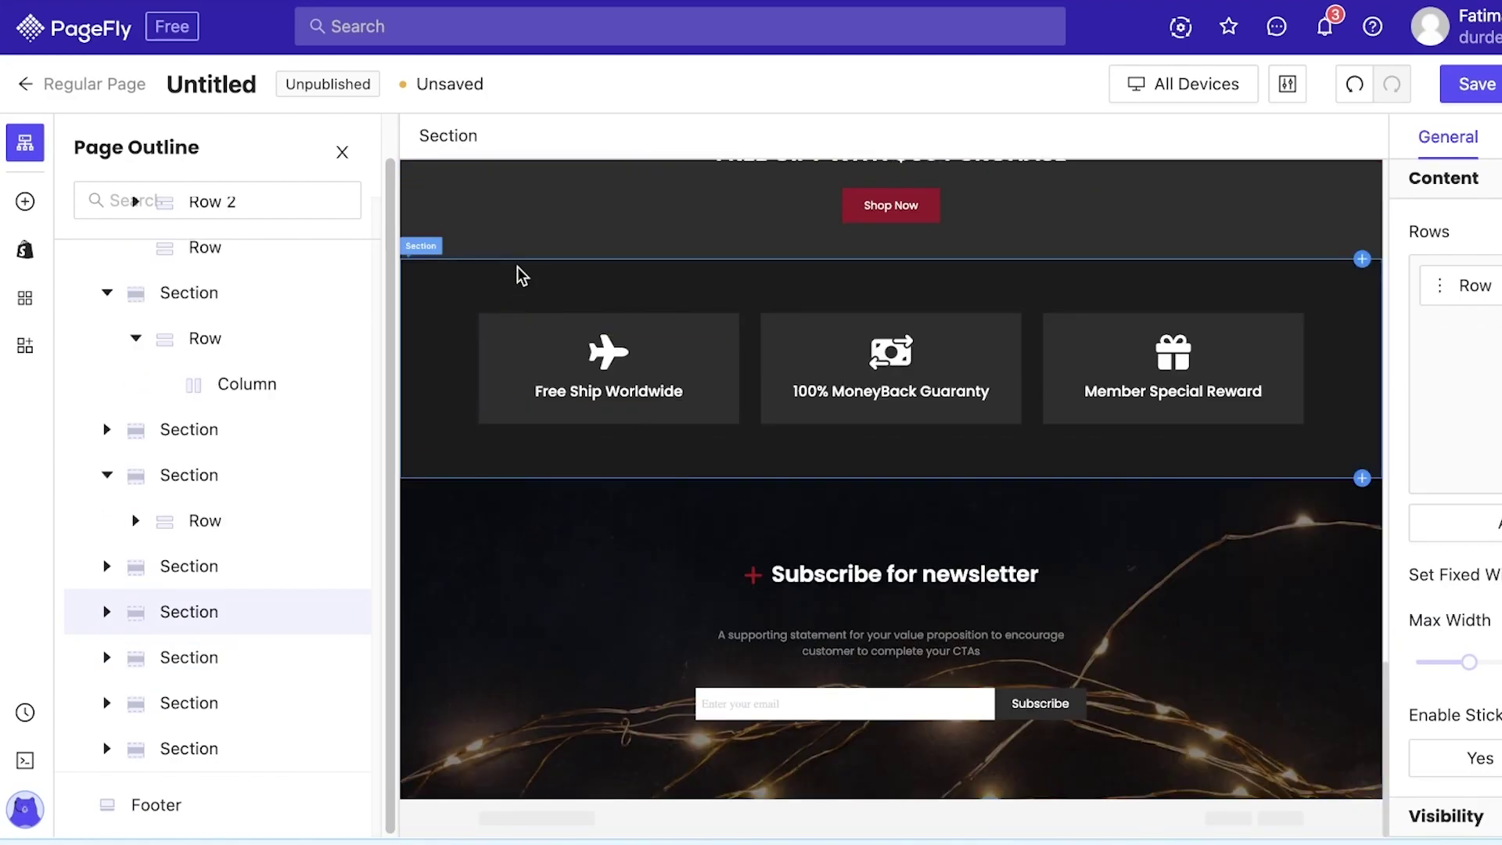
pyautogui.scroll(2, 519, 277)
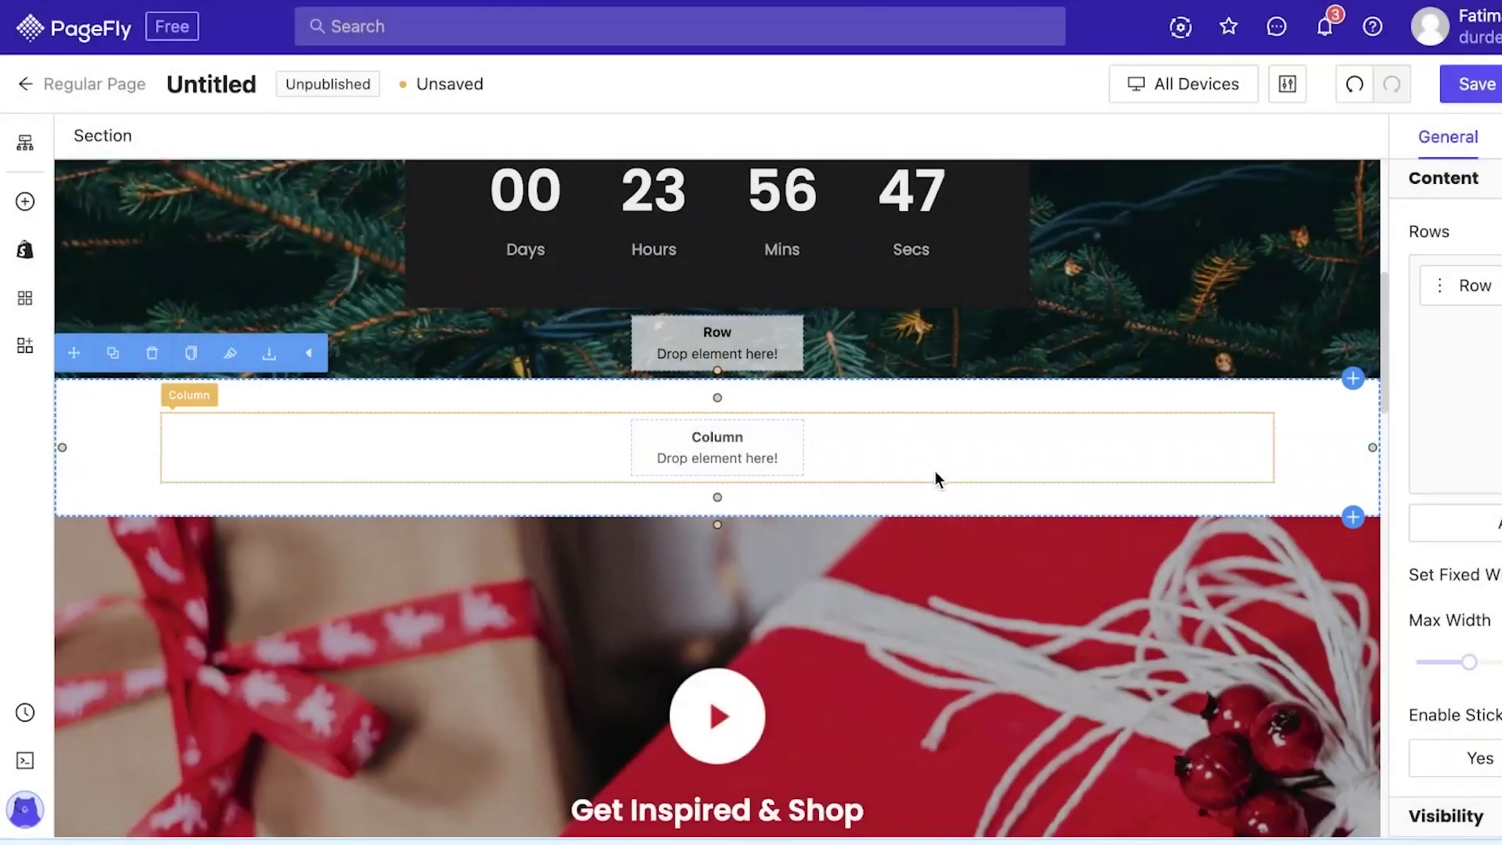
pyautogui.click(825, 446)
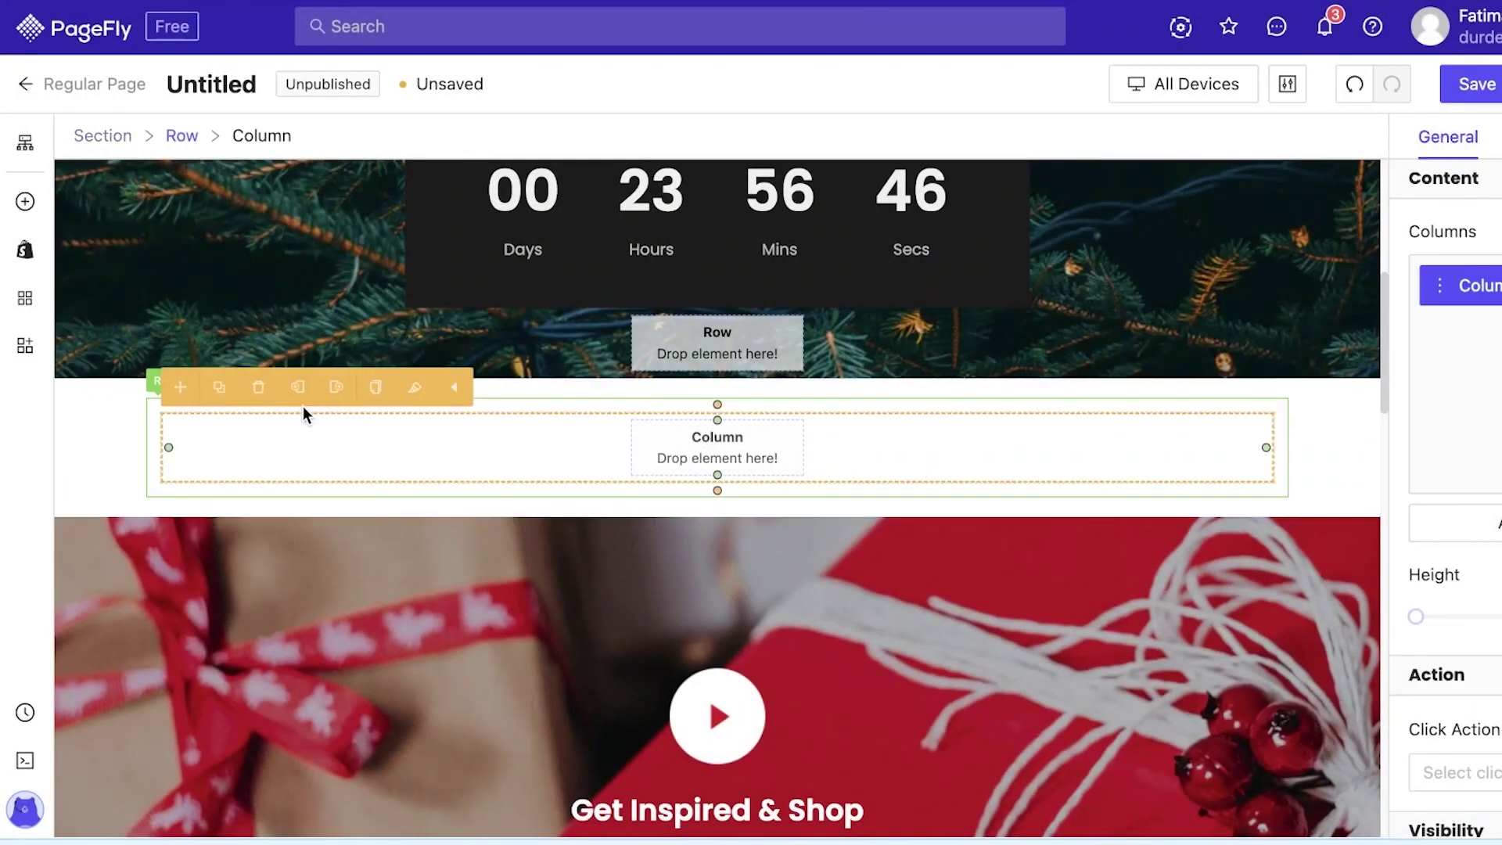
pyautogui.click(258, 386)
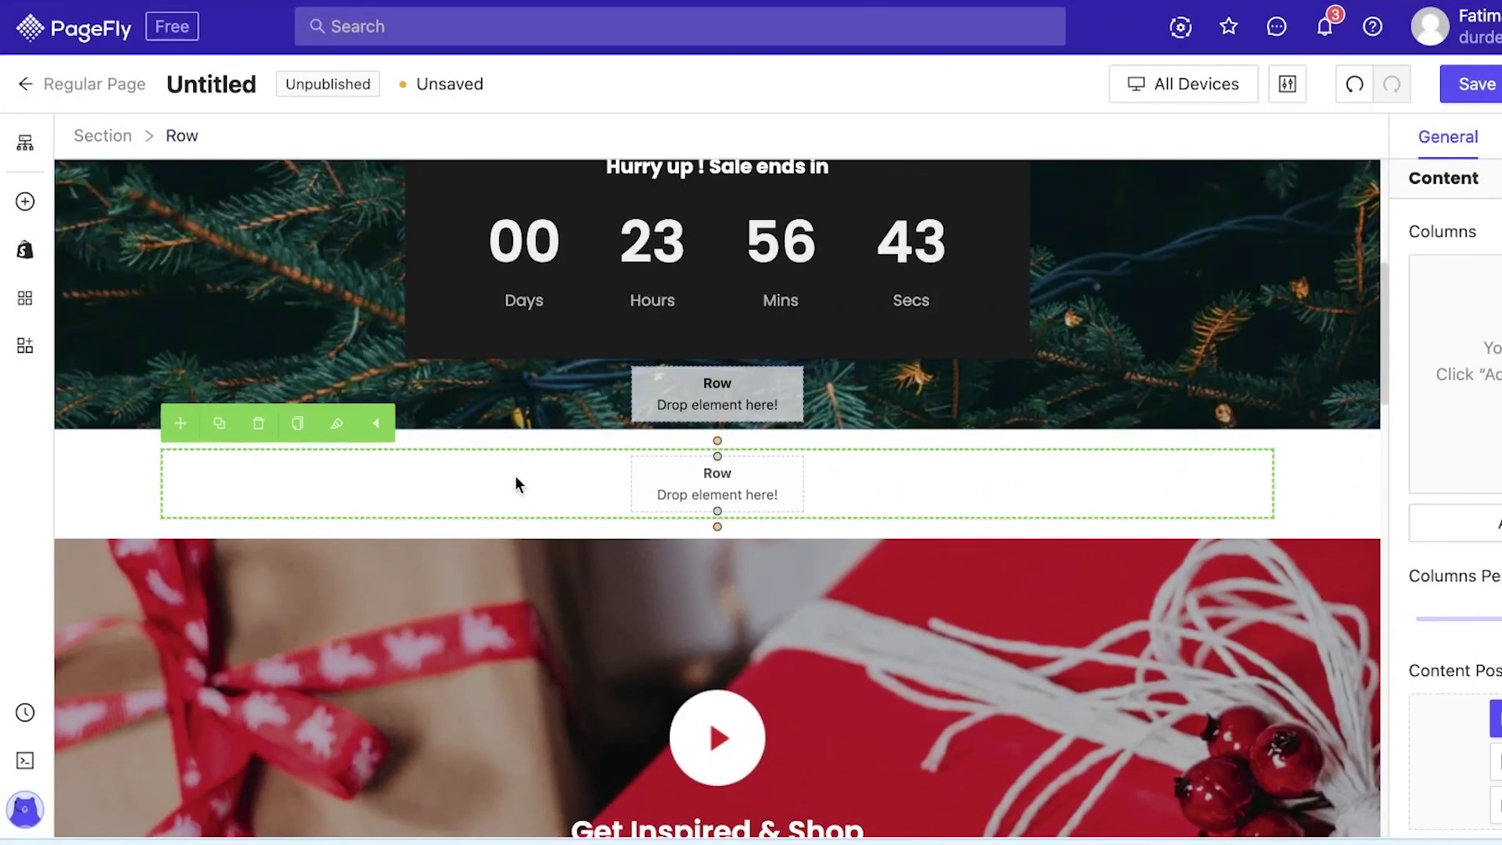
pyautogui.click(258, 423)
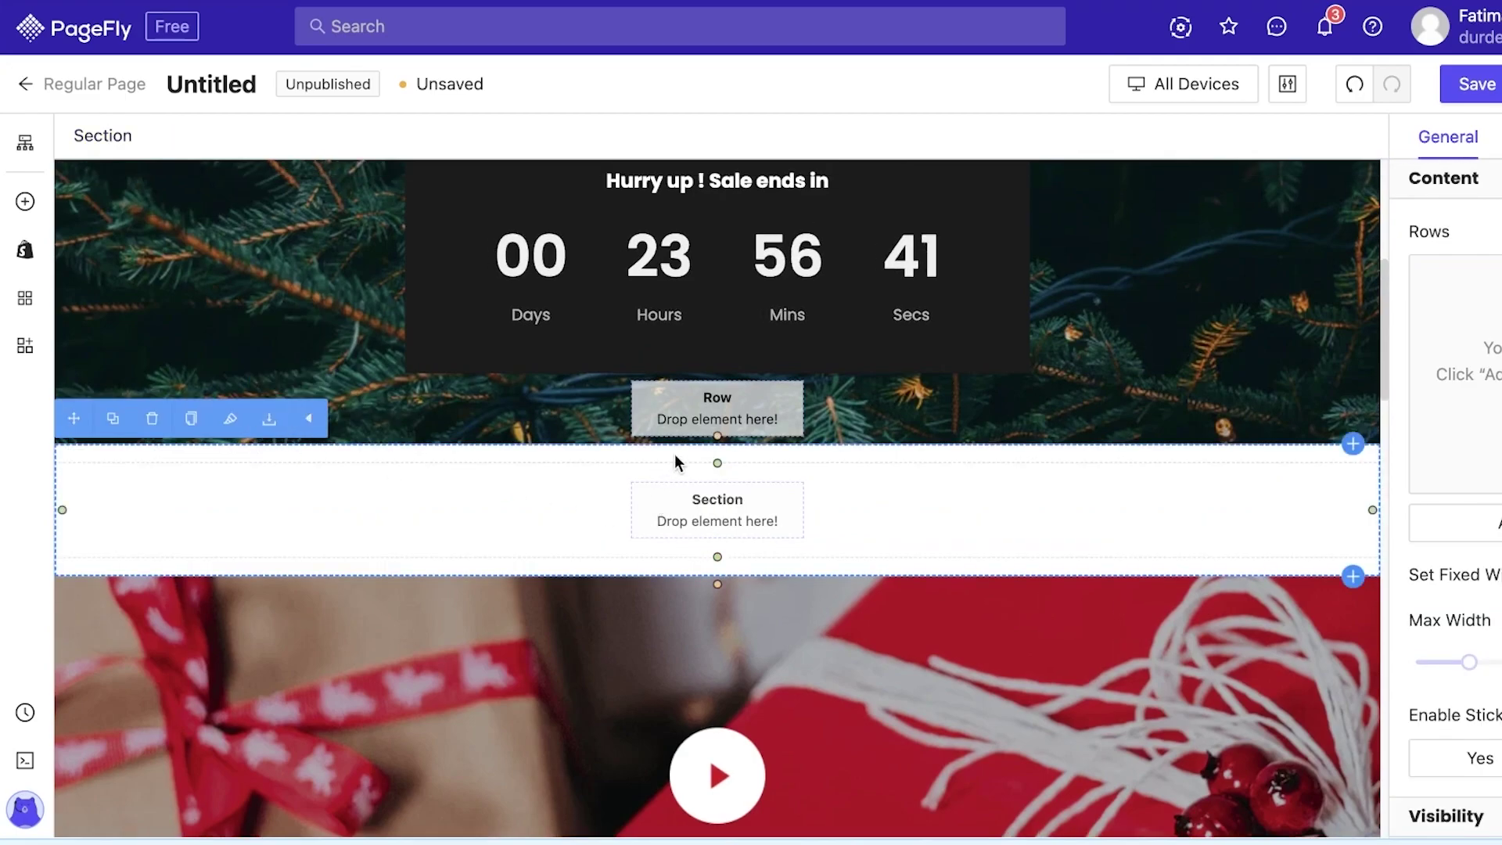
# Open the pre-made section library for the spot below the countdown and examine the available section designs.
pyautogui.scroll(4, 1355, 688)
pyautogui.click(1355, 682)
pyautogui.click(1353, 690)
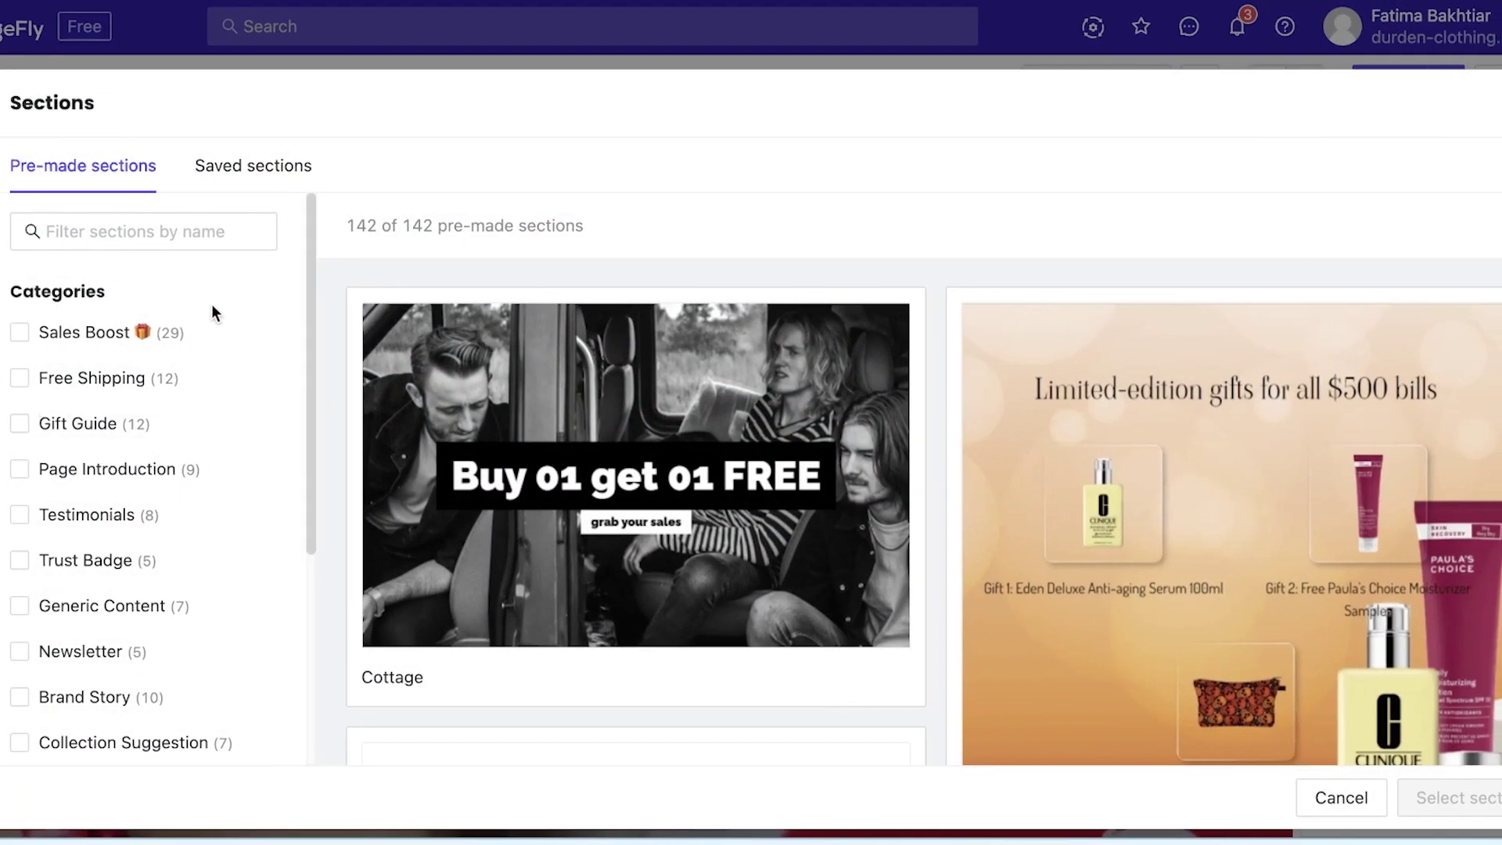
pyautogui.scroll(-3, 321, 456)
pyautogui.scroll(-8, 578, 438)
pyautogui.scroll(5, 1189, 442)
pyautogui.scroll(2, 1246, 437)
pyautogui.scroll(-7, 807, 397)
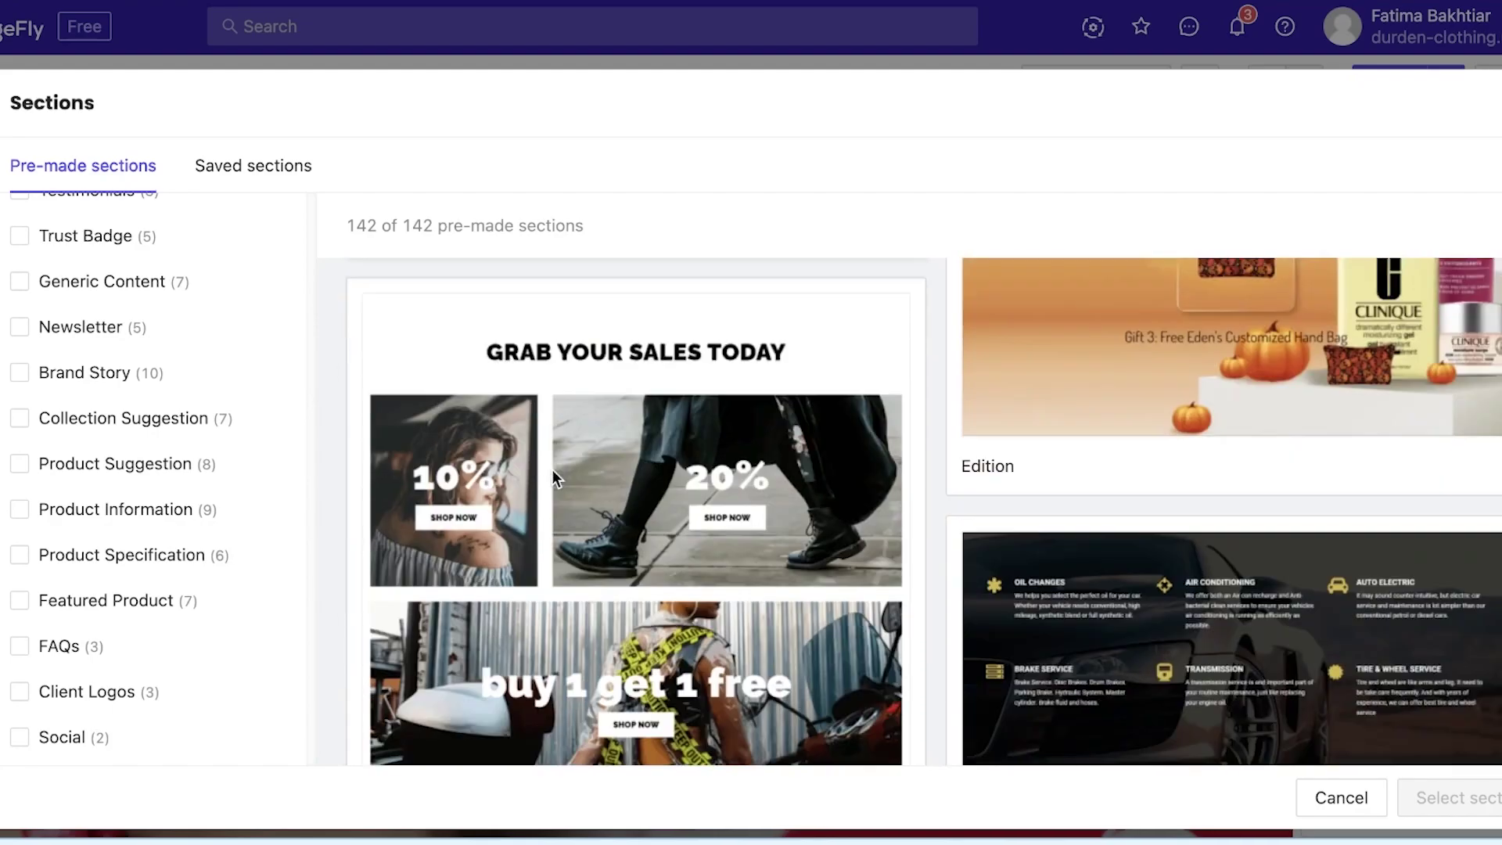
pyautogui.scroll(-12, 845, 430)
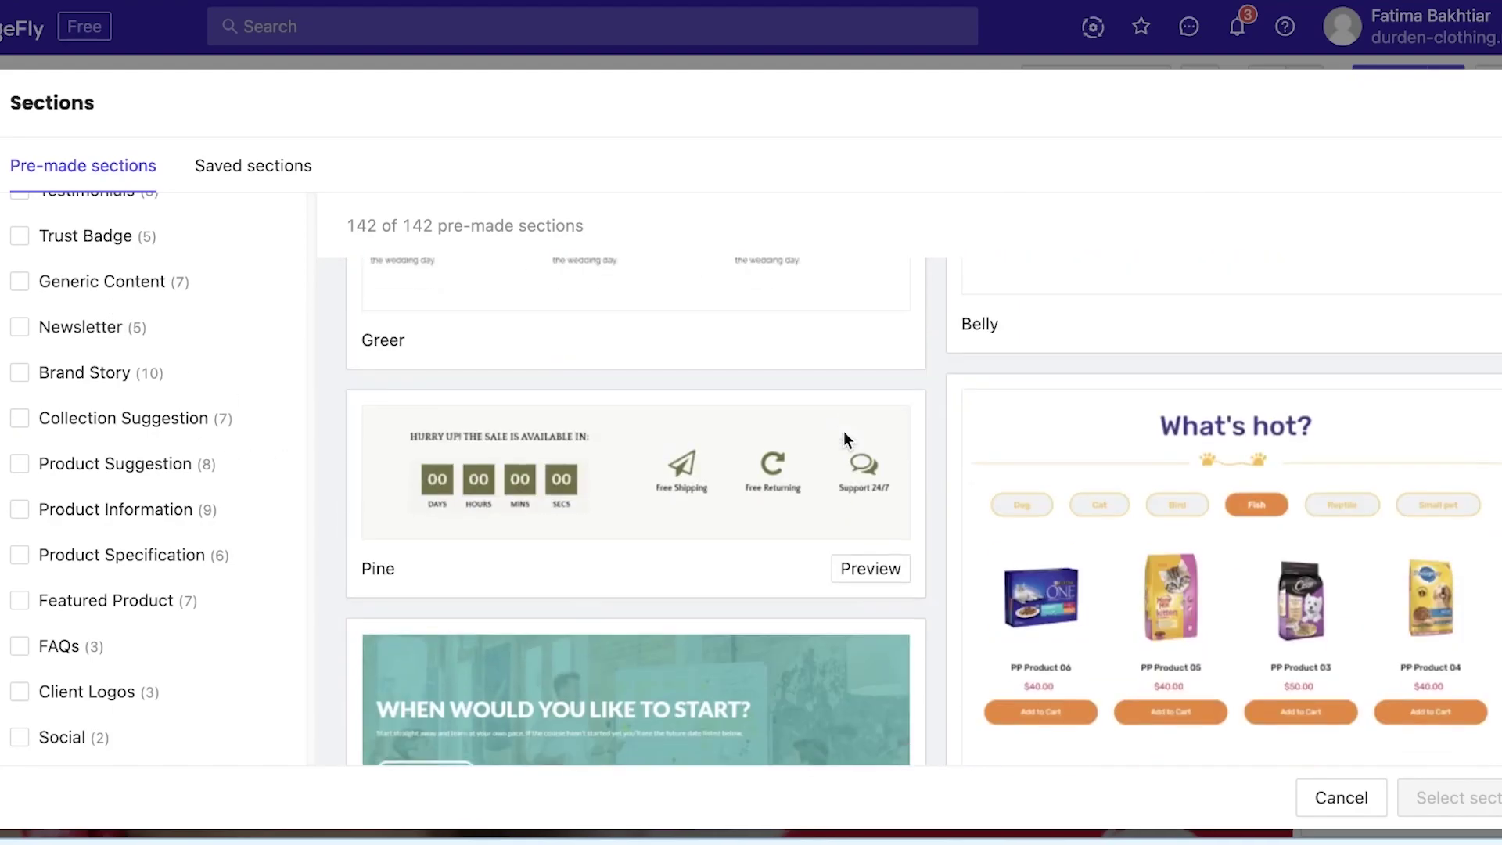
pyautogui.scroll(-4, 845, 432)
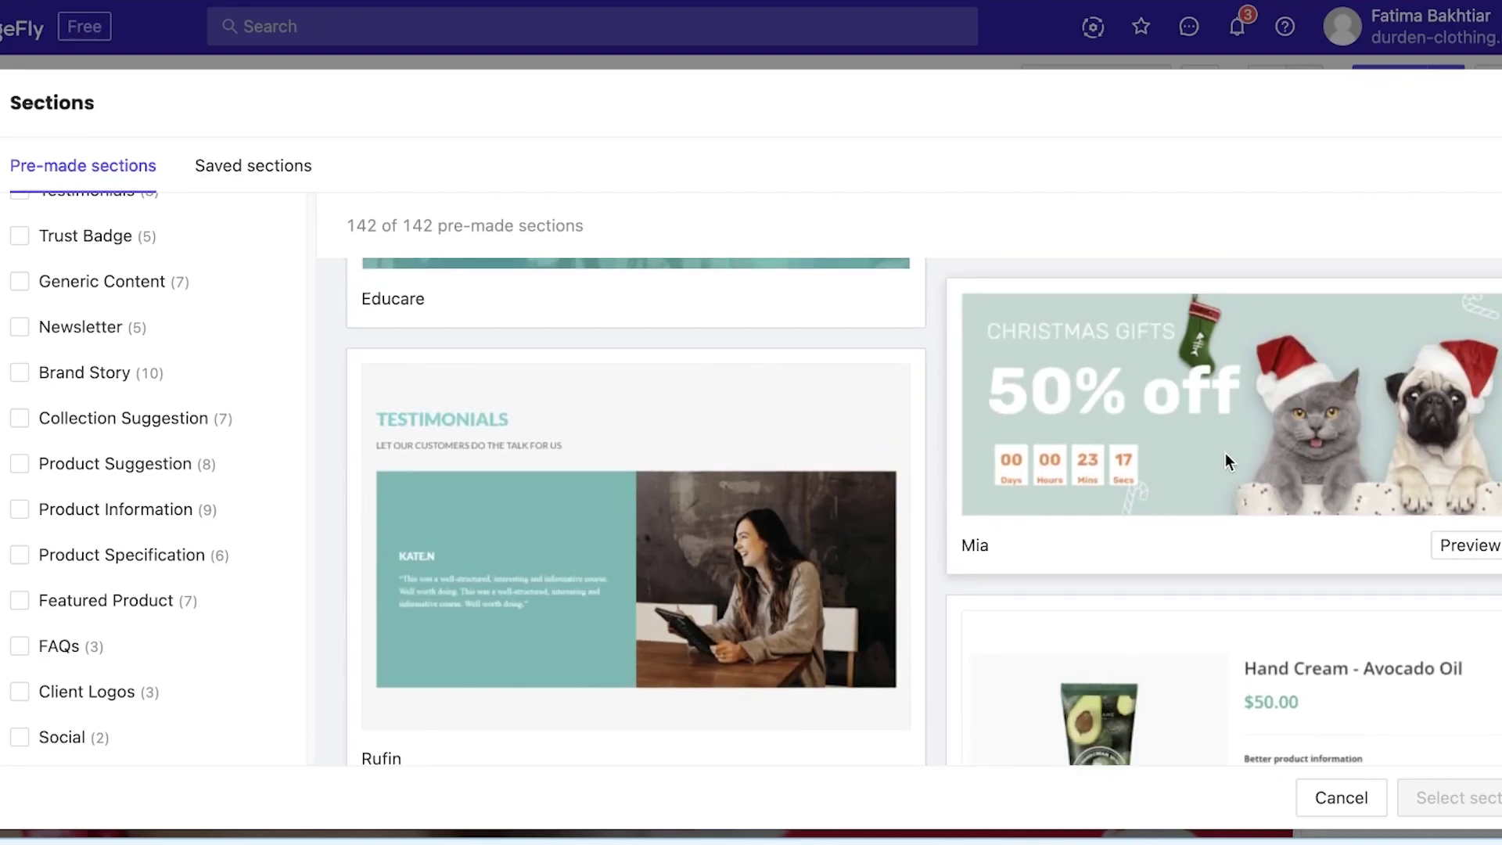
pyautogui.scroll(-4, 1228, 452)
pyautogui.scroll(-8, 1096, 490)
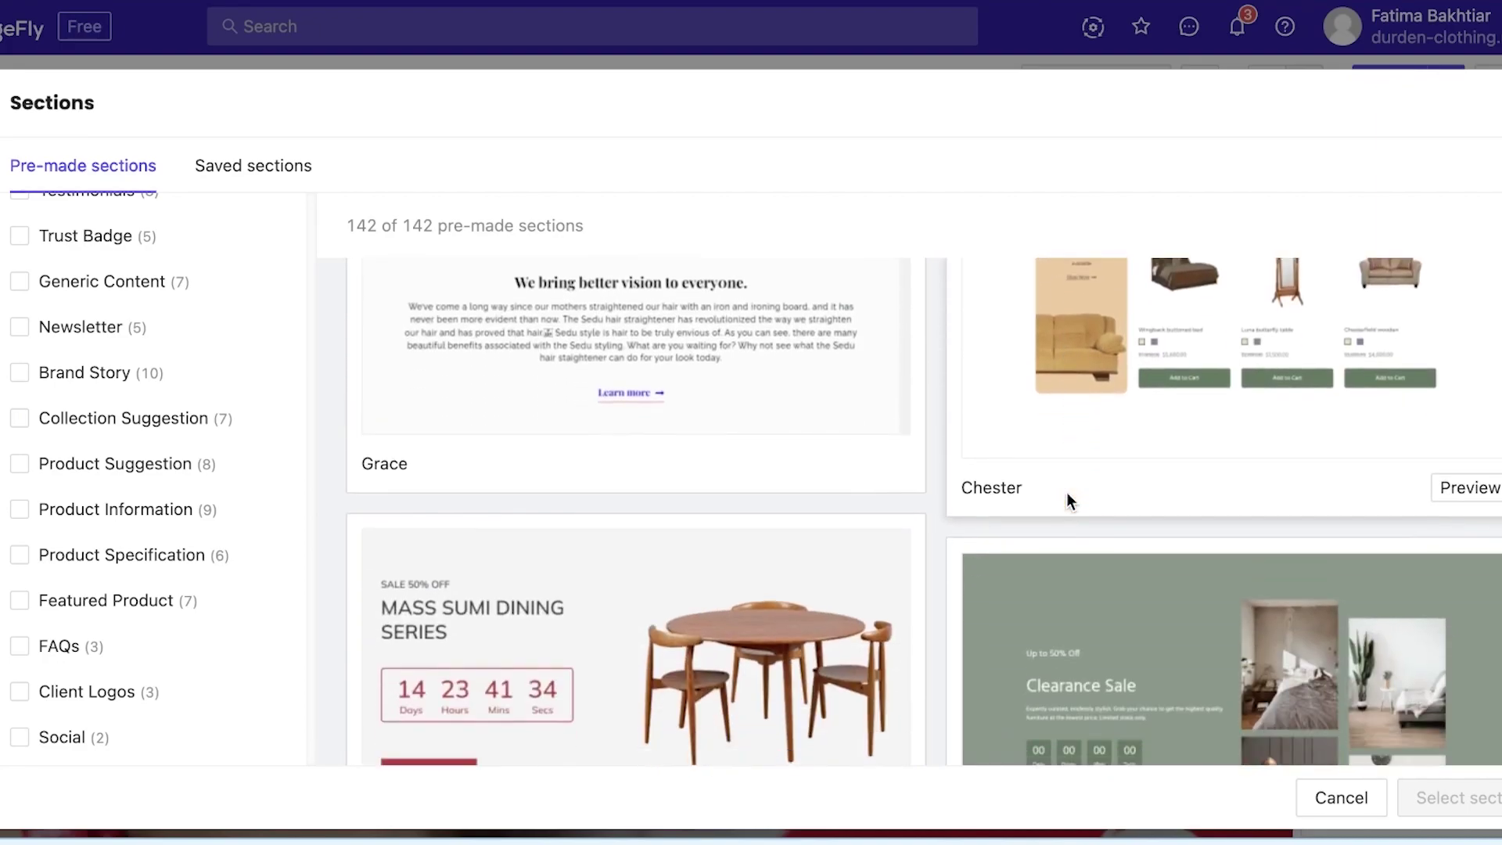
pyautogui.scroll(-15, 787, 472)
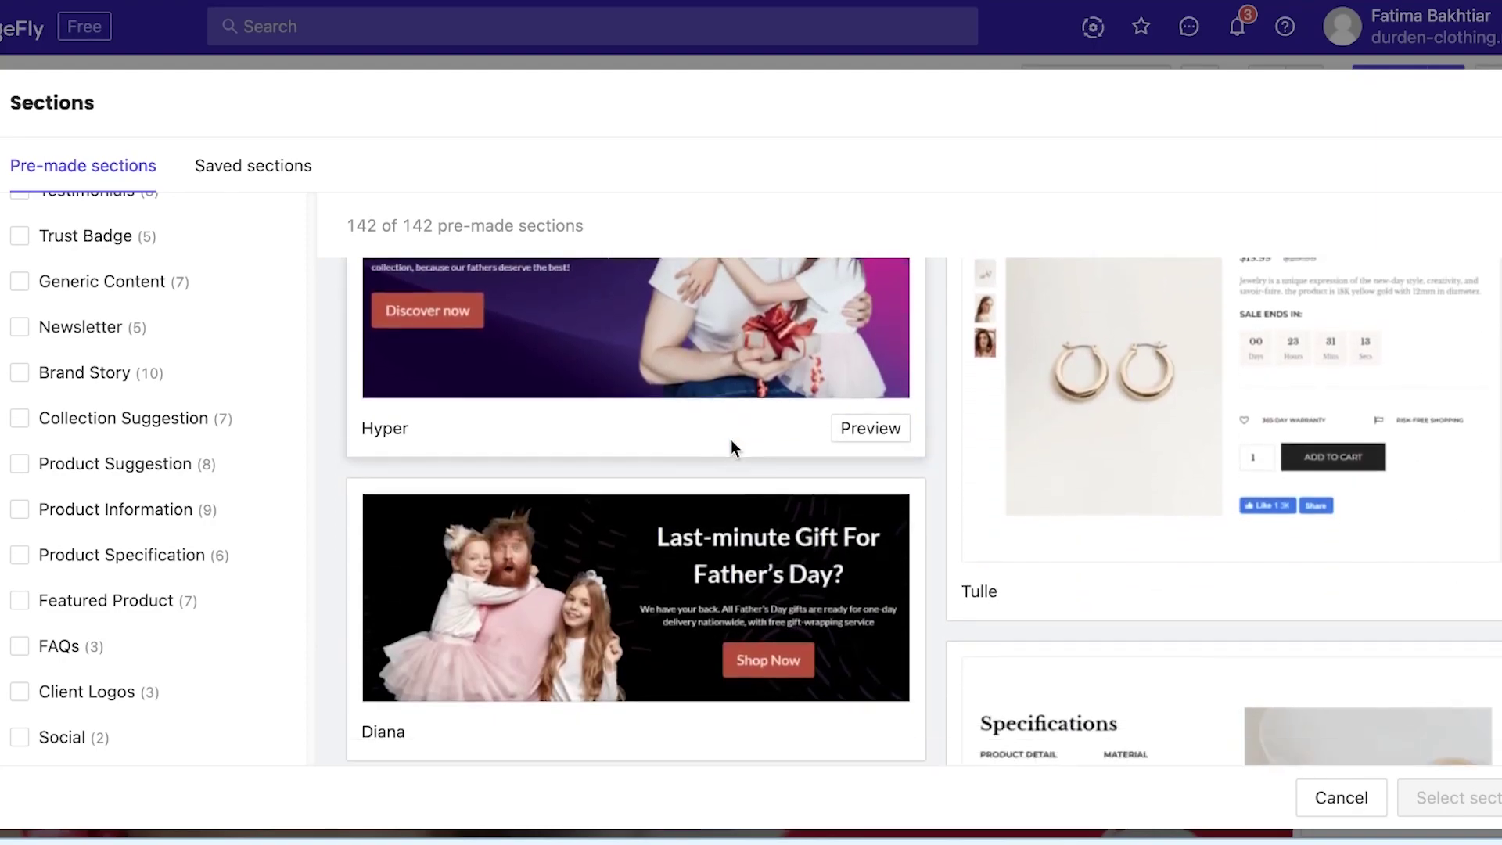
pyautogui.scroll(-5, 730, 440)
pyautogui.scroll(7, 729, 444)
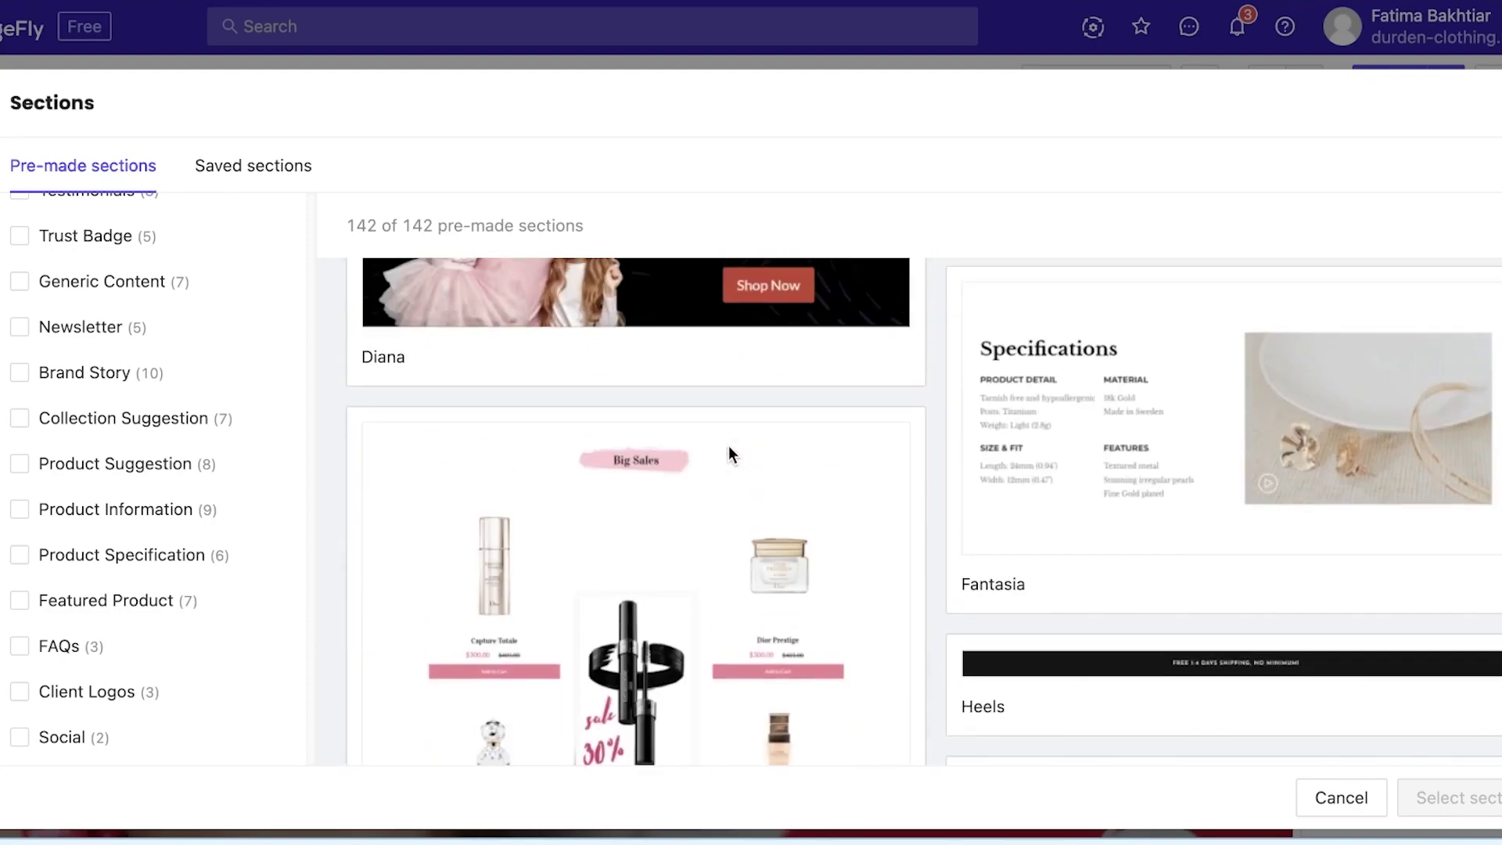
pyautogui.scroll(-15, 729, 444)
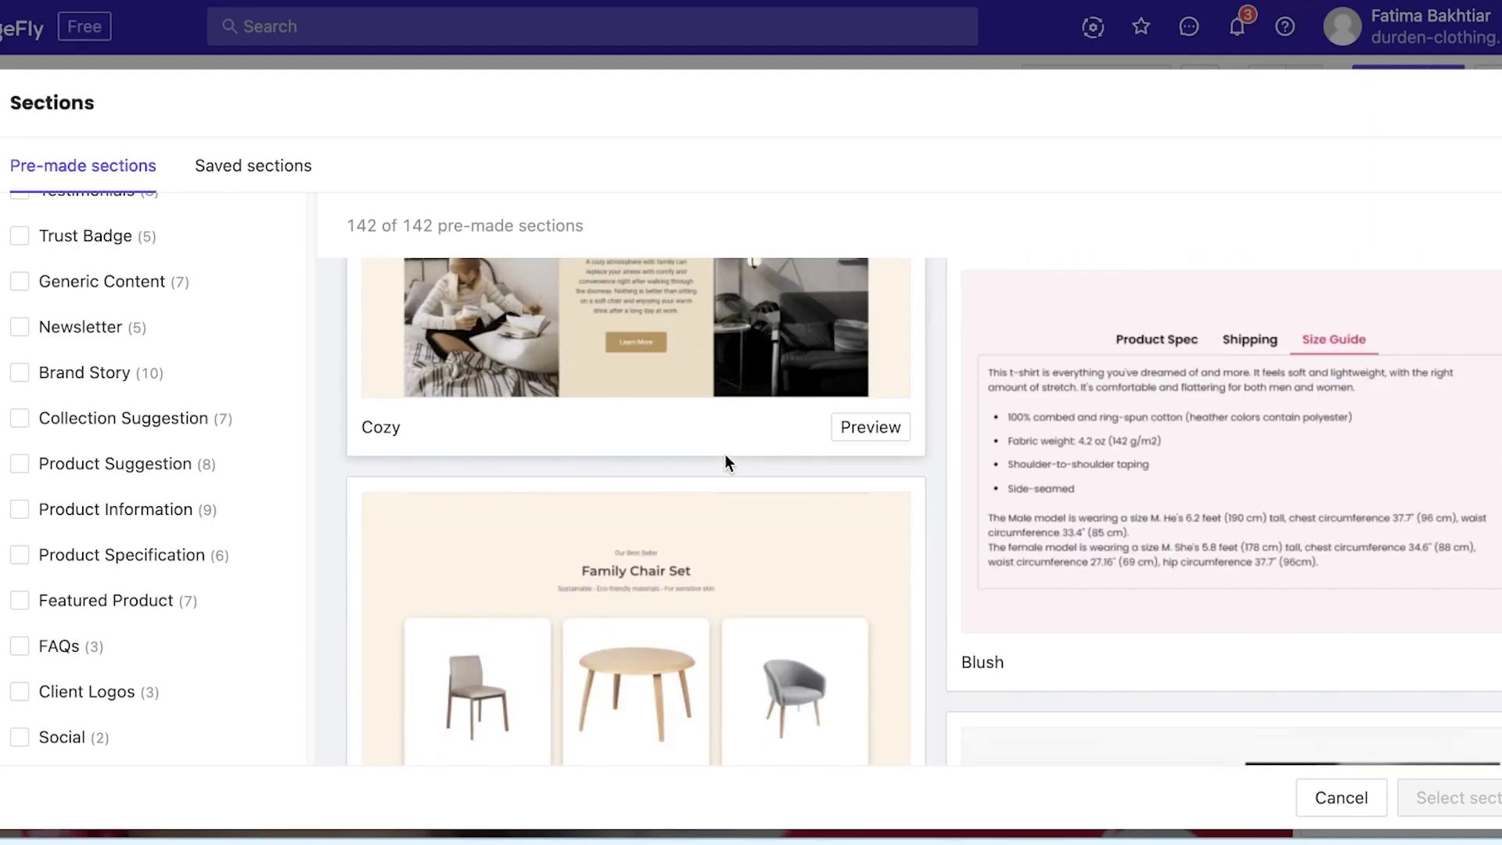
pyautogui.scroll(-10, 724, 453)
pyautogui.scroll(3, 725, 454)
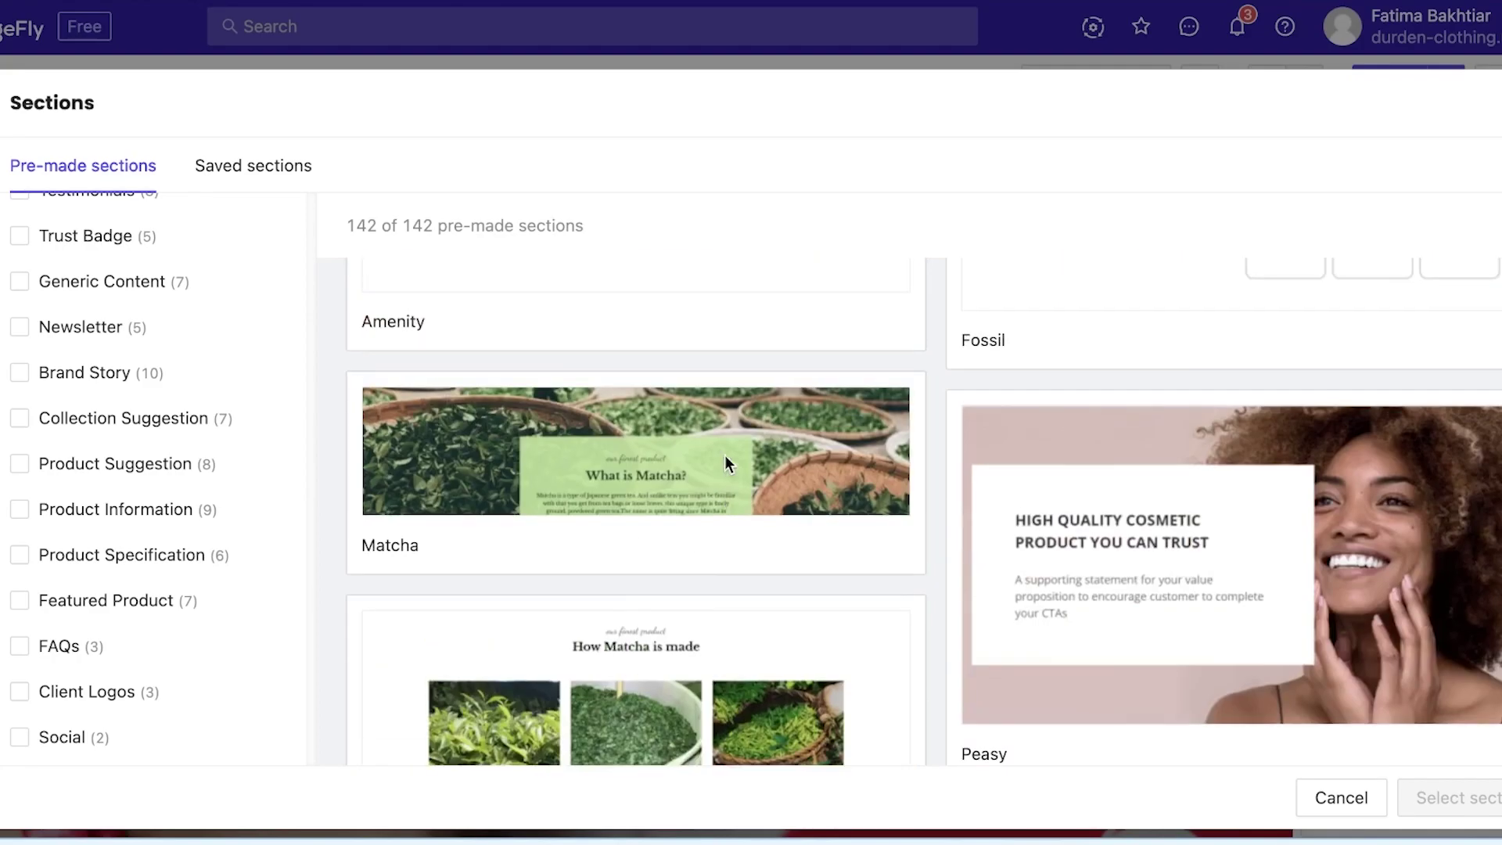
pyautogui.scroll(-5, 724, 454)
pyautogui.scroll(-2, 725, 456)
pyautogui.scroll(3, 1166, 446)
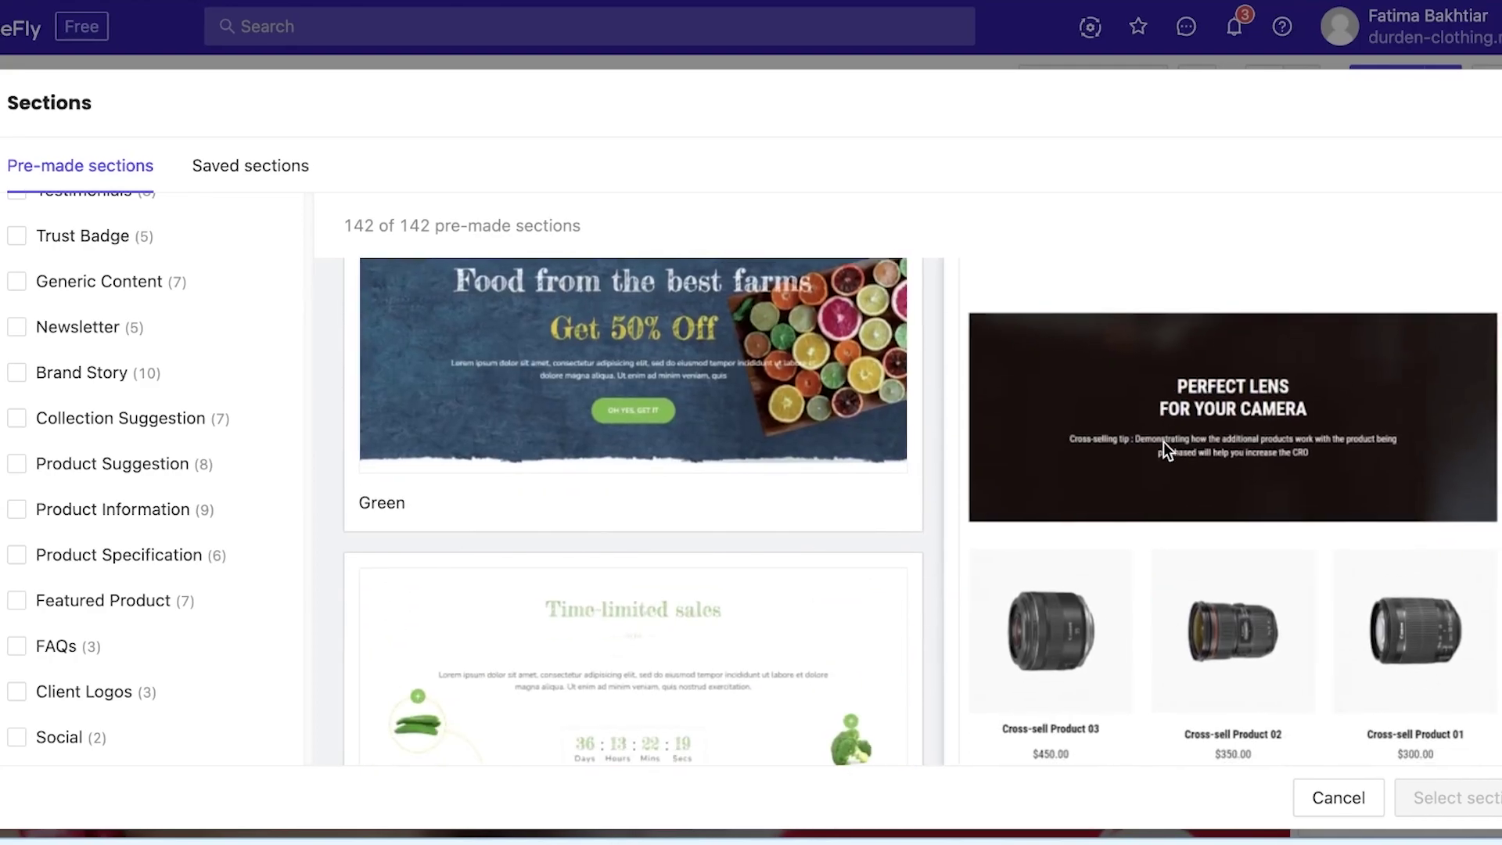
# Insert the pre-made Blanche section with the "PERFECT LENS FOR YOUR CAMERA" banner below the countdown, and select its banner column.
pyautogui.click(1165, 443)
pyautogui.click(1388, 797)
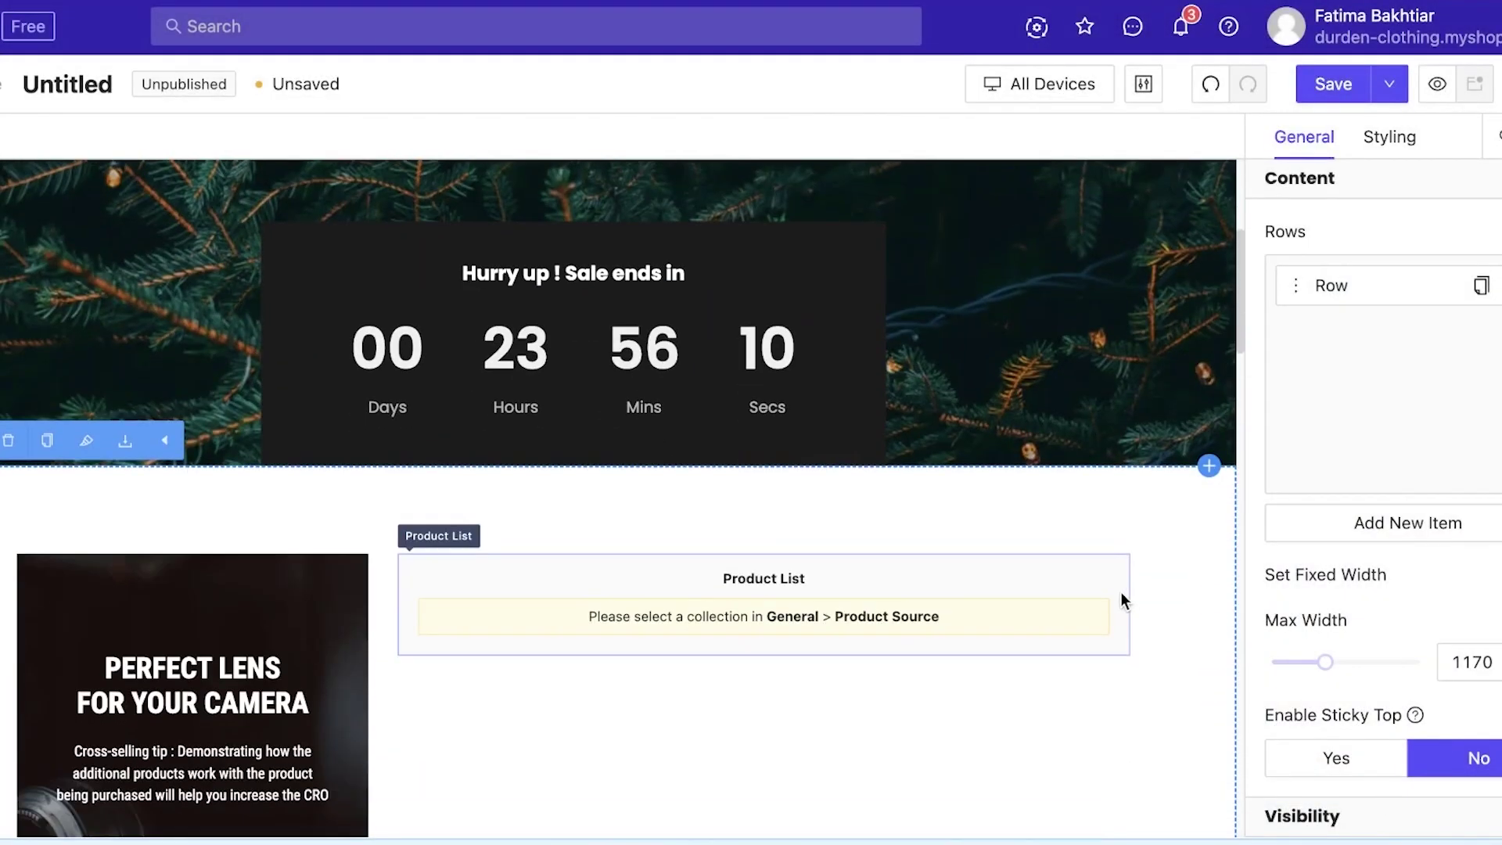
pyautogui.scroll(-4, 577, 523)
pyautogui.click(335, 414)
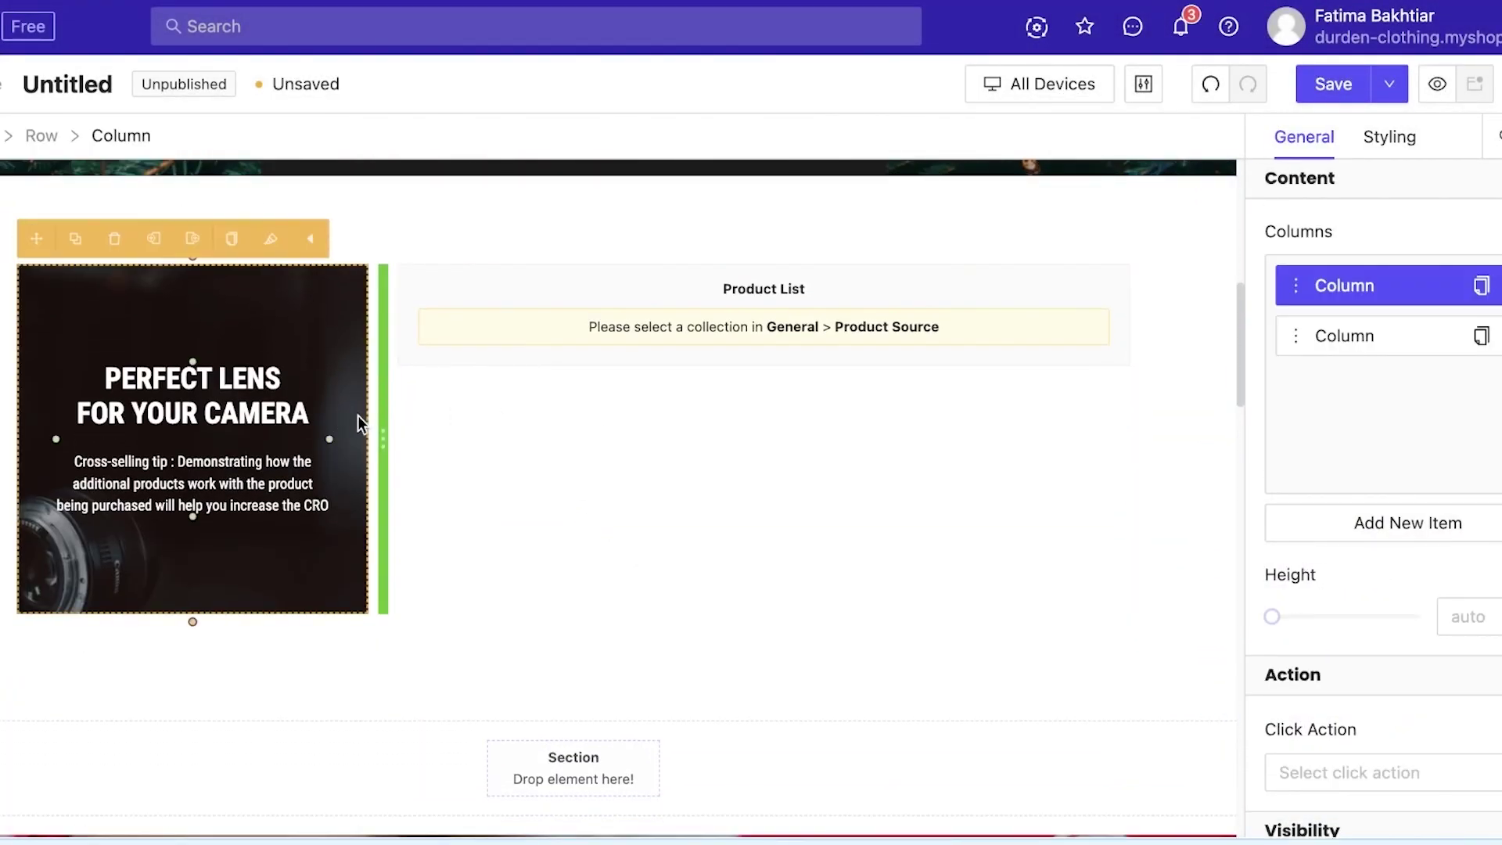
# Try to add a ready-made Product List layout onto the empty Product List beside the camera banner.
pyautogui.click(646, 343)
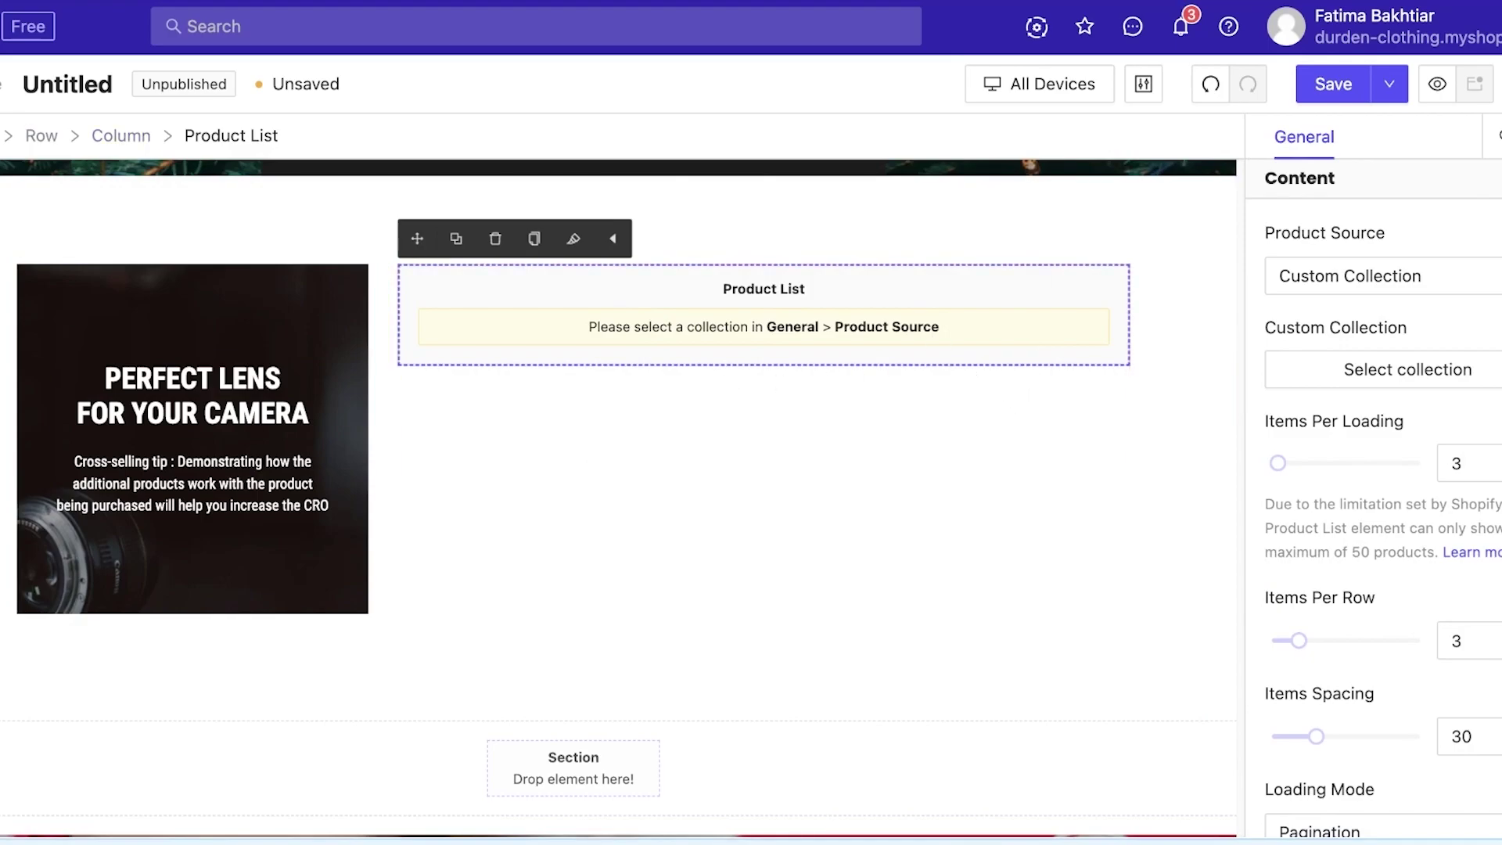
pyautogui.click(25, 250)
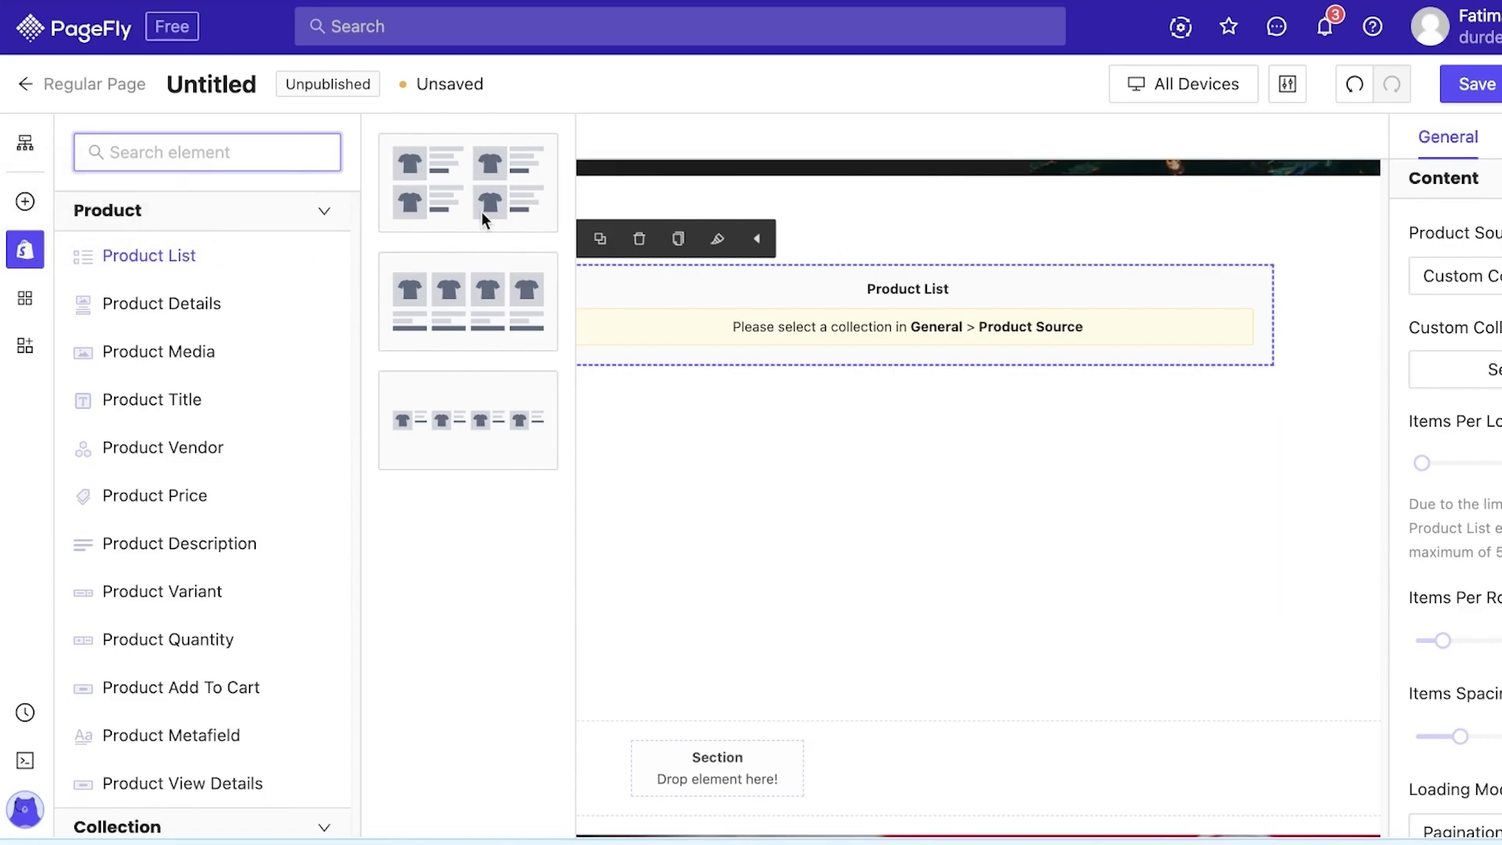
pyautogui.moveTo(699, 283); pyautogui.dragTo(840, 317)
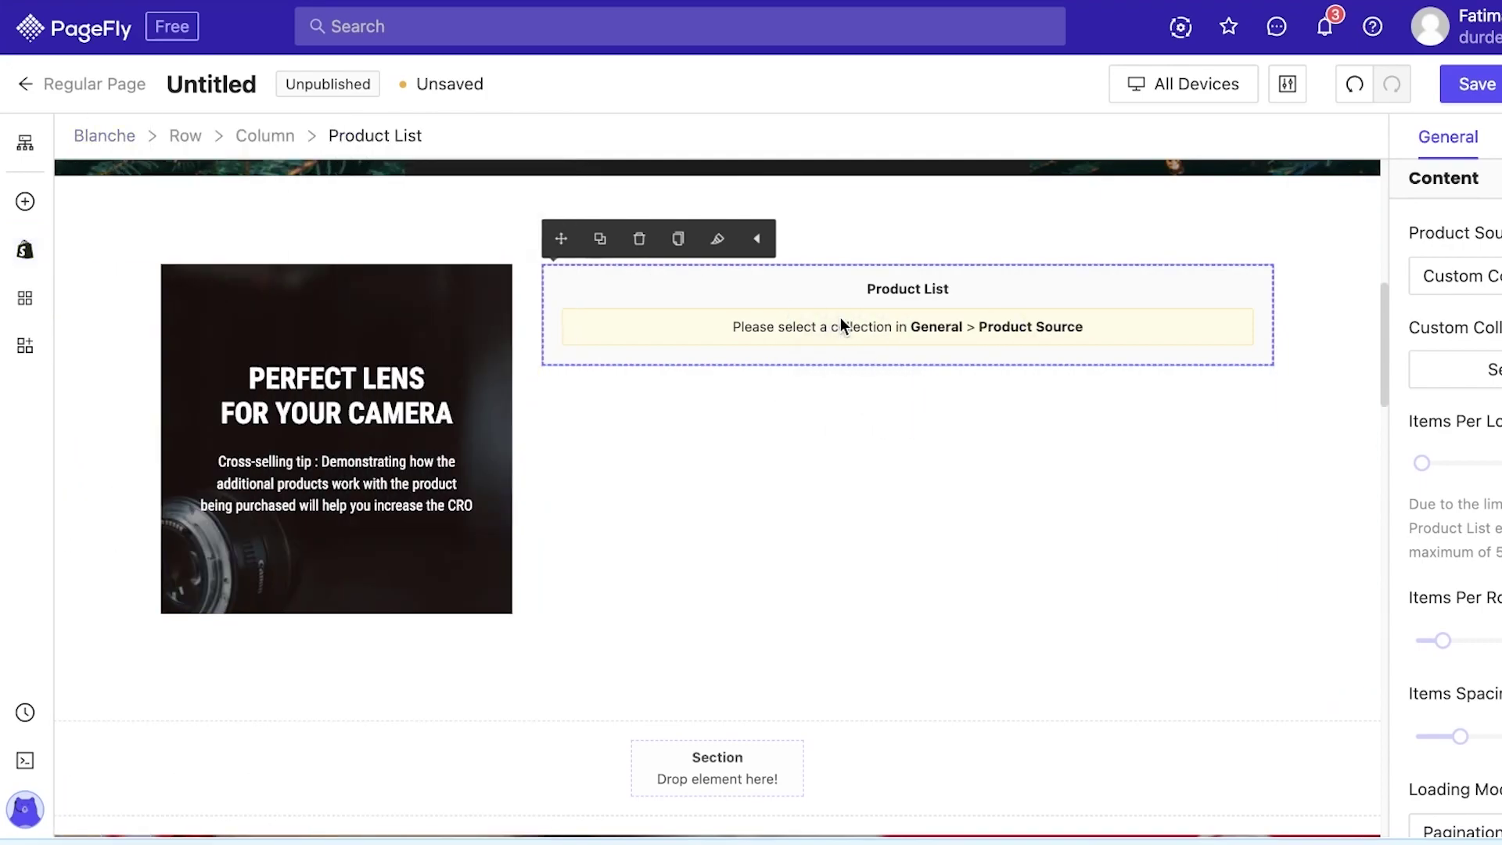
pyautogui.click(39, 254)
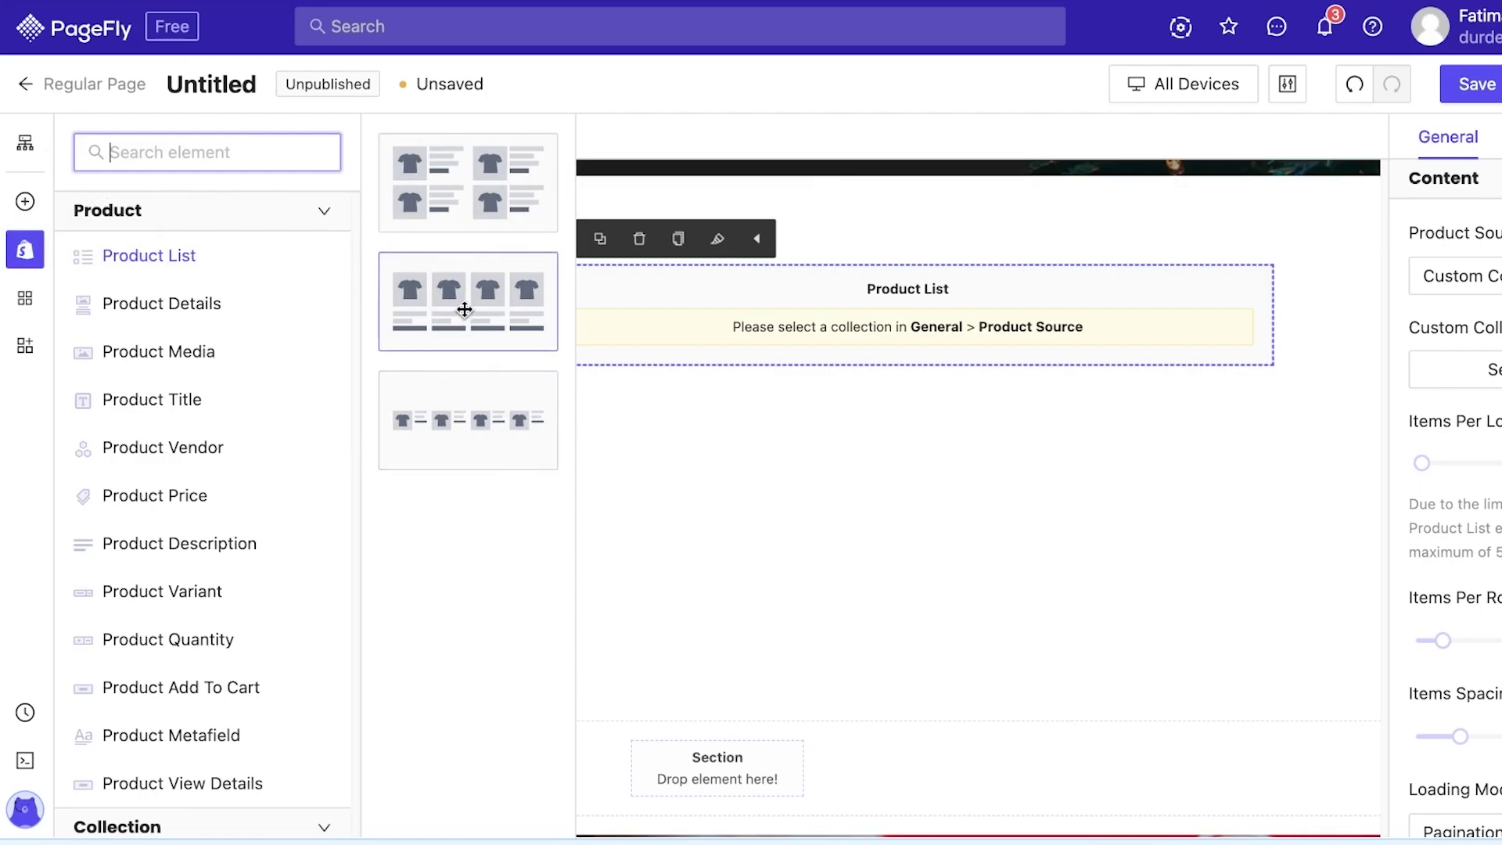
pyautogui.moveTo(550, 376); pyautogui.dragTo(844, 270)
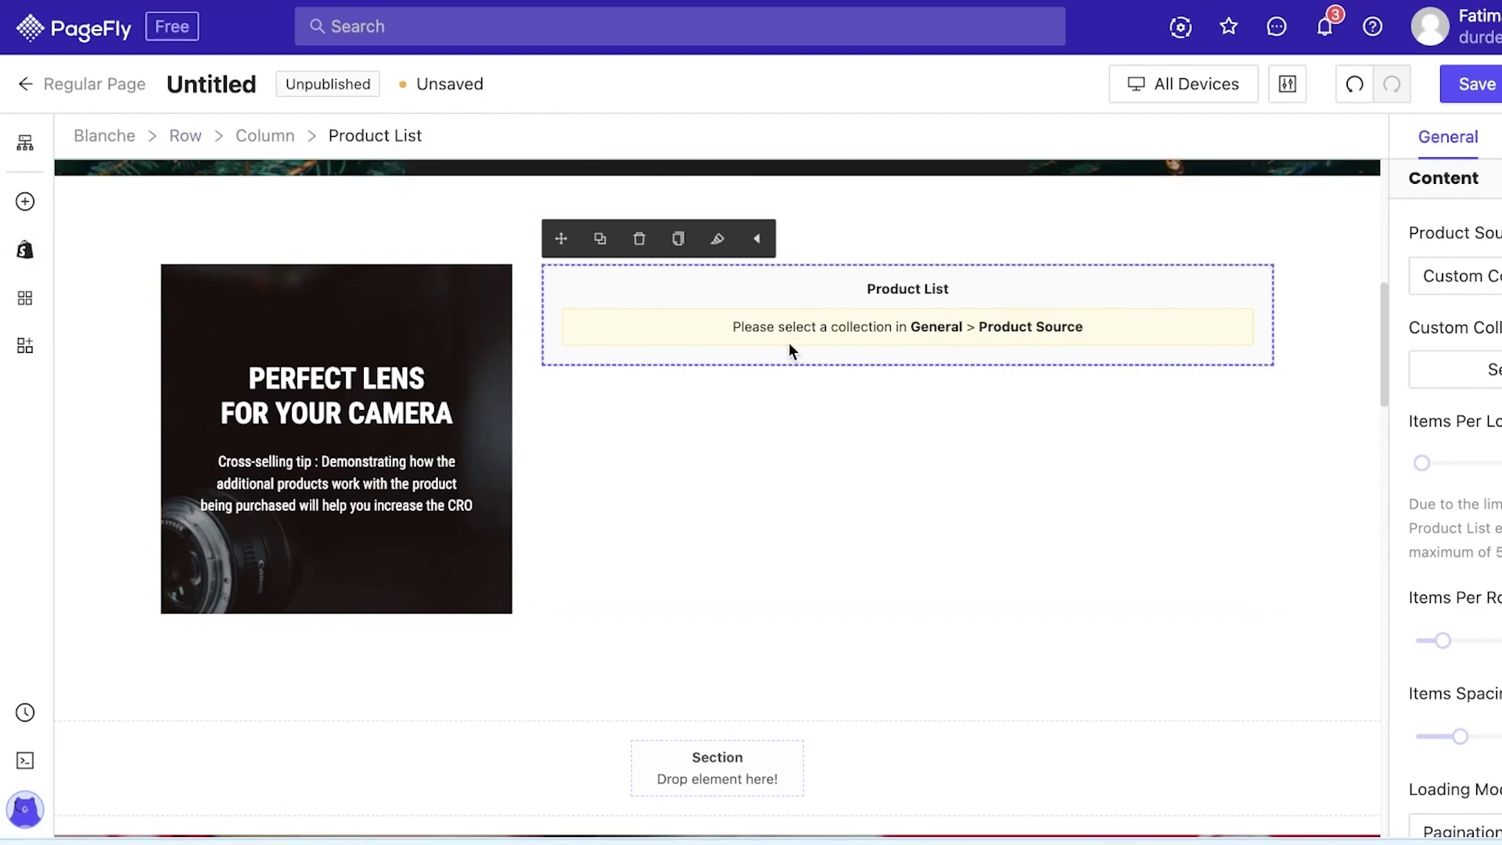
# Replace the empty Product List beside the camera banner with the Product List variant showing four products in a row.
pyautogui.click(639, 238)
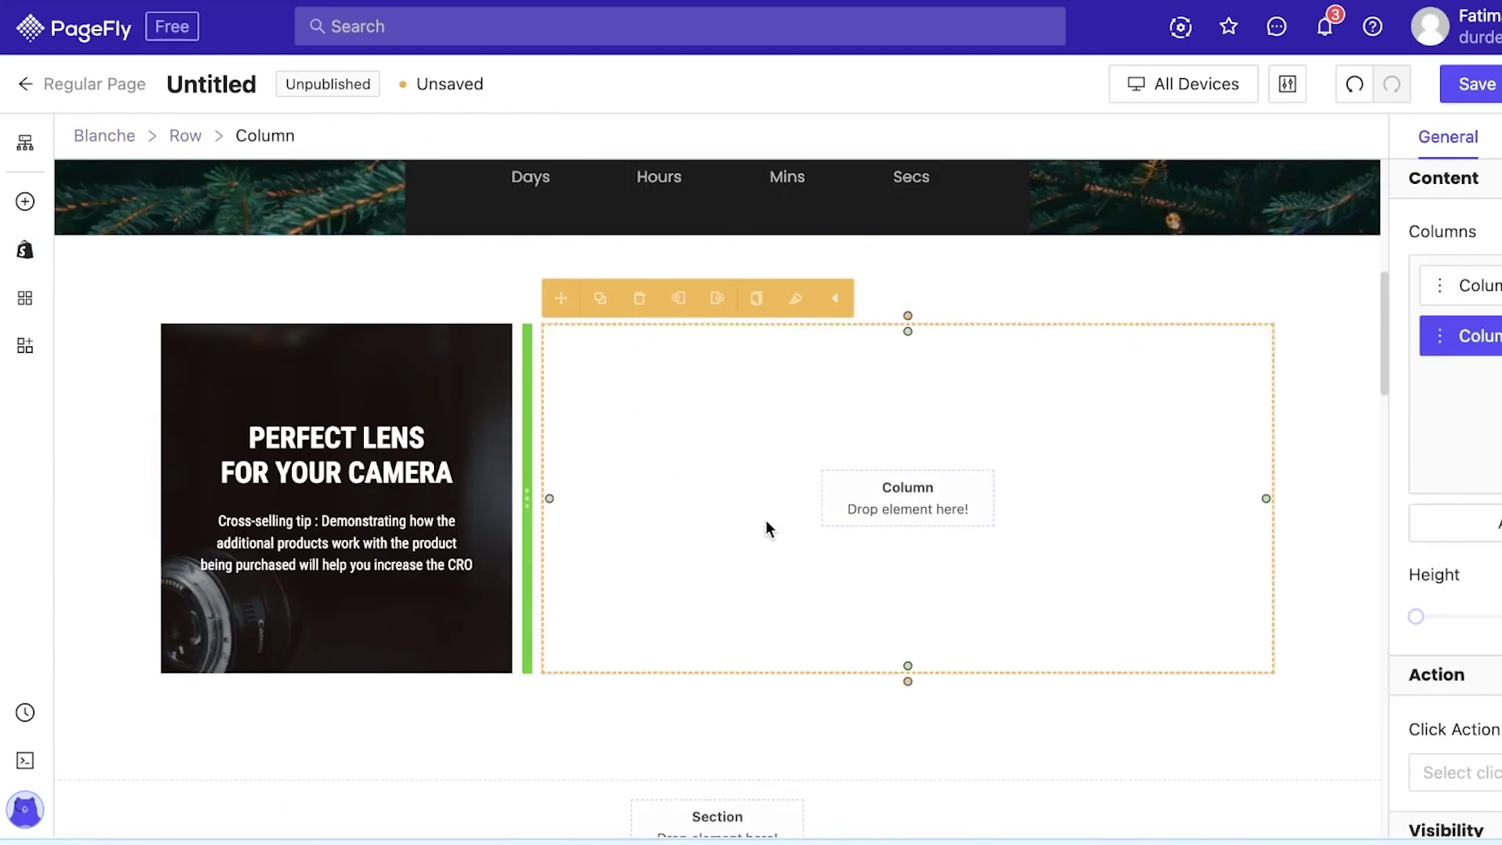
pyautogui.click(25, 249)
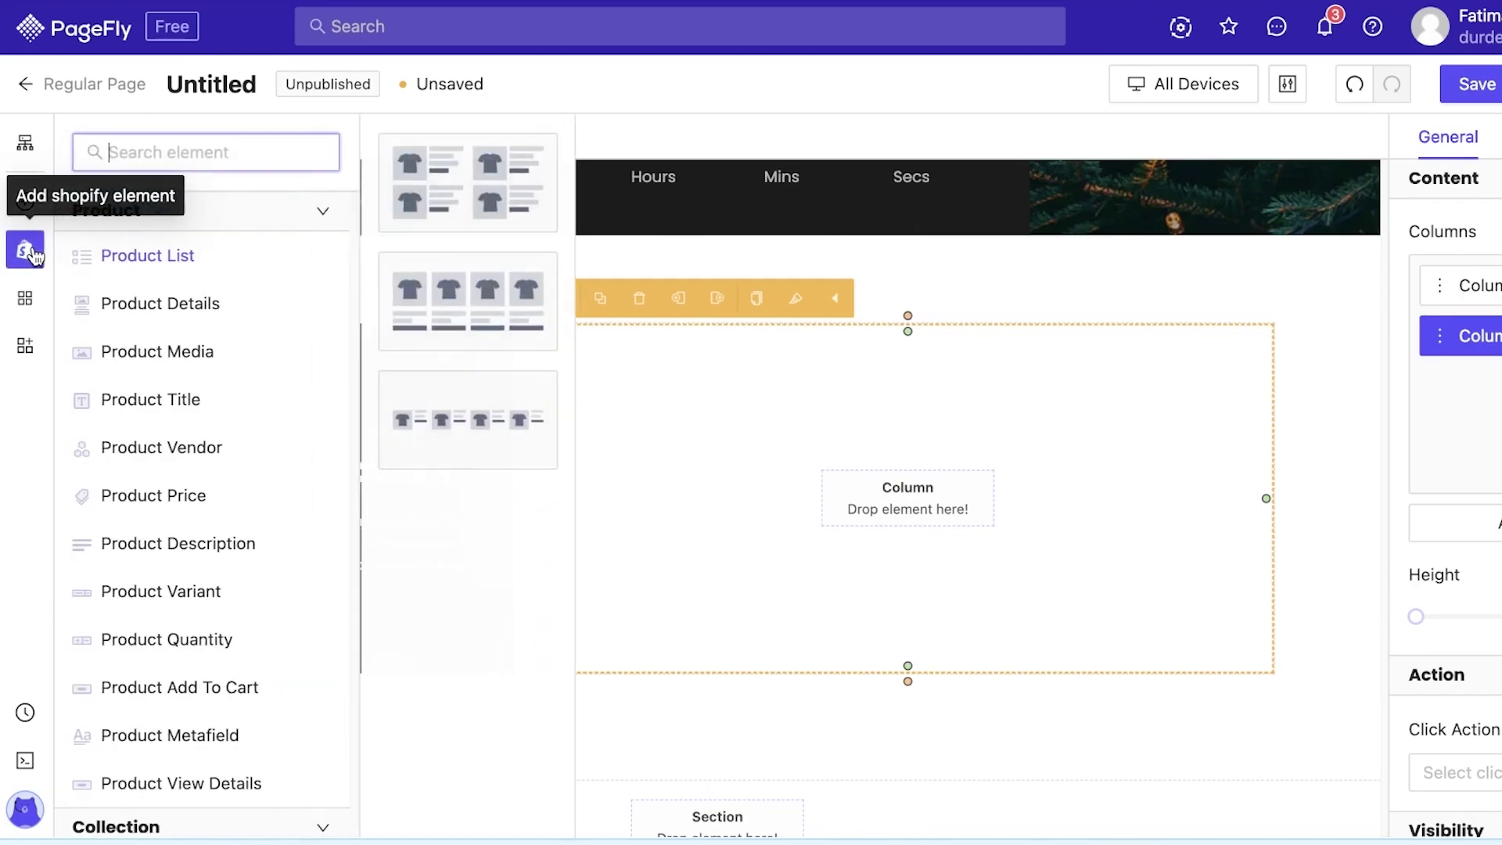
pyautogui.moveTo(222, 271); pyautogui.dragTo(677, 351)
pyautogui.moveTo(490, 295); pyautogui.dragTo(825, 504)
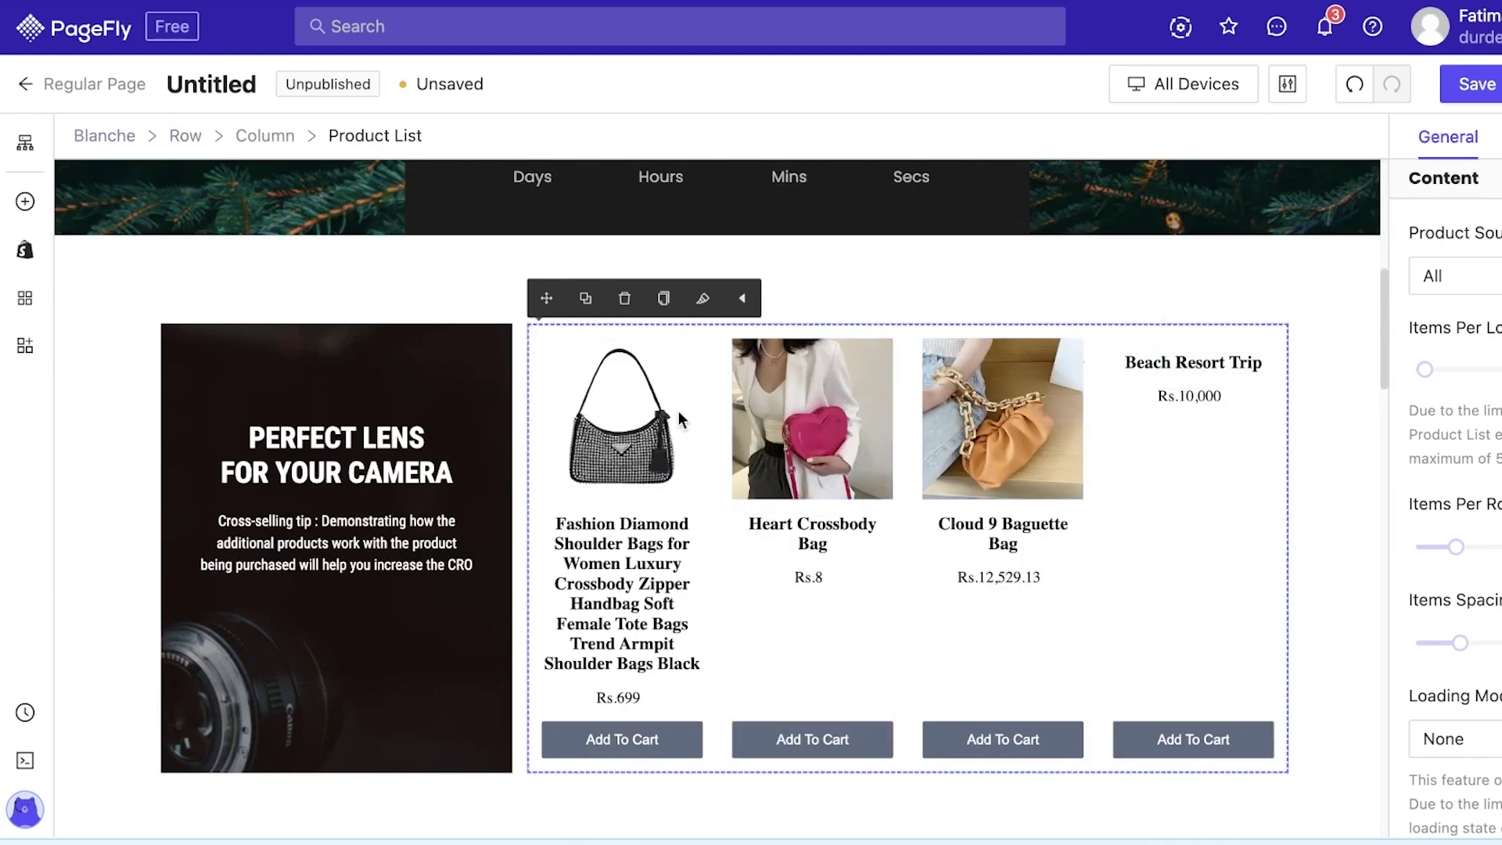
# Delete the empty section between the camera lens product section and the "Get Inspired & Shop" section.
pyautogui.scroll(-1, 710, 520)
pyautogui.scroll(3, 710, 520)
pyautogui.scroll(-3, 637, 462)
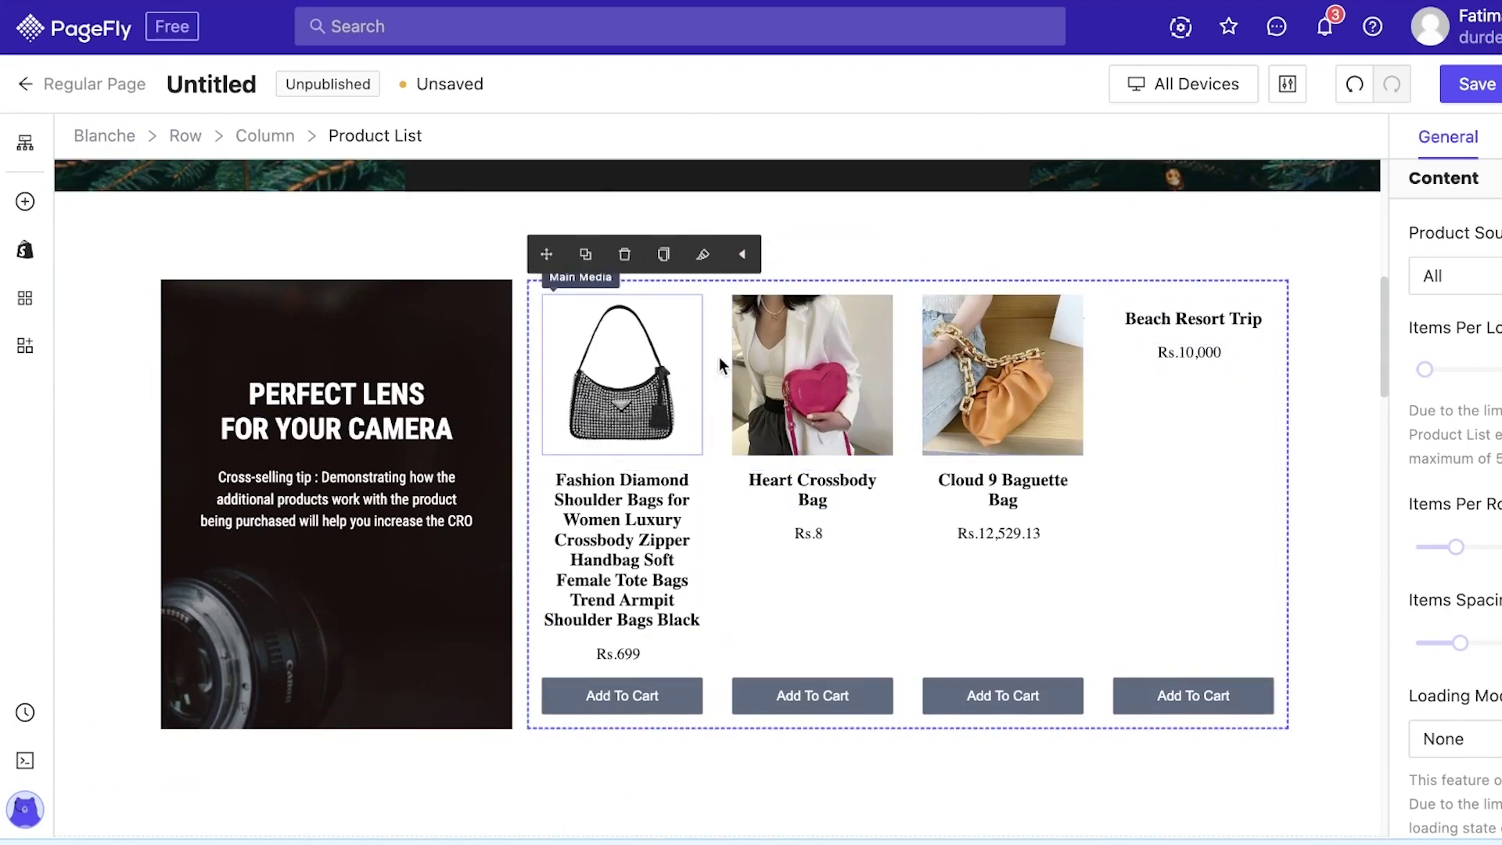
pyautogui.scroll(-4, 719, 458)
pyautogui.scroll(5, 704, 470)
pyautogui.scroll(-3, 814, 540)
pyautogui.click(921, 665)
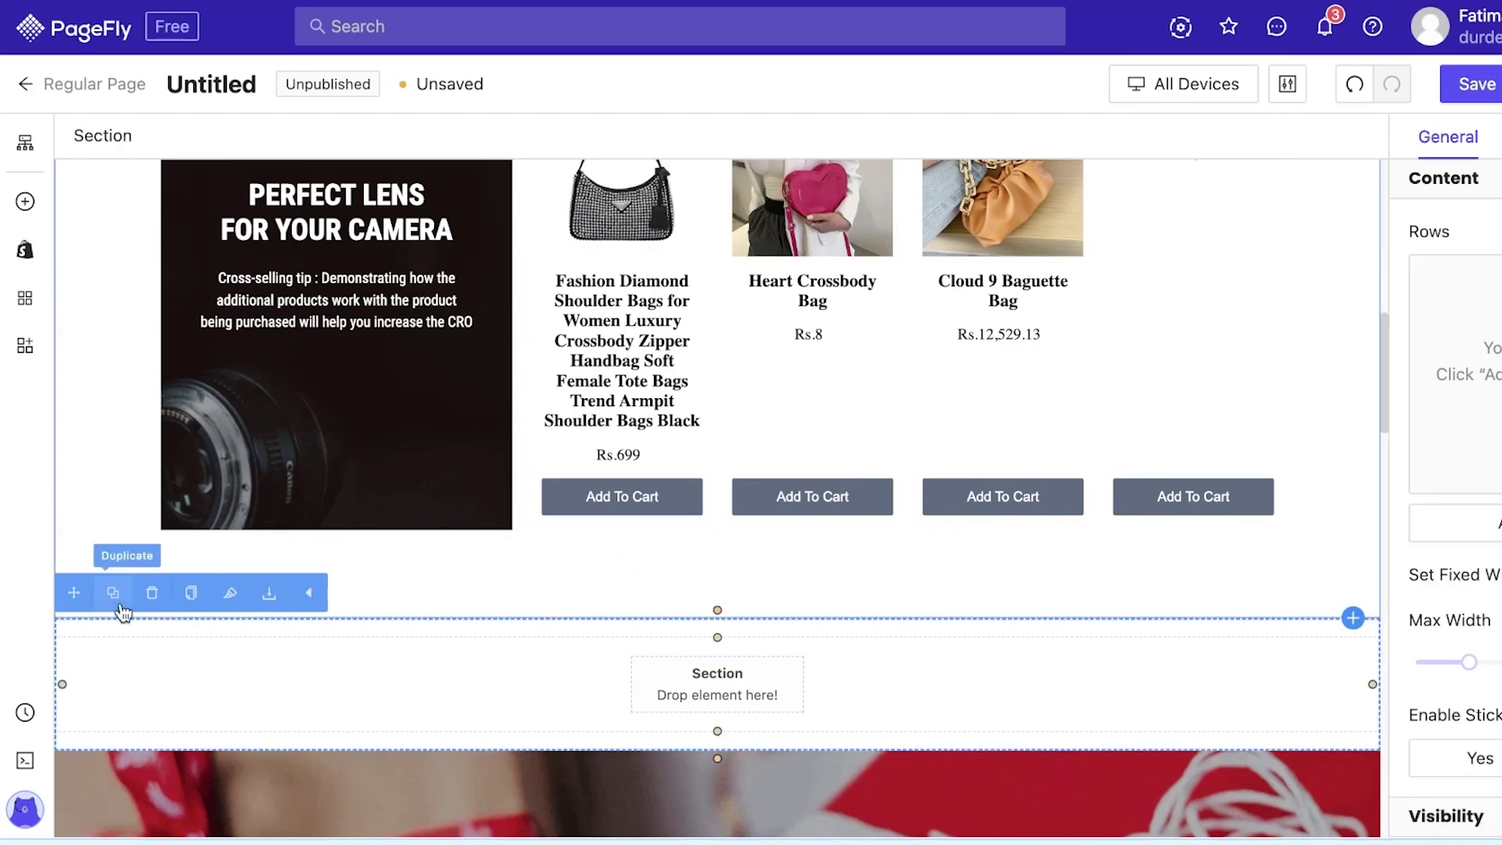
pyautogui.click(145, 593)
# Set the Blanche section's maximum width to 1233 px and collapse its Content settings.
pyautogui.scroll(3, 1048, 402)
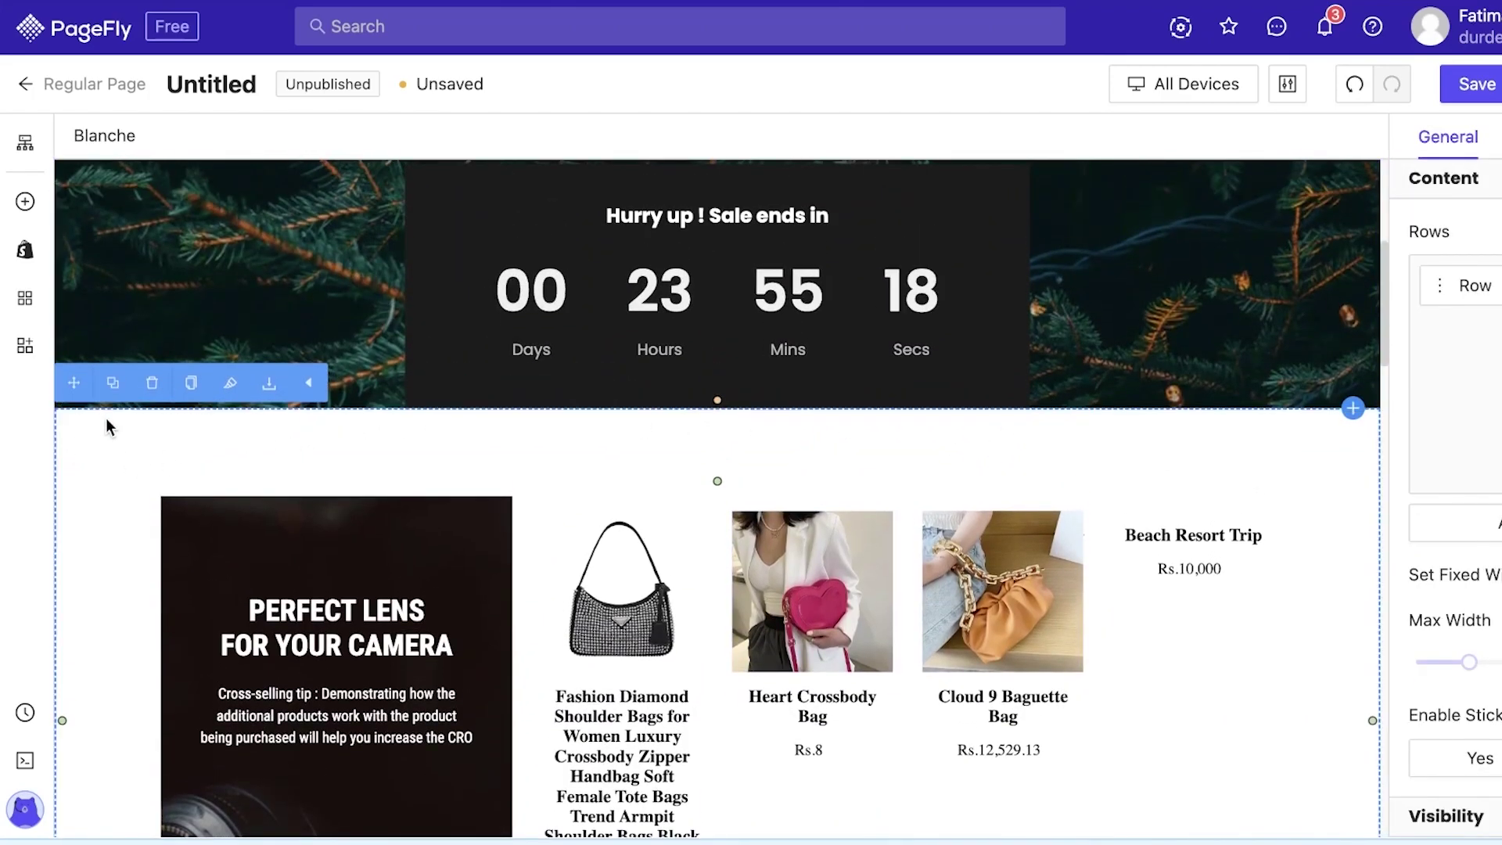
pyautogui.scroll(-1, 106, 422)
pyautogui.moveTo(1469, 662); pyautogui.dragTo(1501, 662)
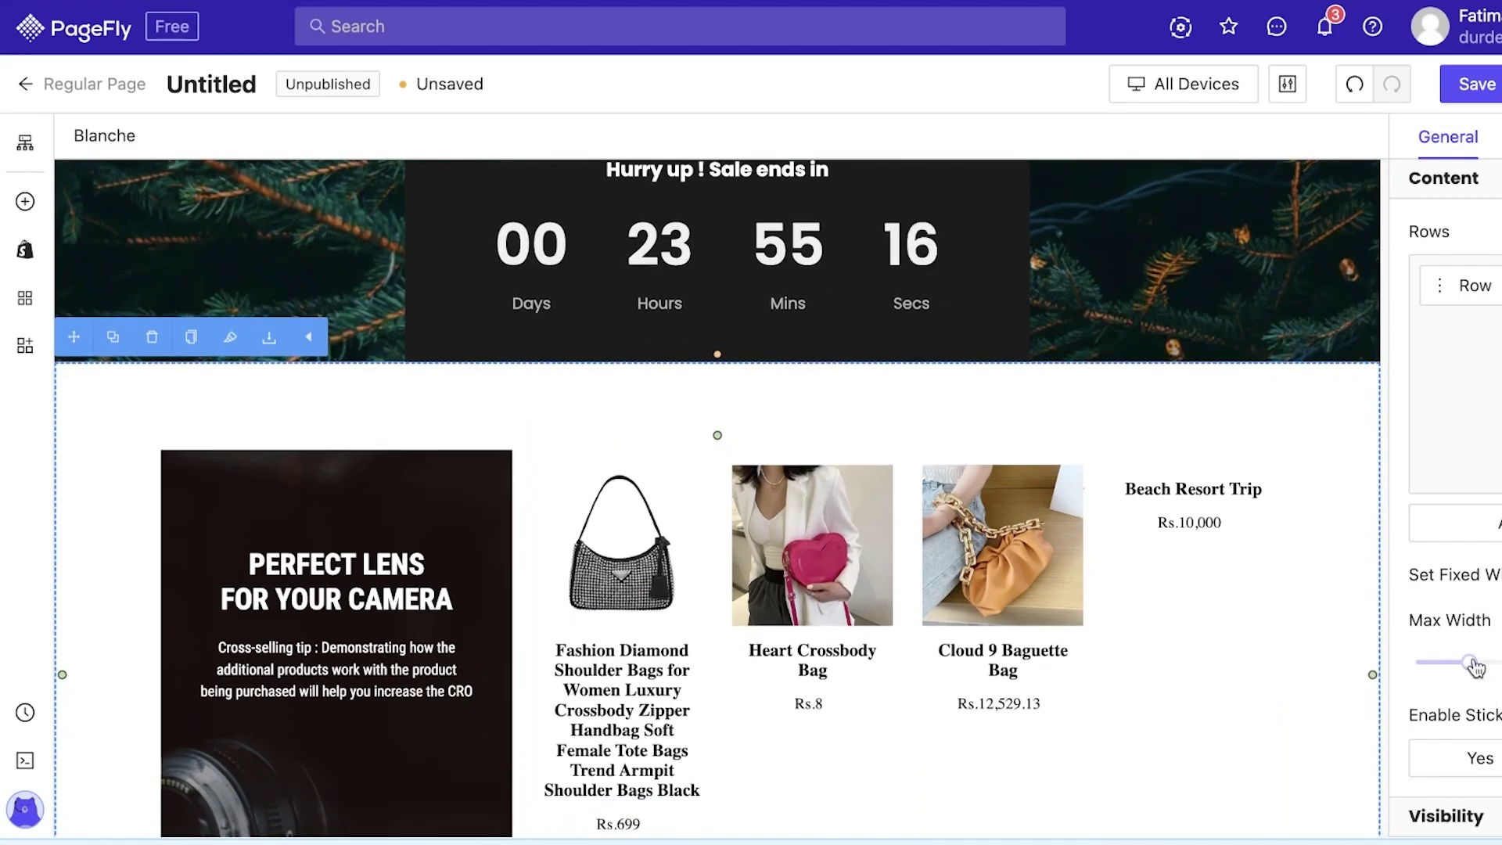
pyautogui.moveTo(1307, 661); pyautogui.dragTo(1257, 662)
pyautogui.scroll(-4, 1330, 736)
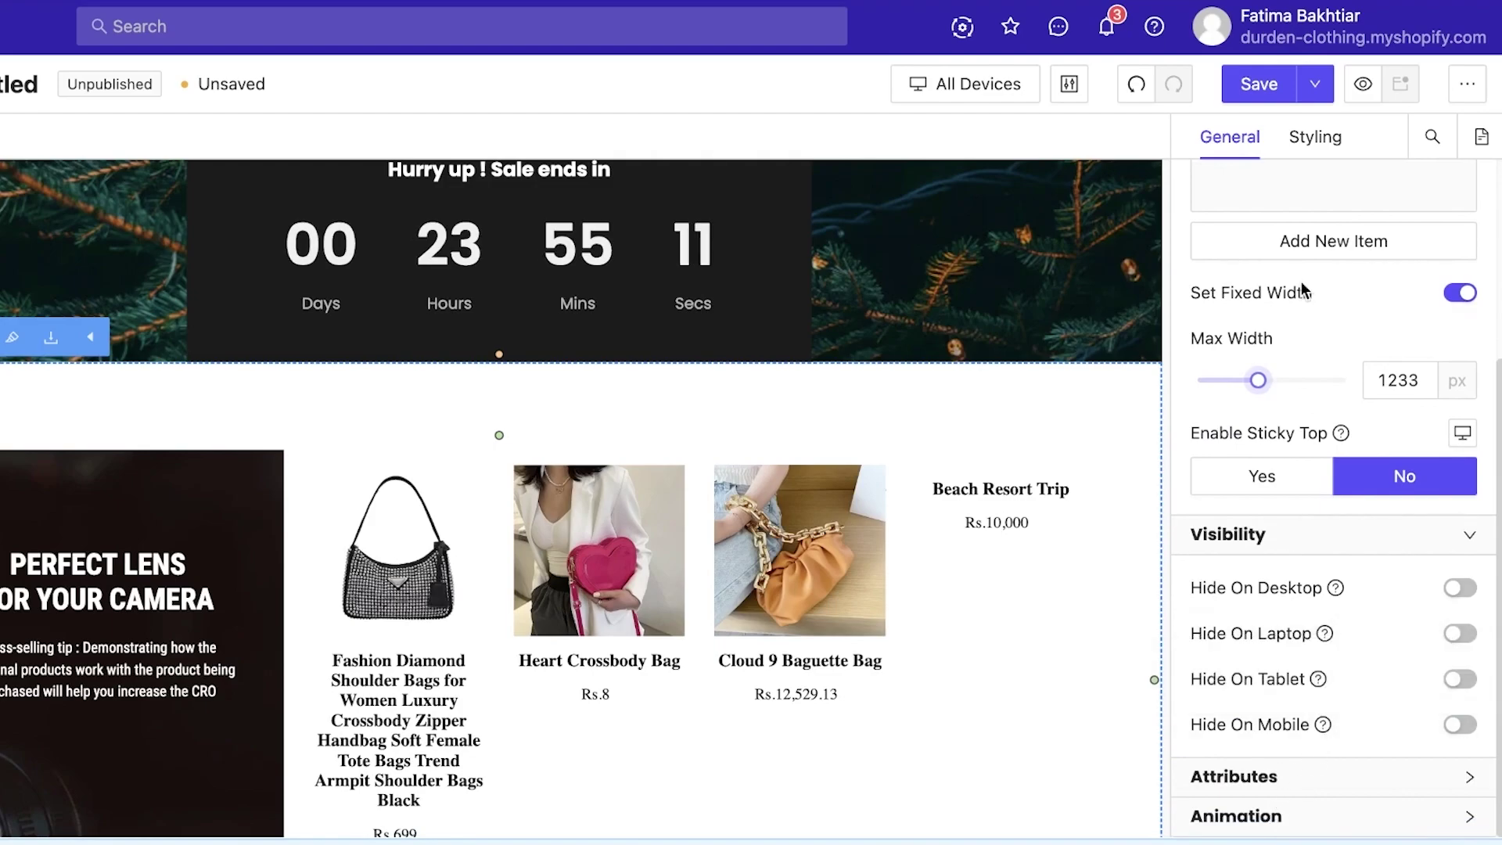
pyautogui.scroll(4, 1330, 204)
pyautogui.click(1280, 192)
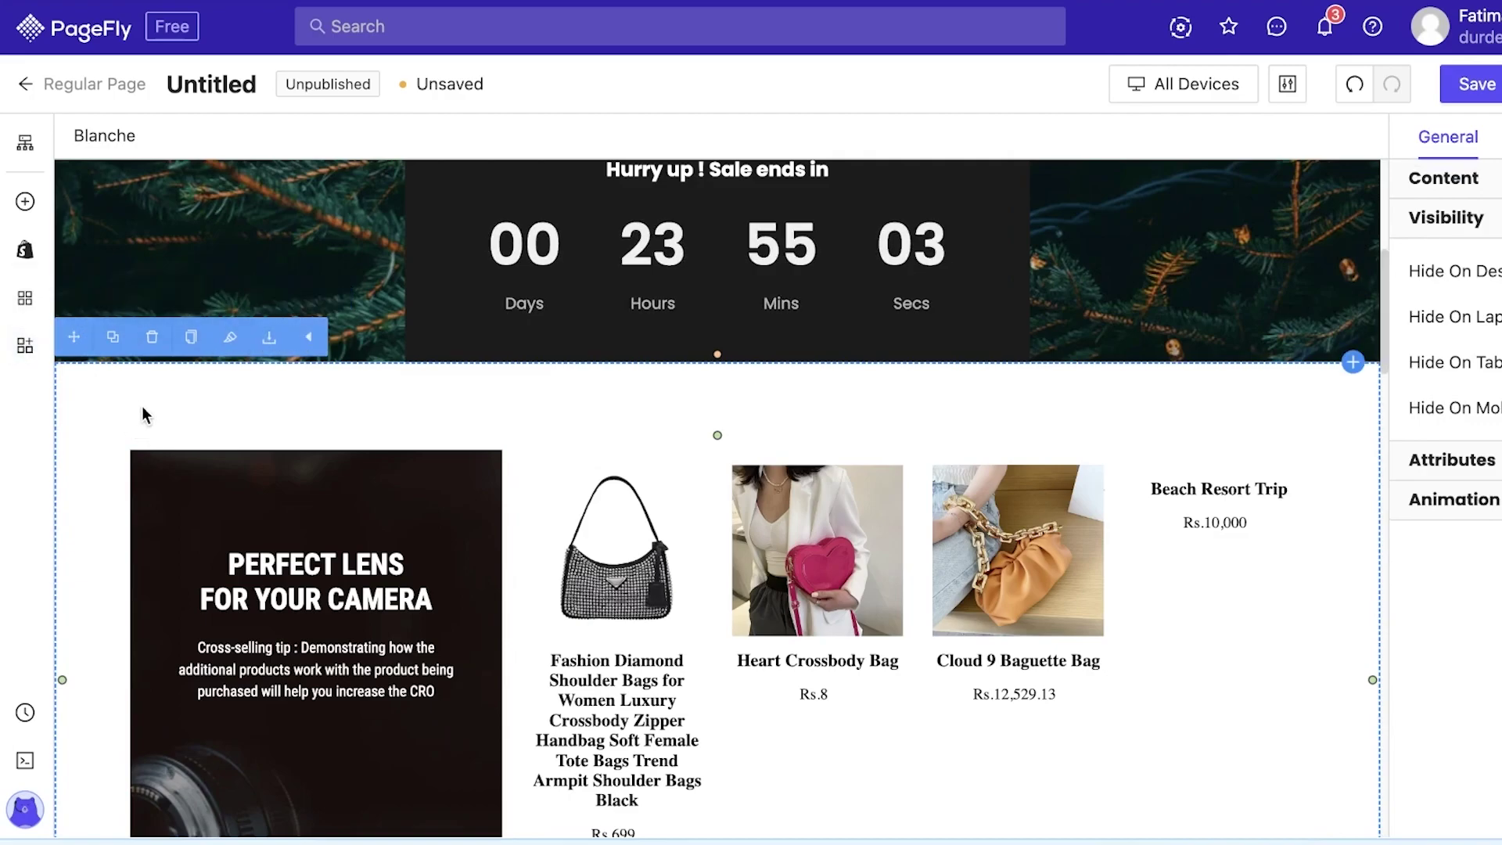
# Retitle the camera banner "The perfect gifts for your loved ones" and set its paragraph to "Make the woman of your dreams happy with our lastest purse collection.".
pyautogui.scroll(-1, 161, 446)
pyautogui.doubleClick(313, 524)
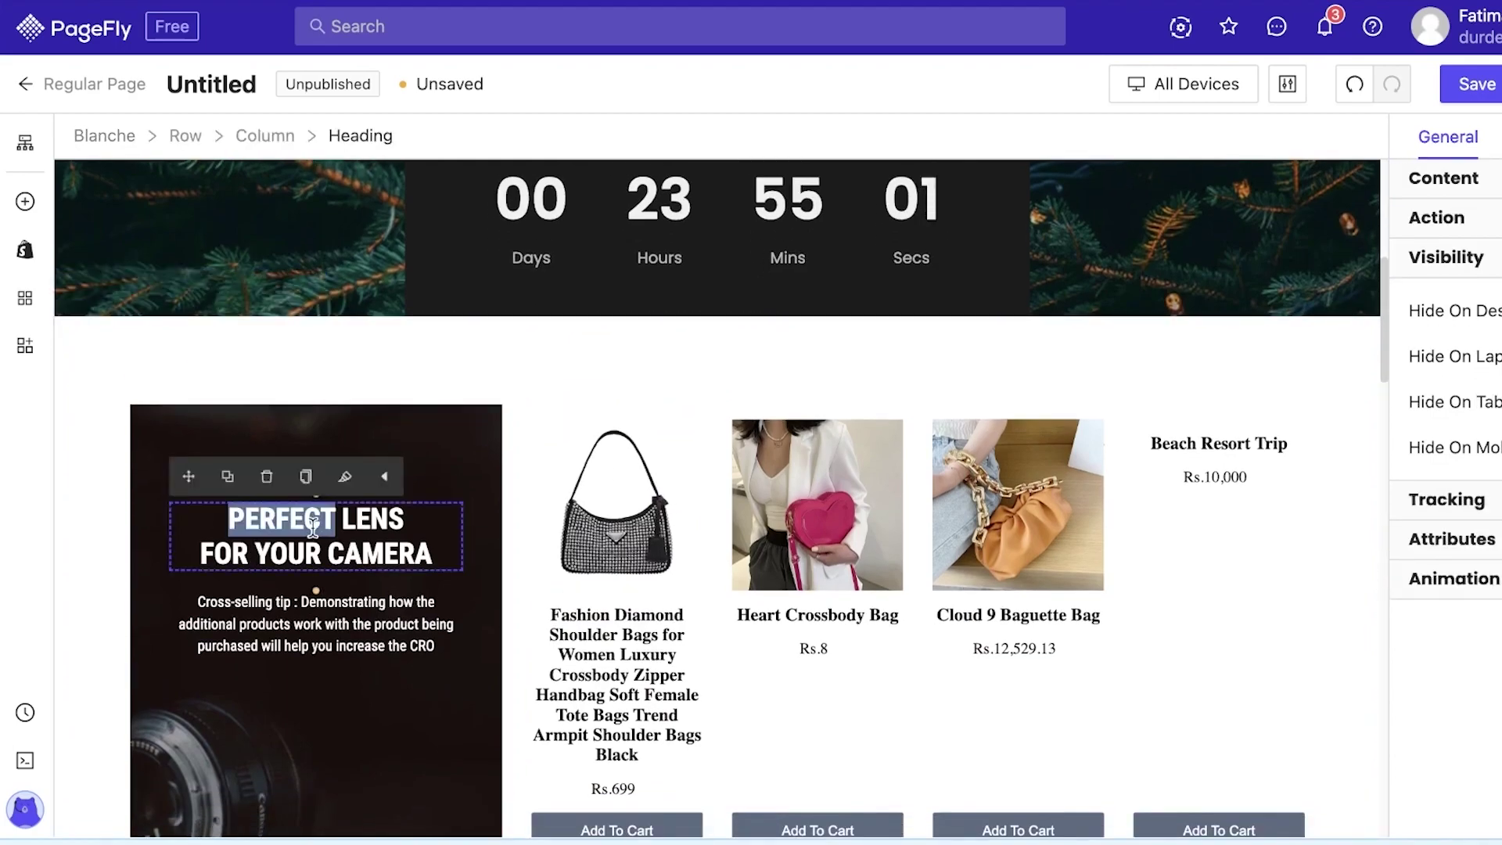
pyautogui.click(362, 555)
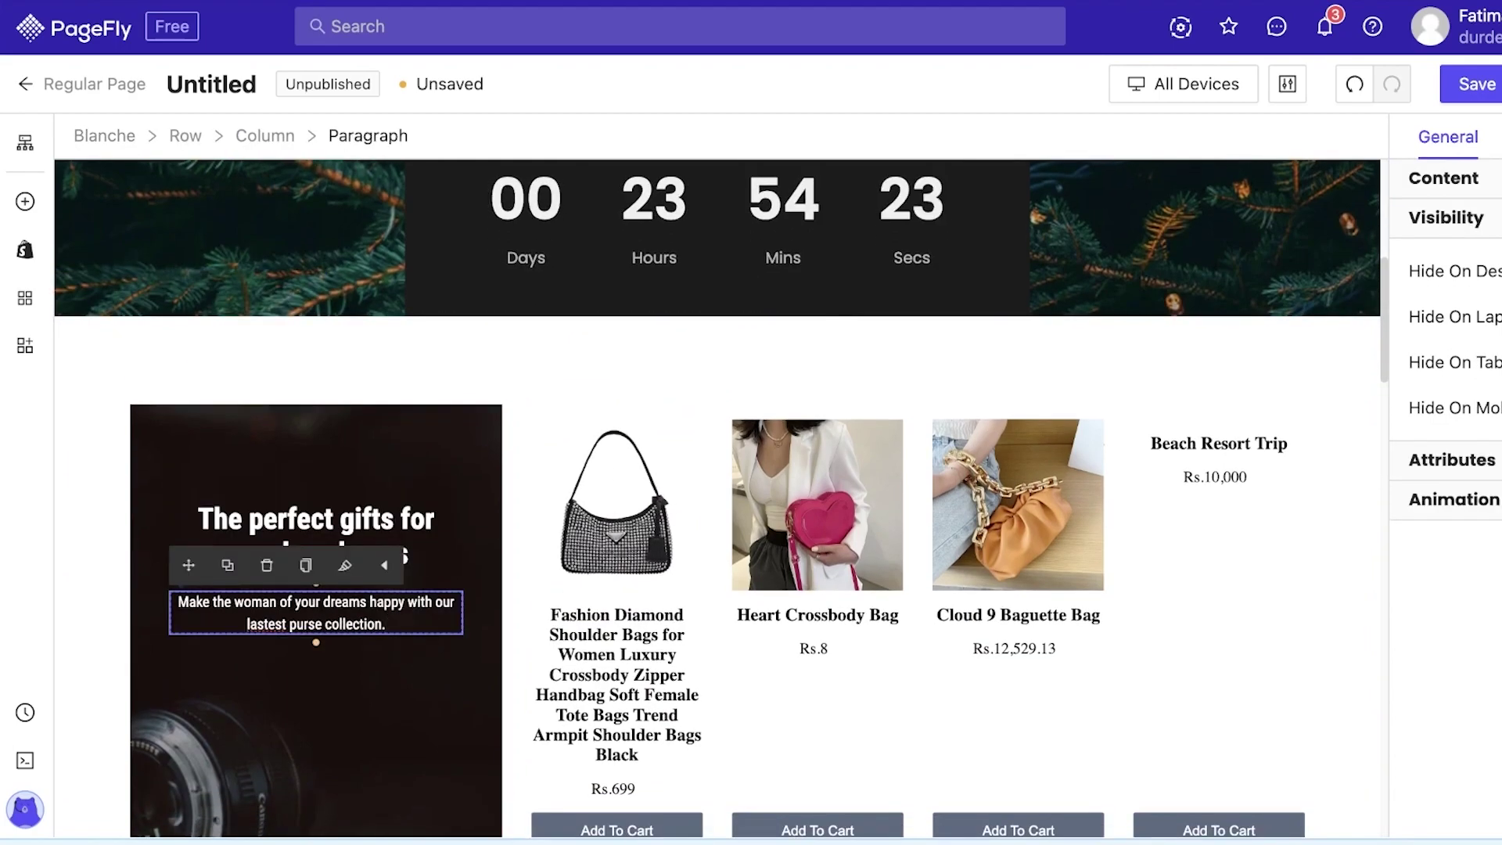
pyautogui.scroll(-3, 1024, 504)
pyautogui.click(1357, 618)
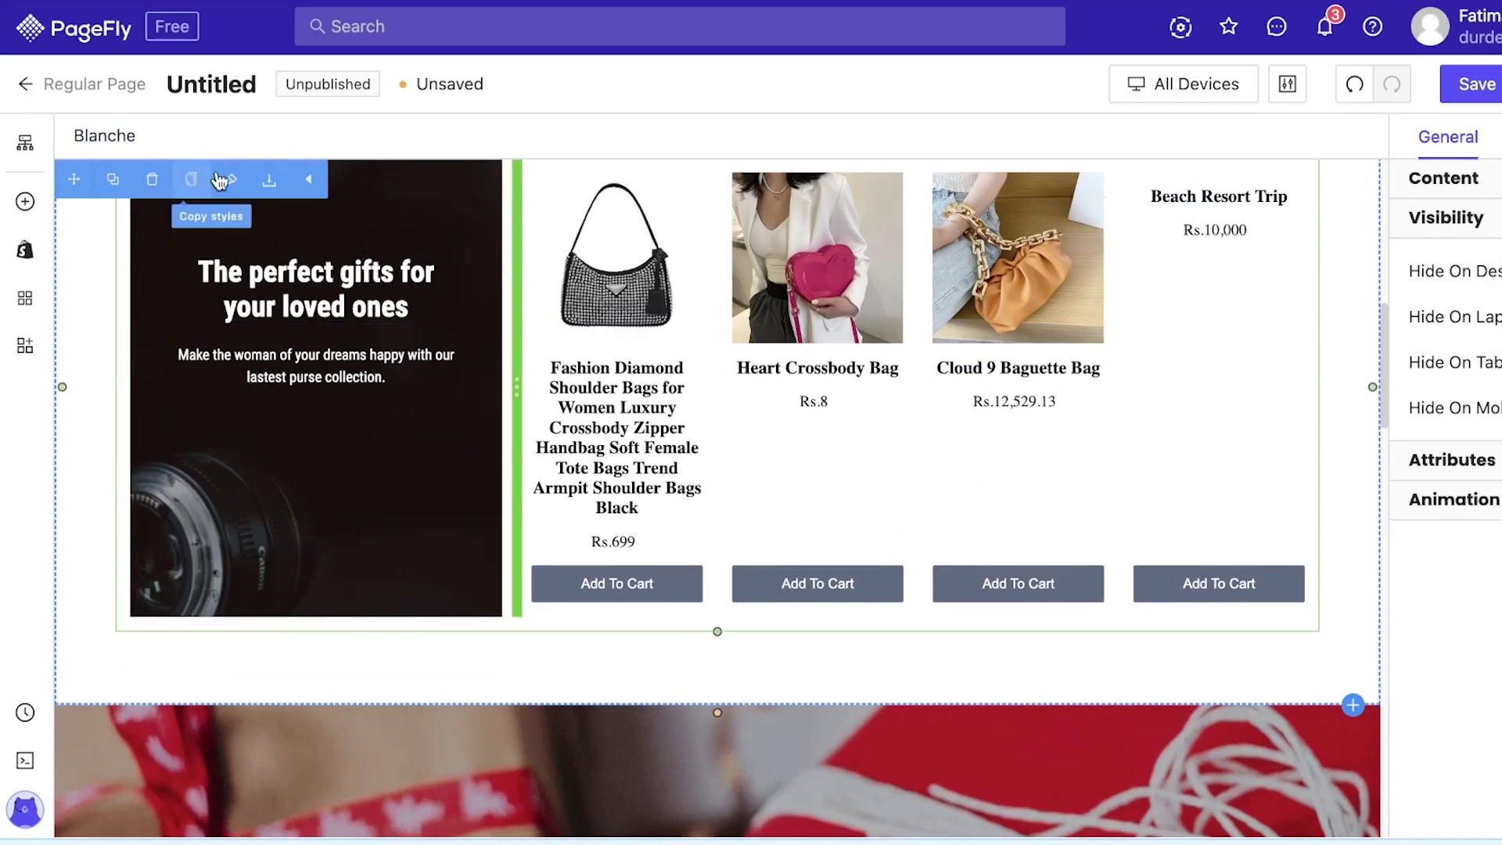
# Look through the general page elements and the Shopify product, collection and form elements available for the page.
pyautogui.click(25, 204)
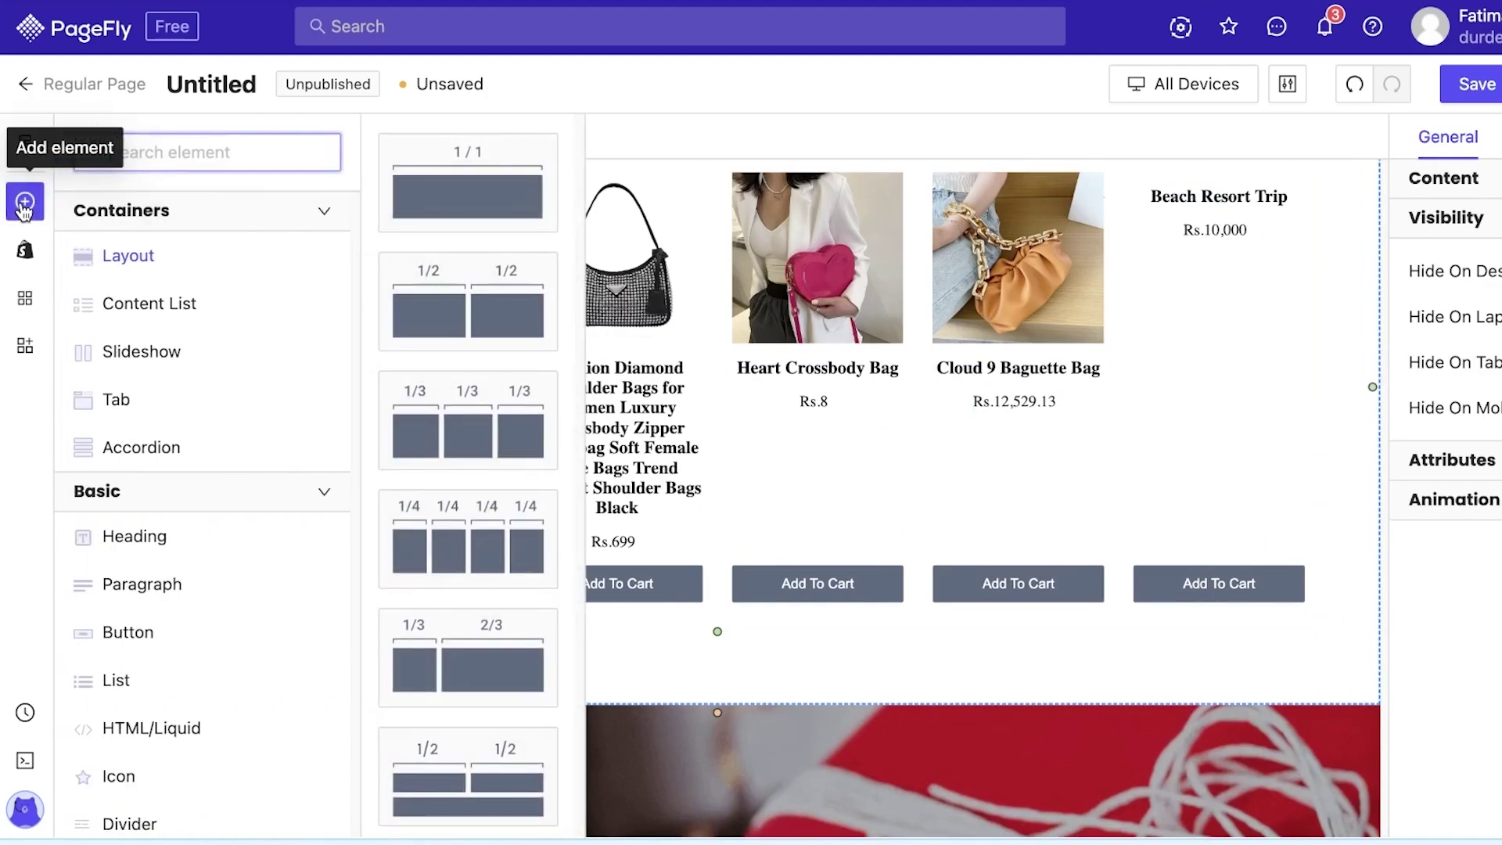
pyautogui.scroll(-1, 232, 633)
pyautogui.scroll(-3, 510, 429)
pyautogui.scroll(-8, 221, 626)
pyautogui.scroll(-3, 191, 606)
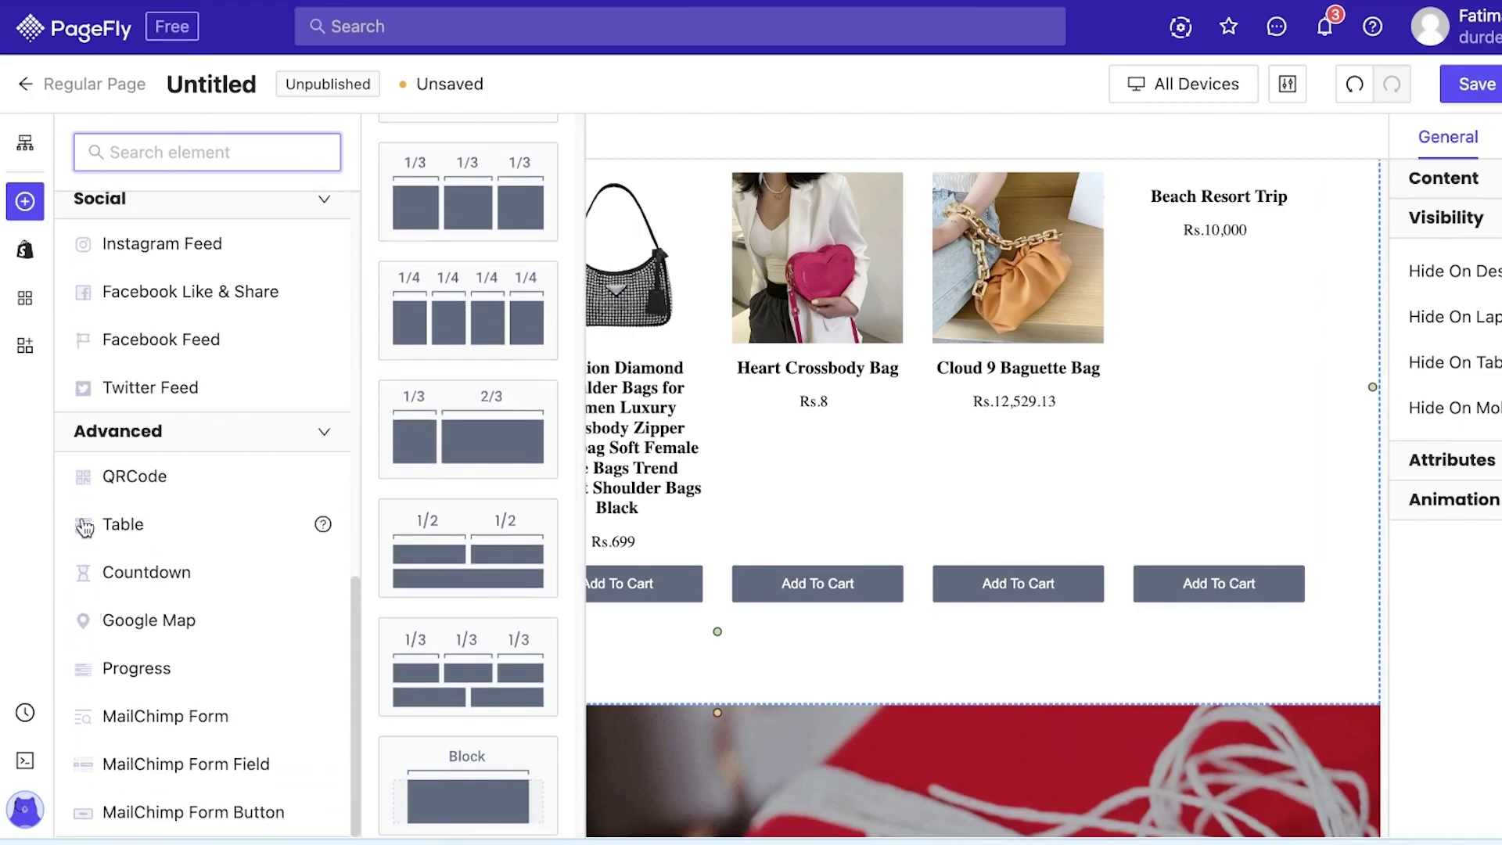
pyautogui.click(25, 250)
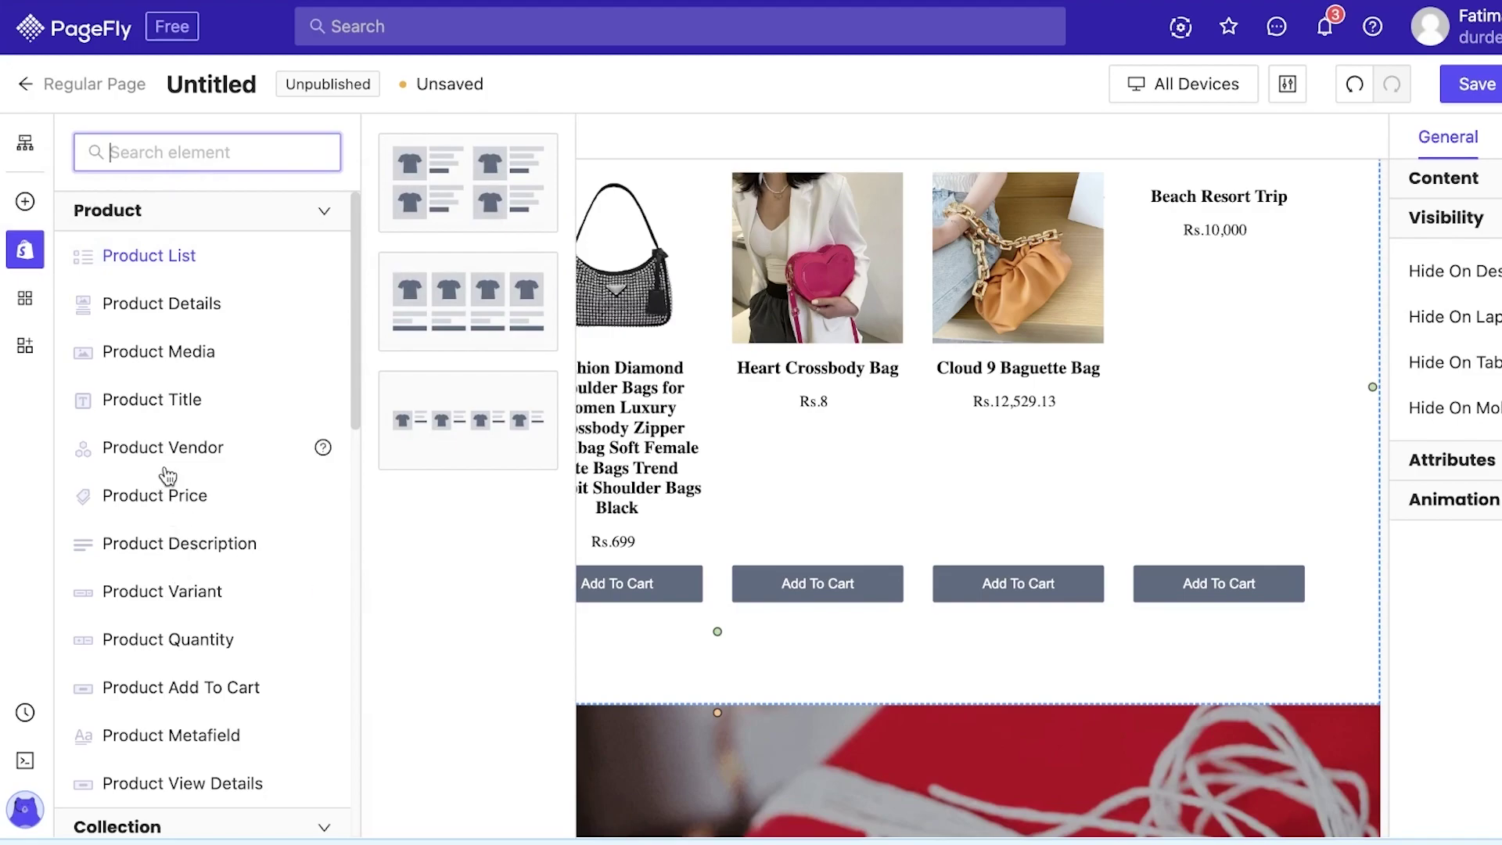
pyautogui.scroll(-1, 211, 501)
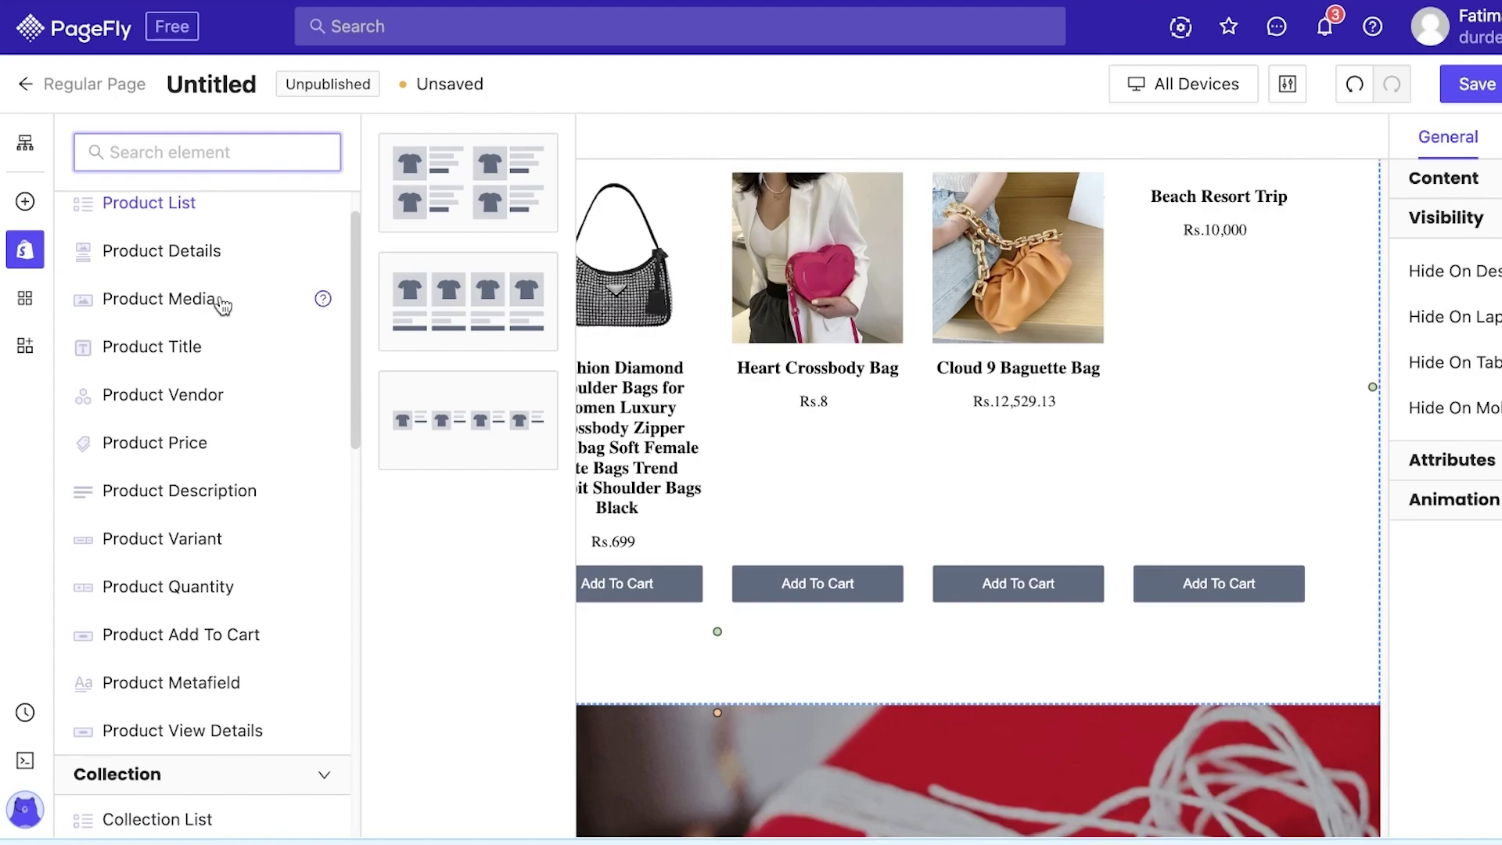
pyautogui.scroll(-5, 223, 305)
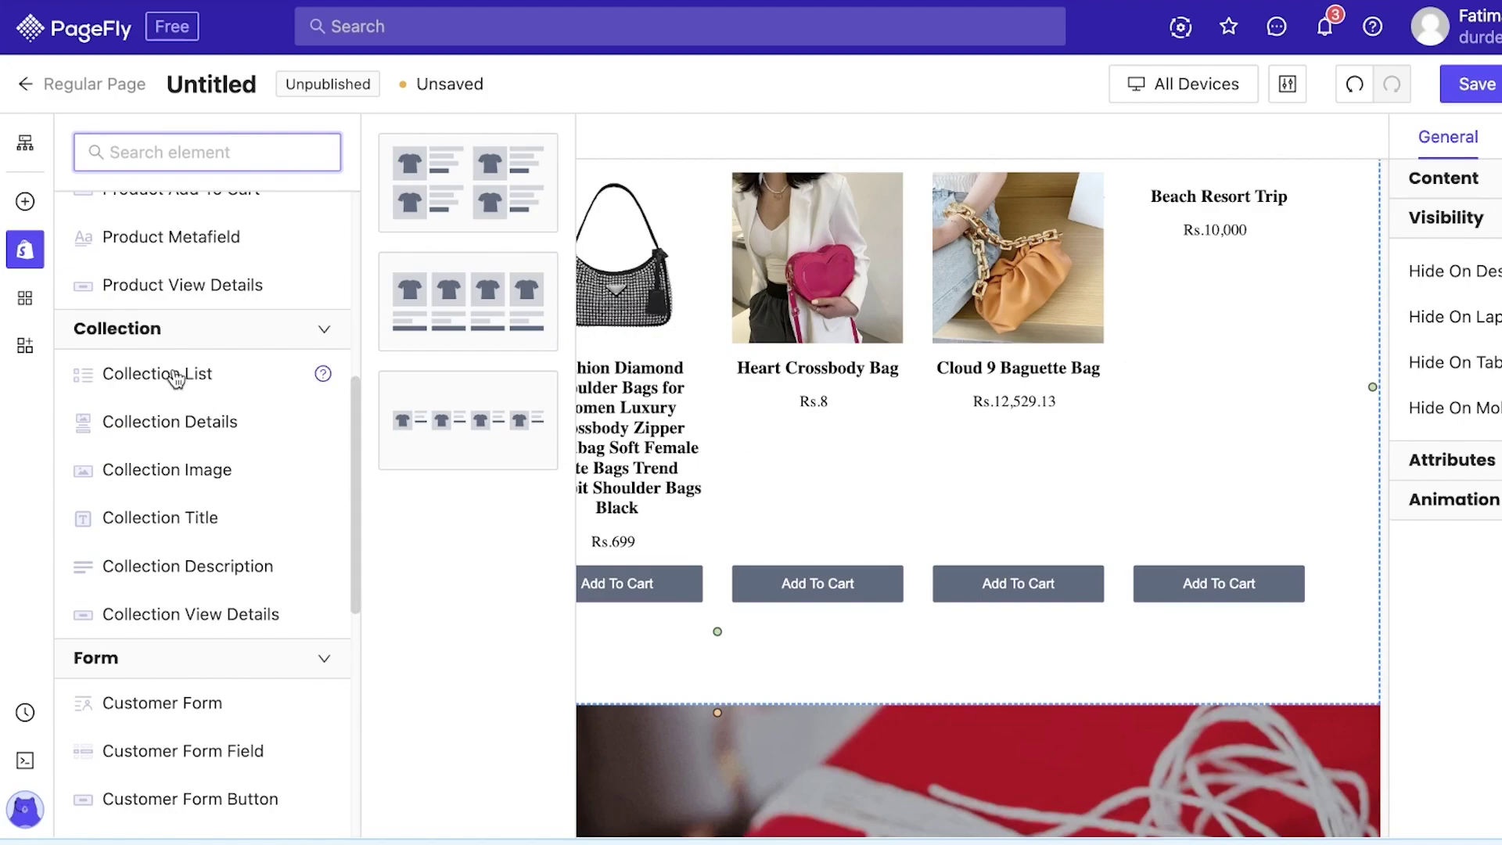
pyautogui.scroll(-3, 201, 445)
pyautogui.scroll(4, 213, 461)
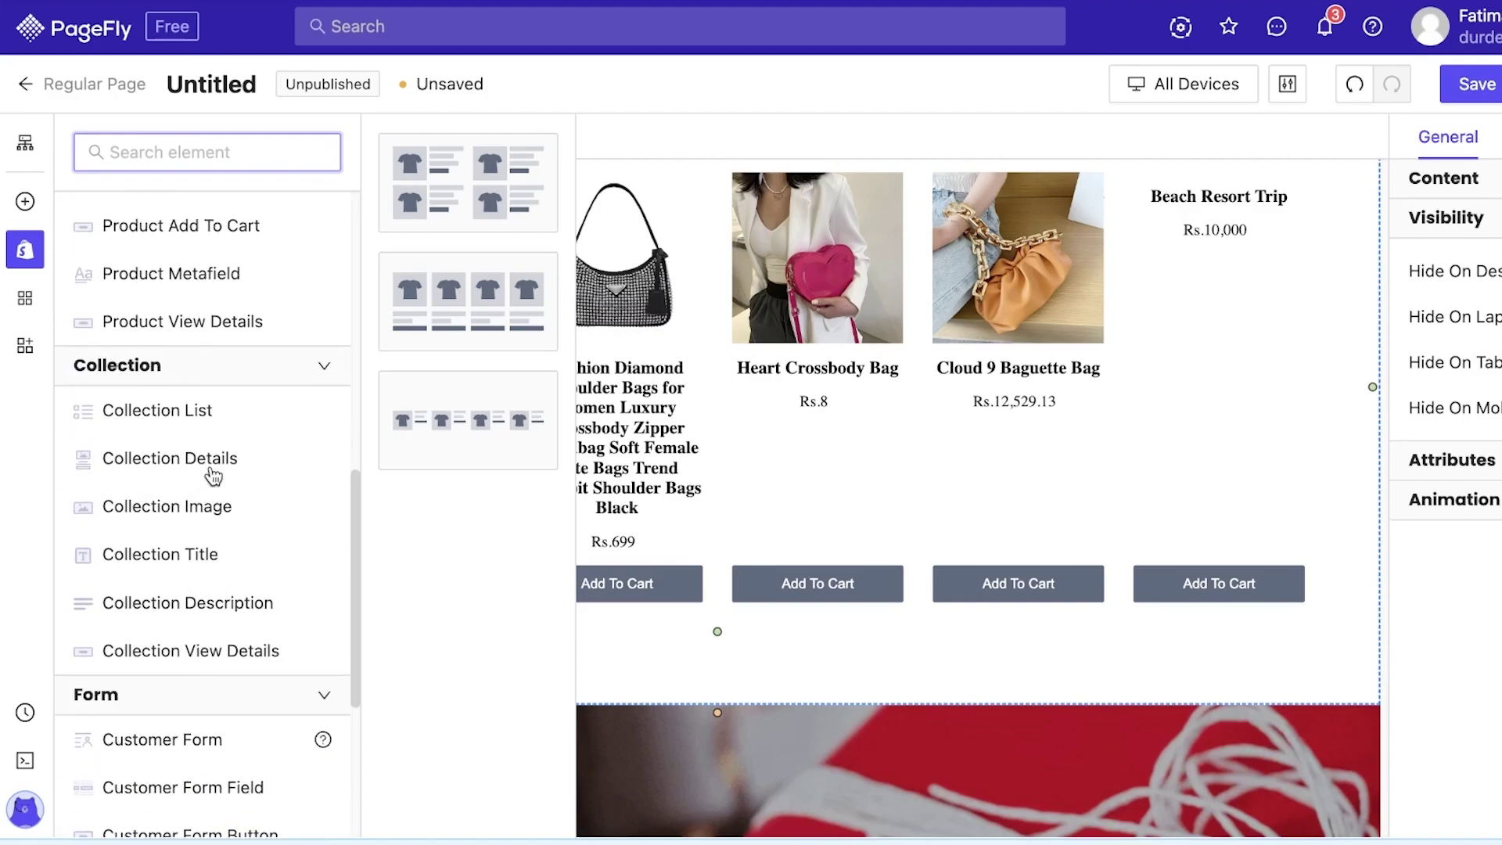
pyautogui.click(216, 420)
pyautogui.moveTo(604, 157); pyautogui.dragTo(956, 242)
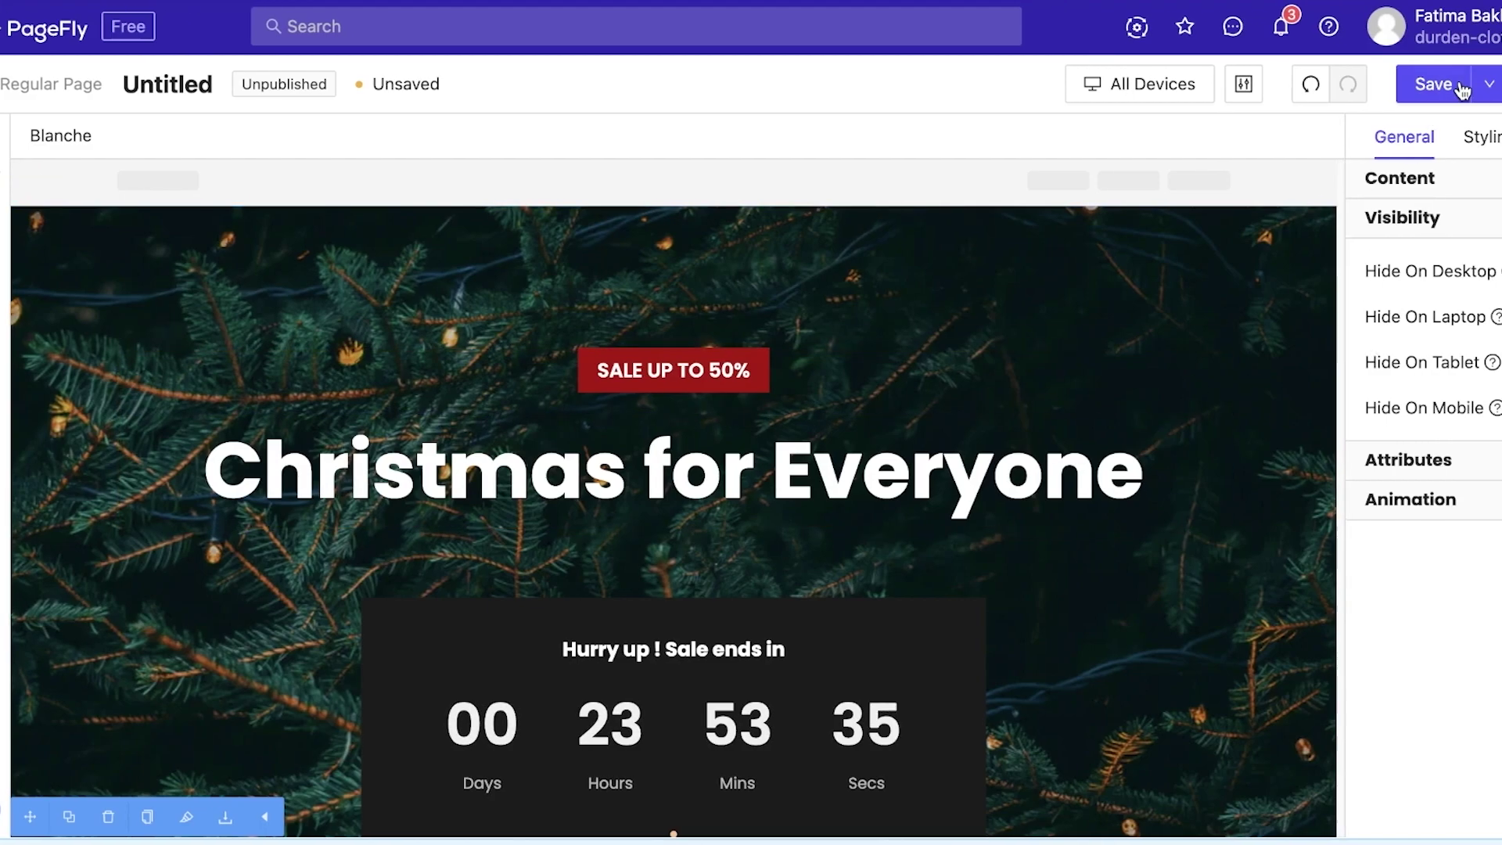
# Save the page with the title "Christmas Promotion" and accept the save notice.
pyautogui.click(1460, 88)
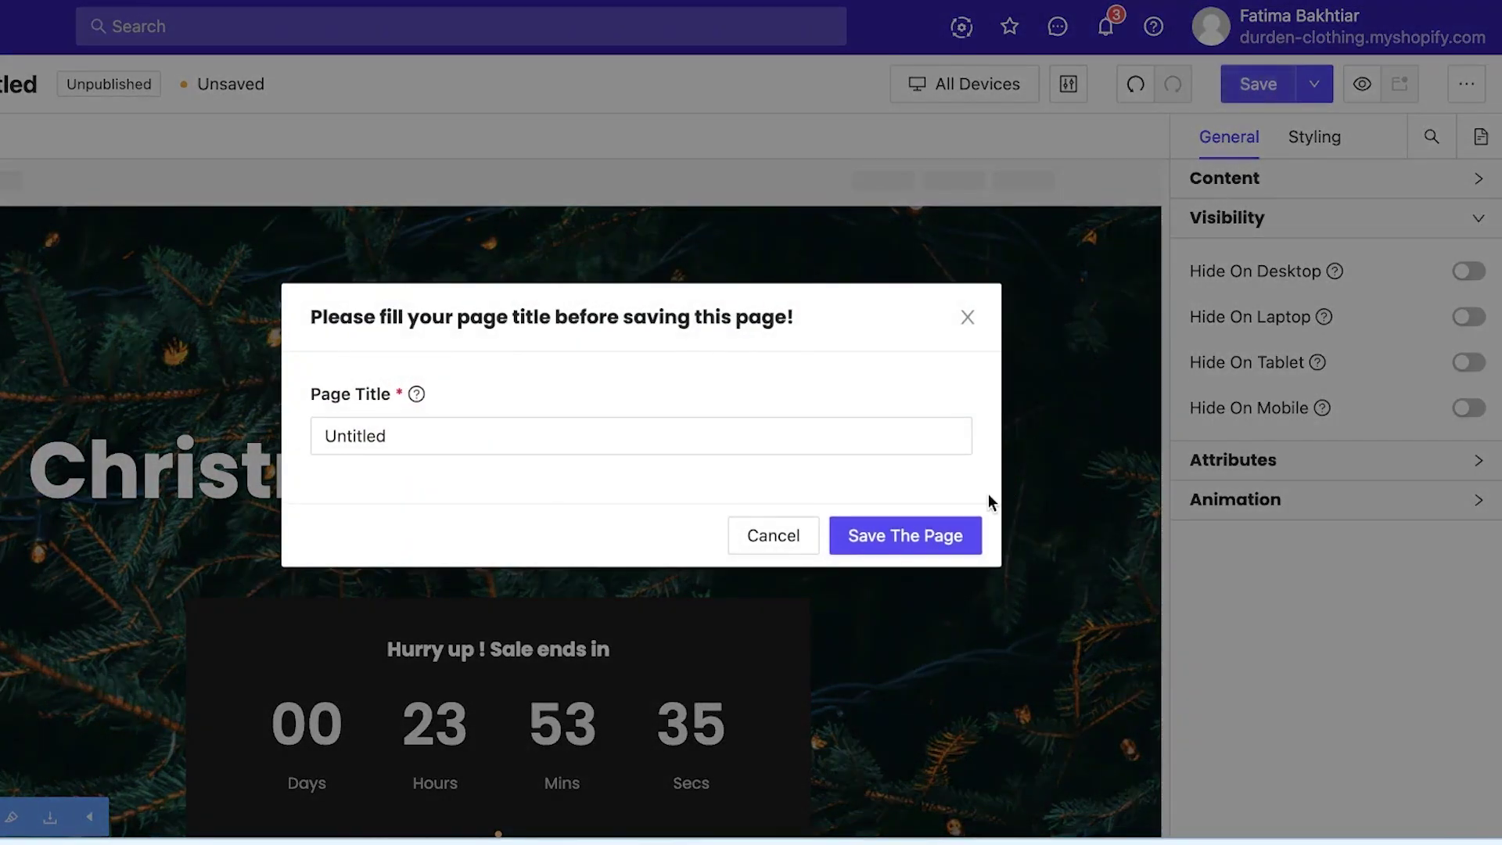
pyautogui.tripleClick(634, 444)
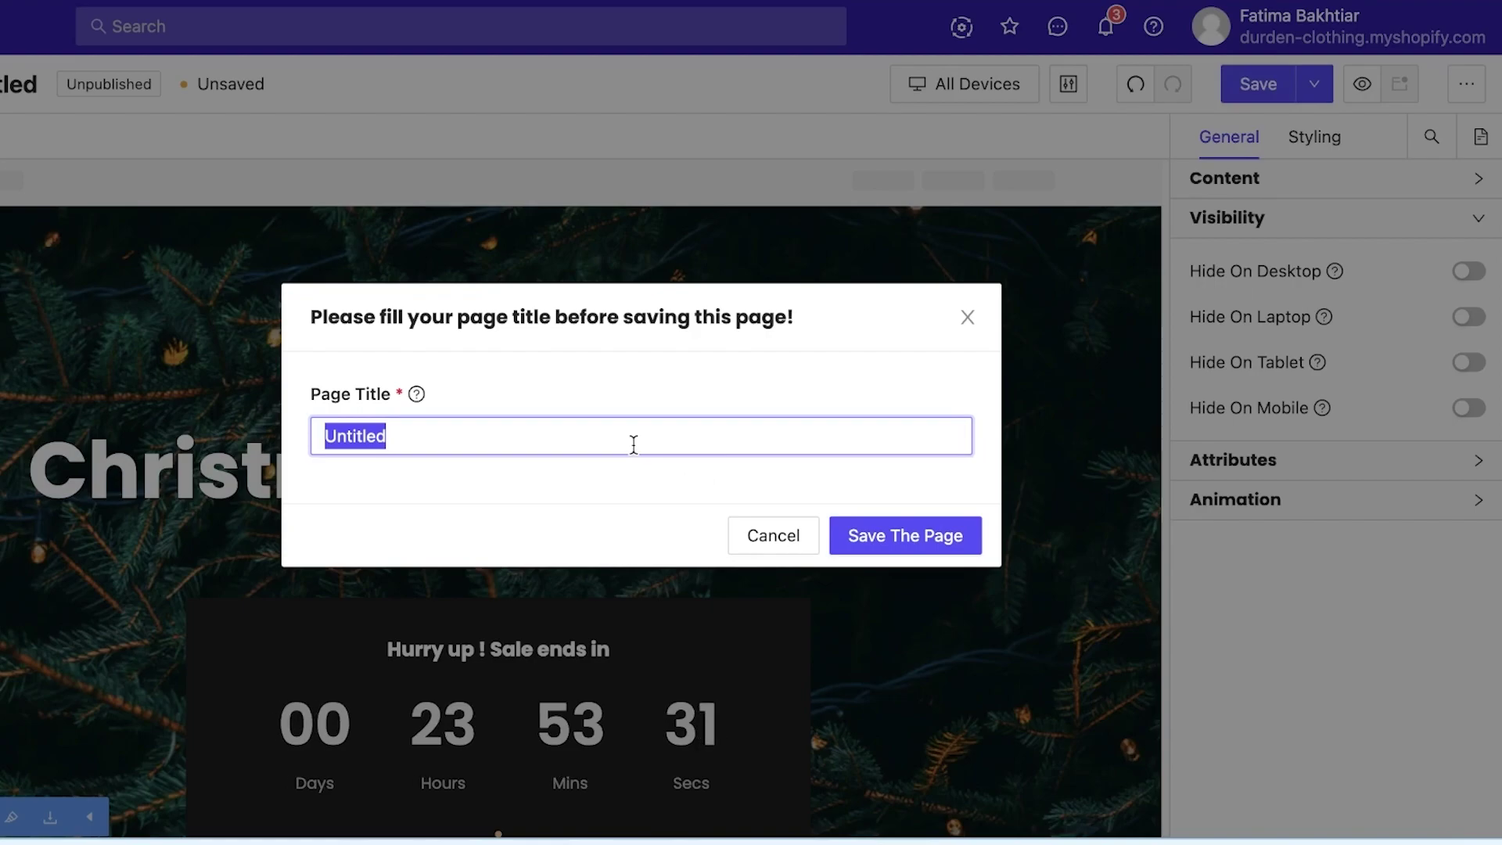
pyautogui.press('BackSpace')
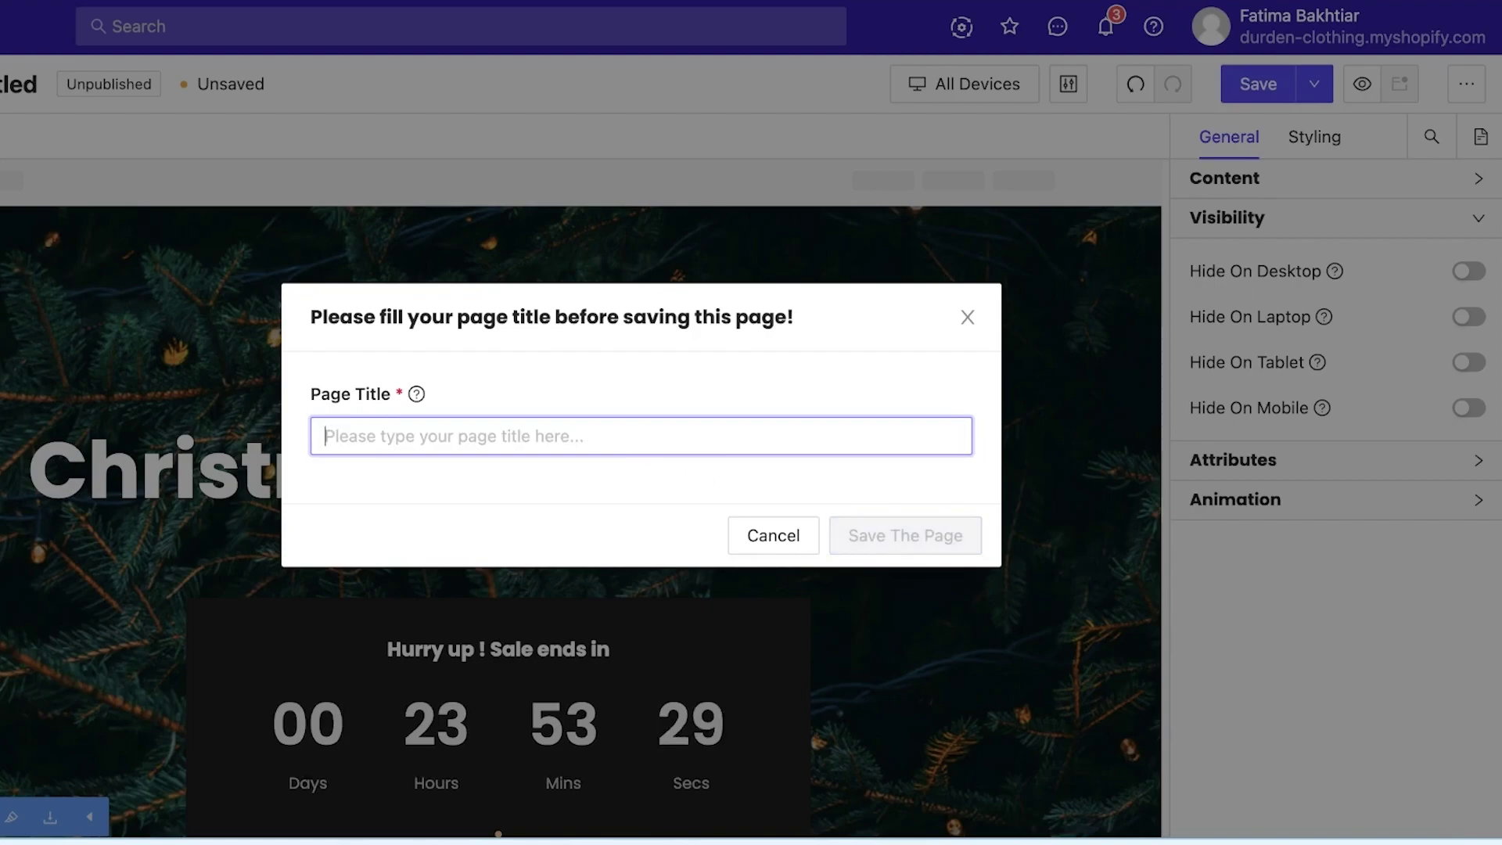
pyautogui.write('Christmas Promotion')
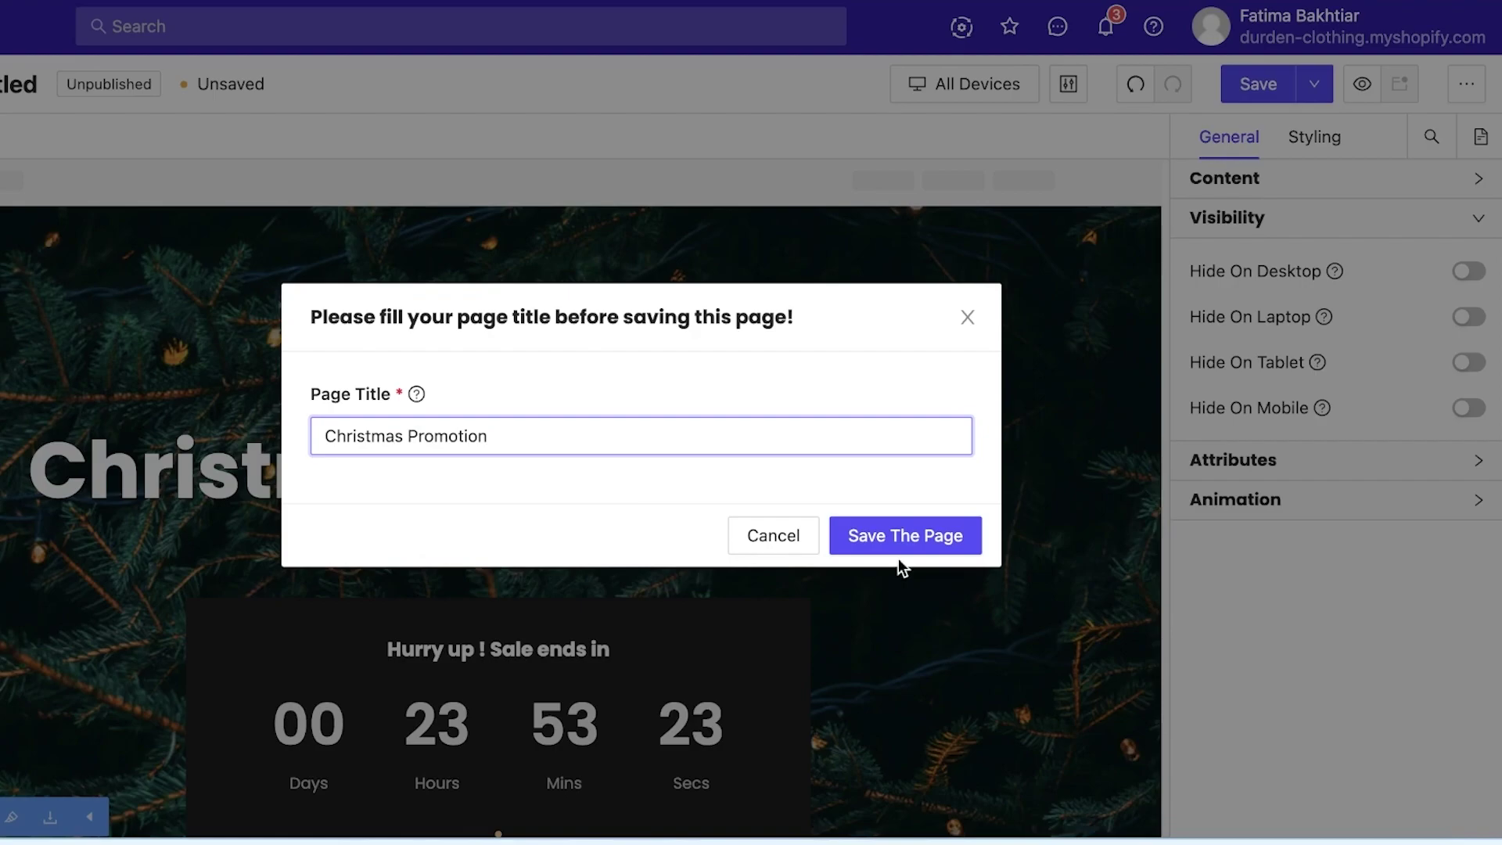
pyautogui.click(890, 536)
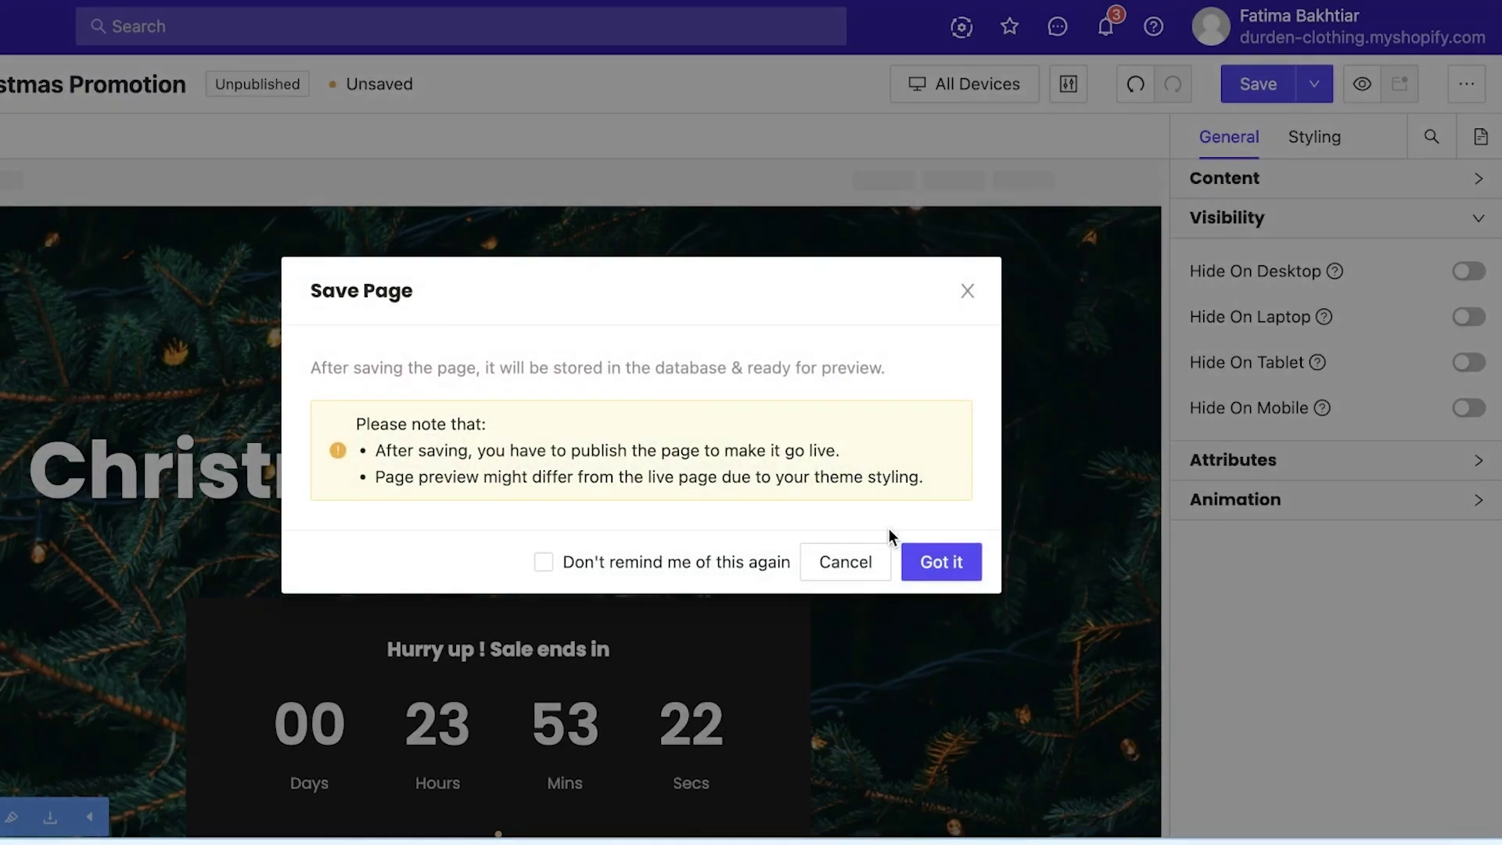
pyautogui.click(941, 563)
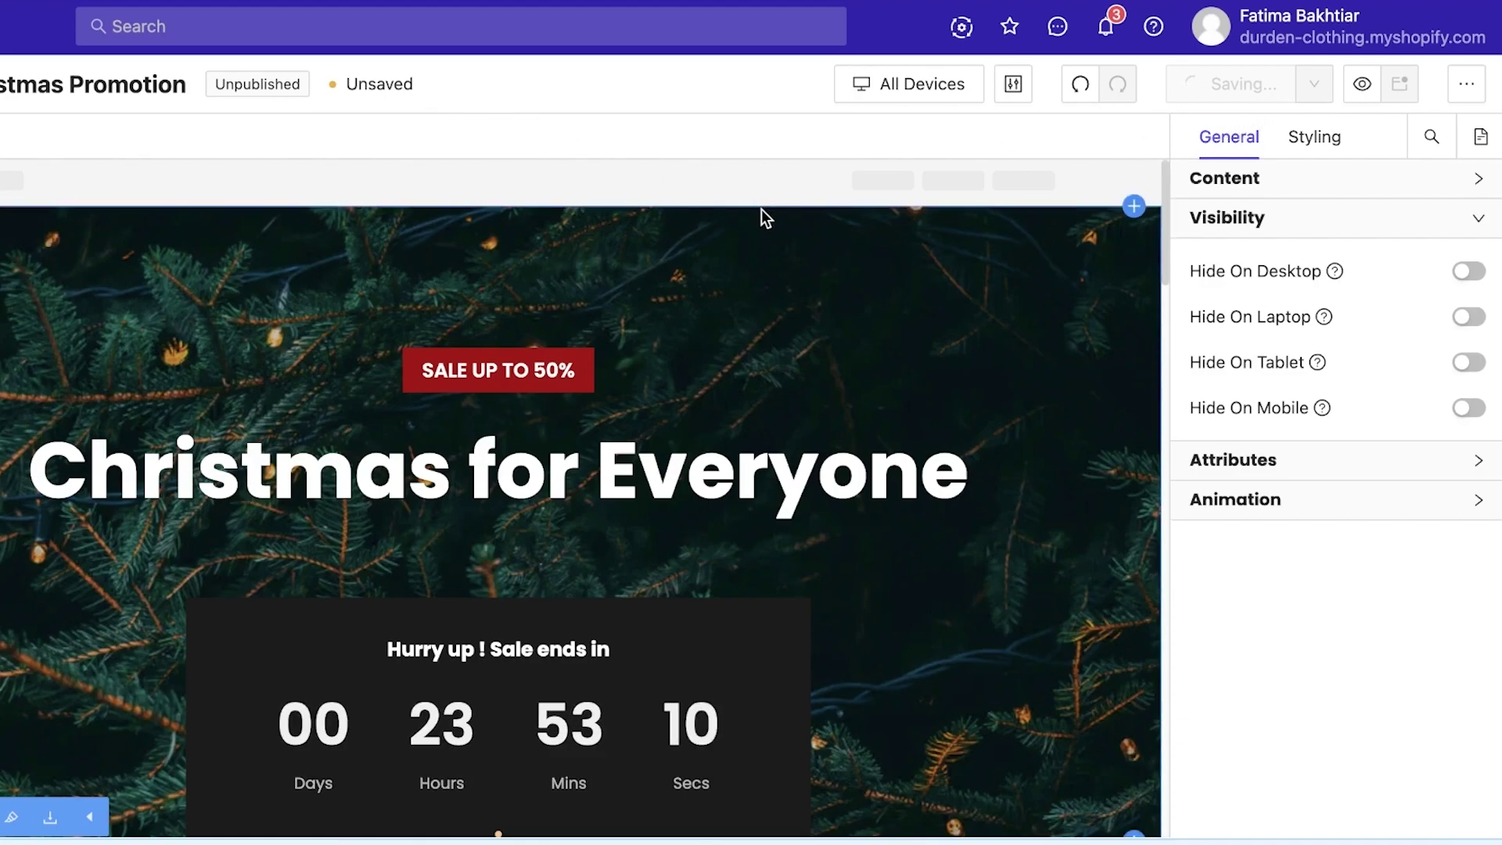
# Publish the Christmas Promotion page to make it live on the store.
pyautogui.click(1291, 93)
pyautogui.click(932, 580)
pyautogui.click(921, 324)
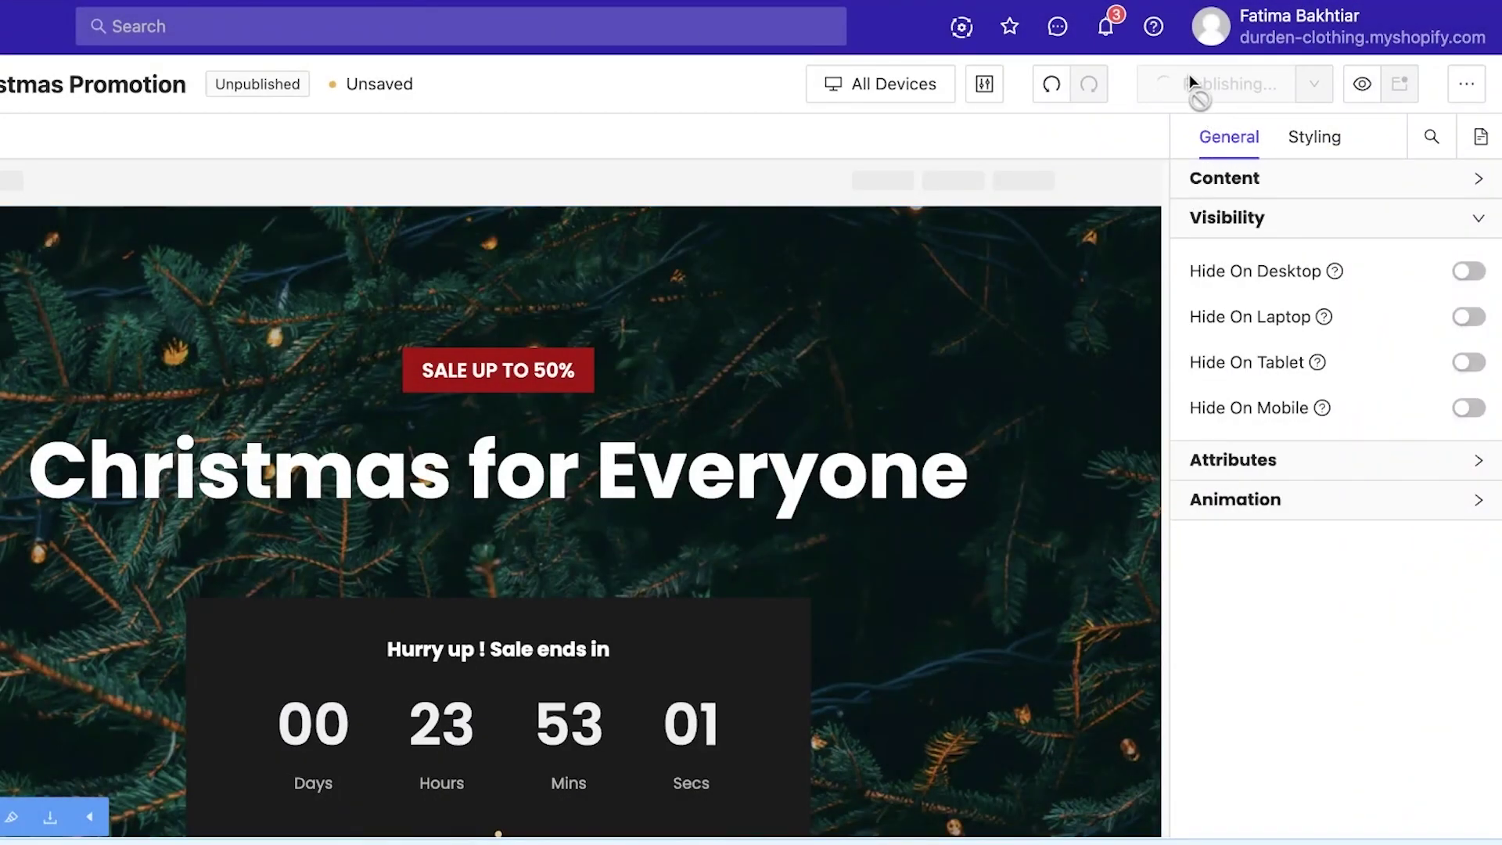